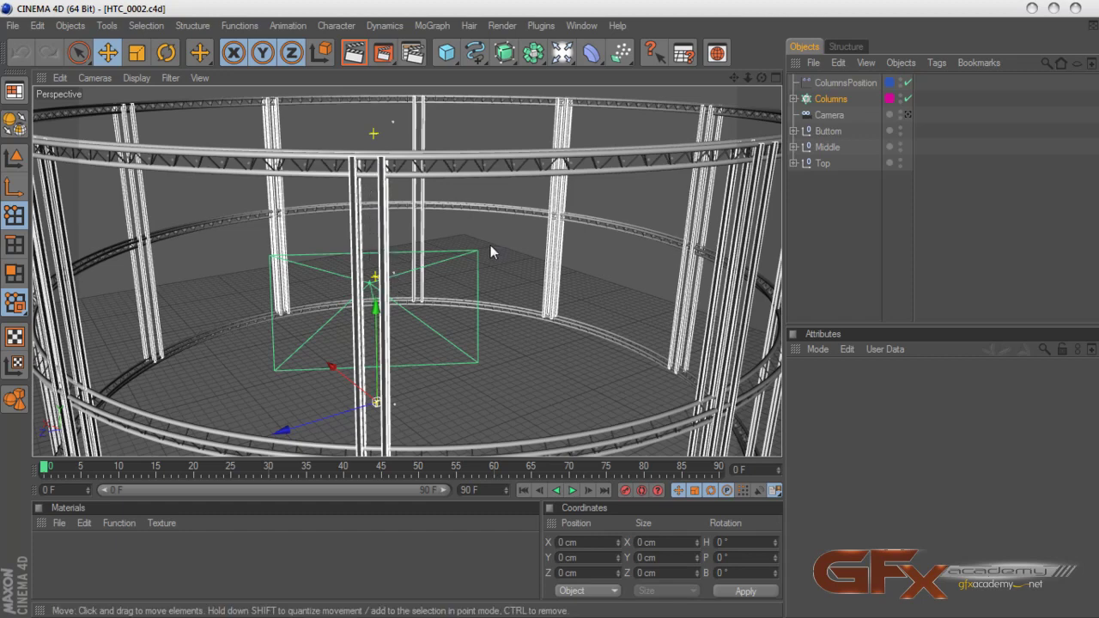
Rename the Columns cloner as ColumnsBody
left_click(839, 186)
left_click(829, 101)
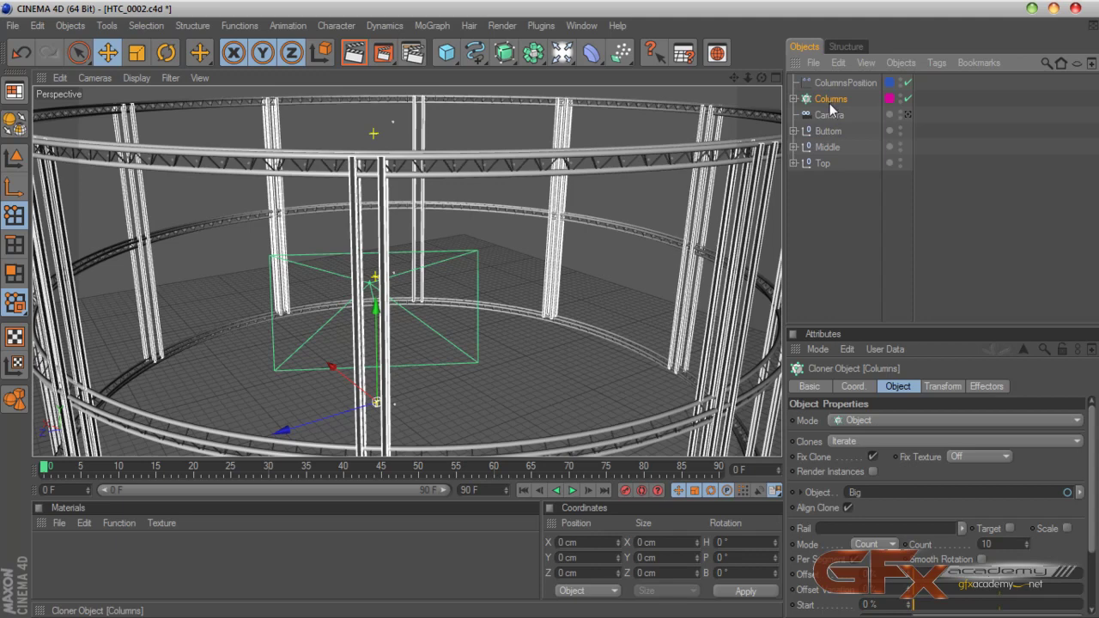
double_click(831, 99)
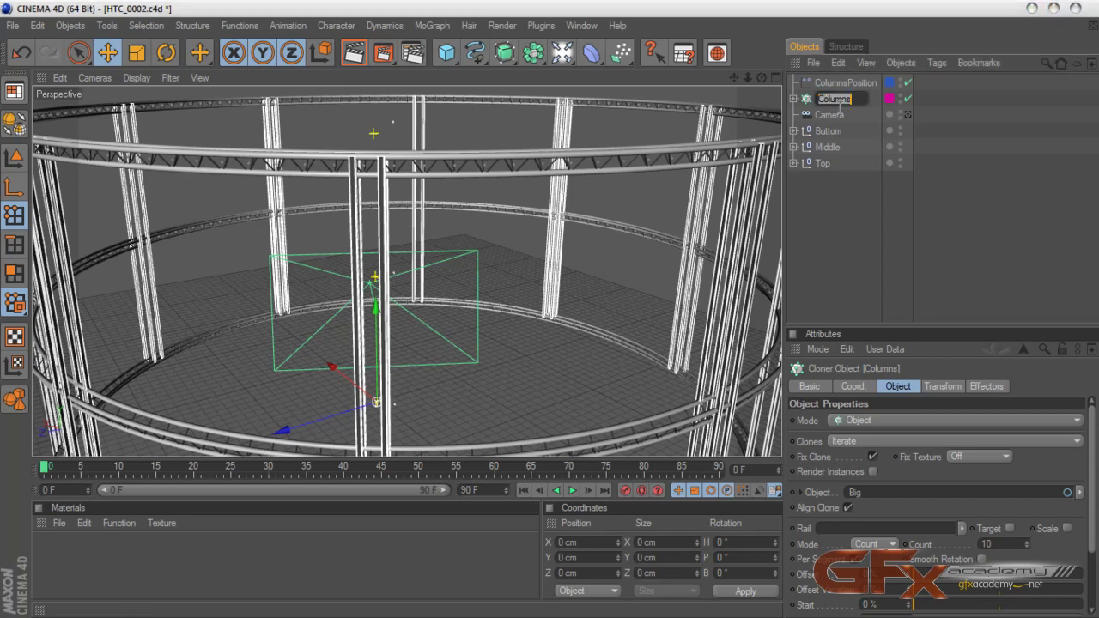
type("Base")
key("BackSpace")
key("BackSpace")
key("BackSpace")
type("ody")
key("Return")
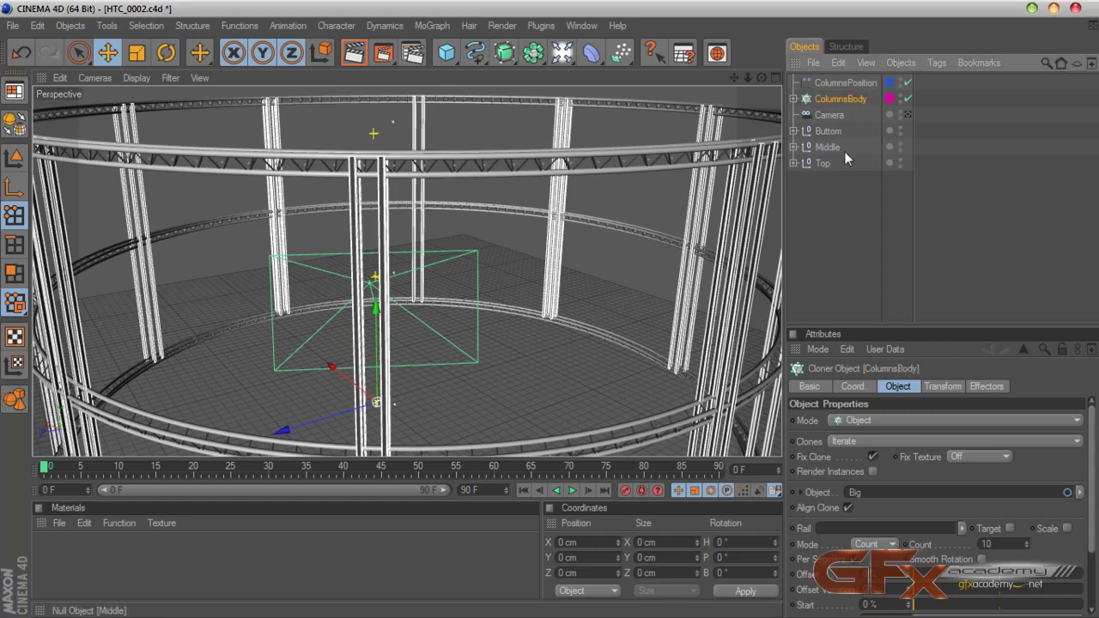
left_click(833, 182)
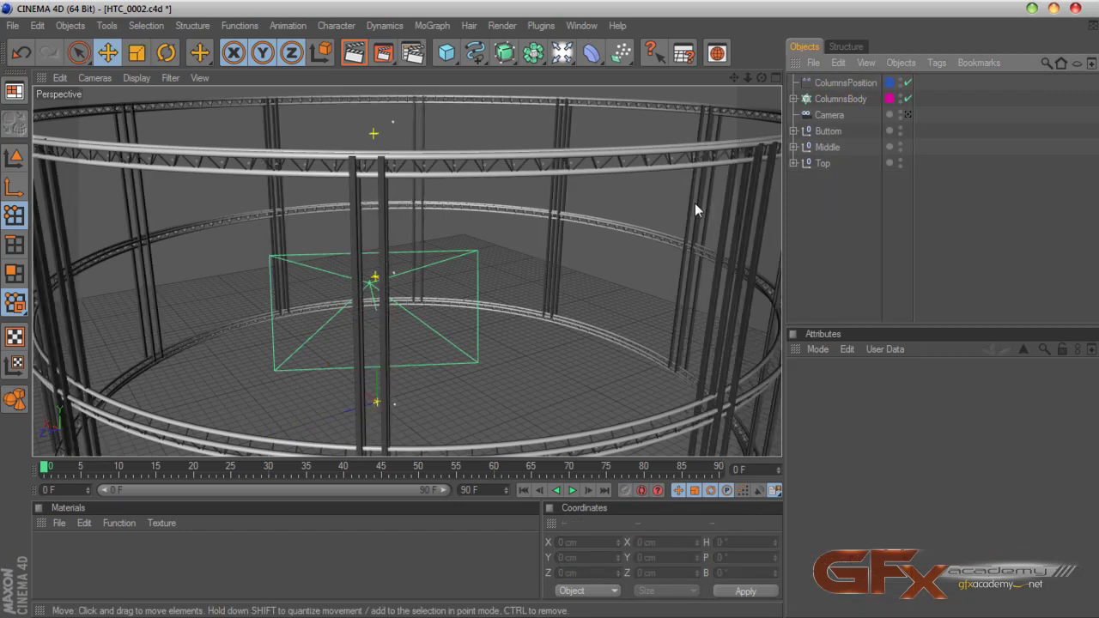
Add a cylinder primitive to the scene and frame it in the perspective view
left_click_drag(453, 62, 758, 67)
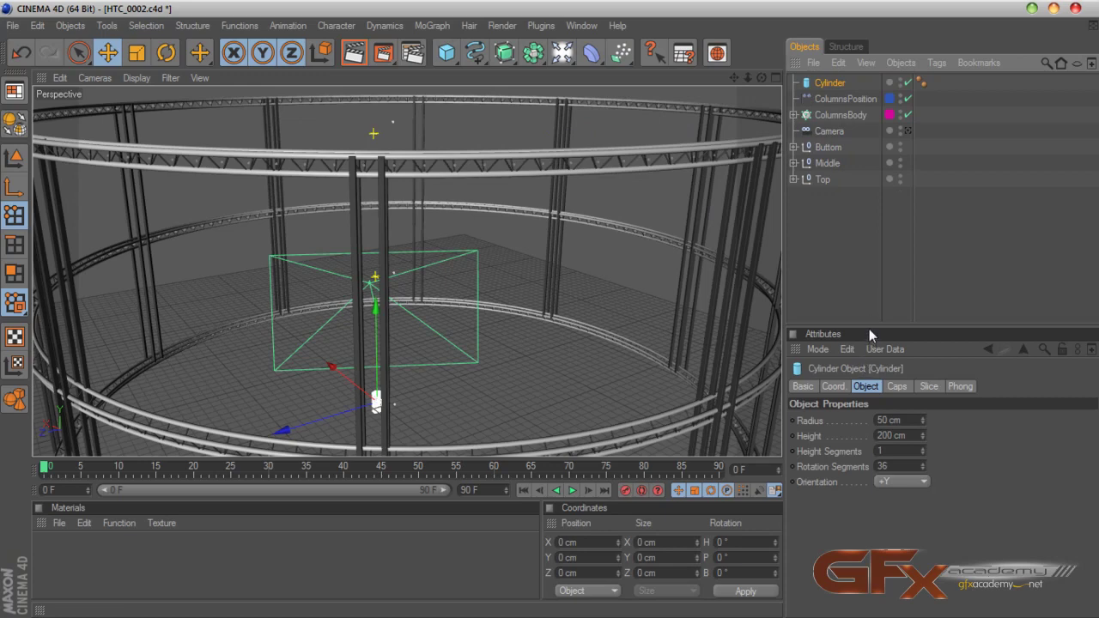
left_click_drag(870, 329, 869, 271)
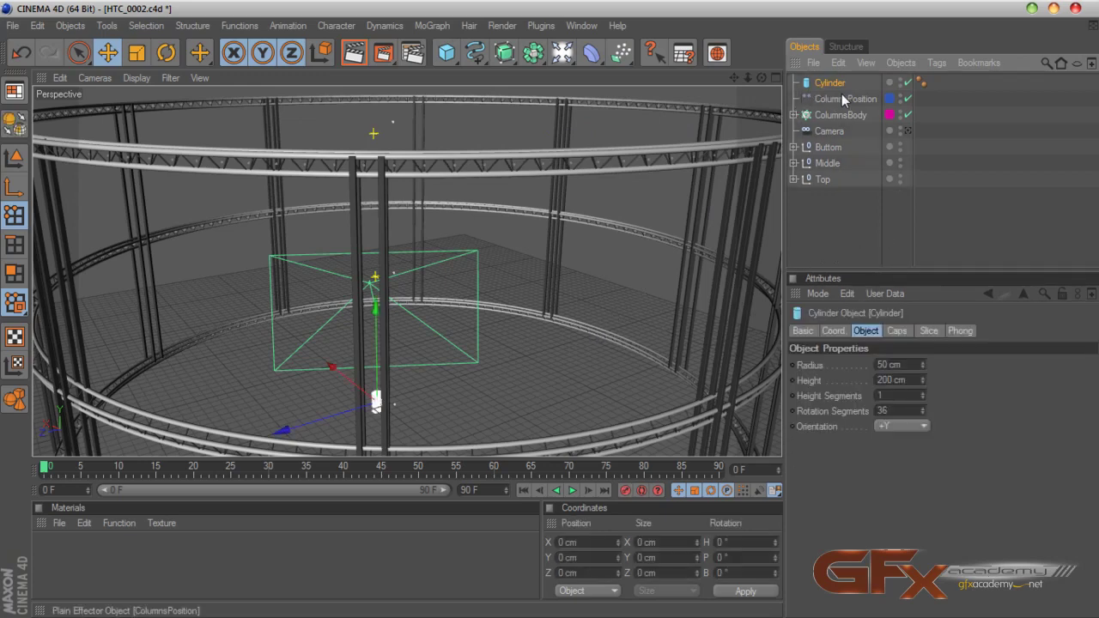
key("o")
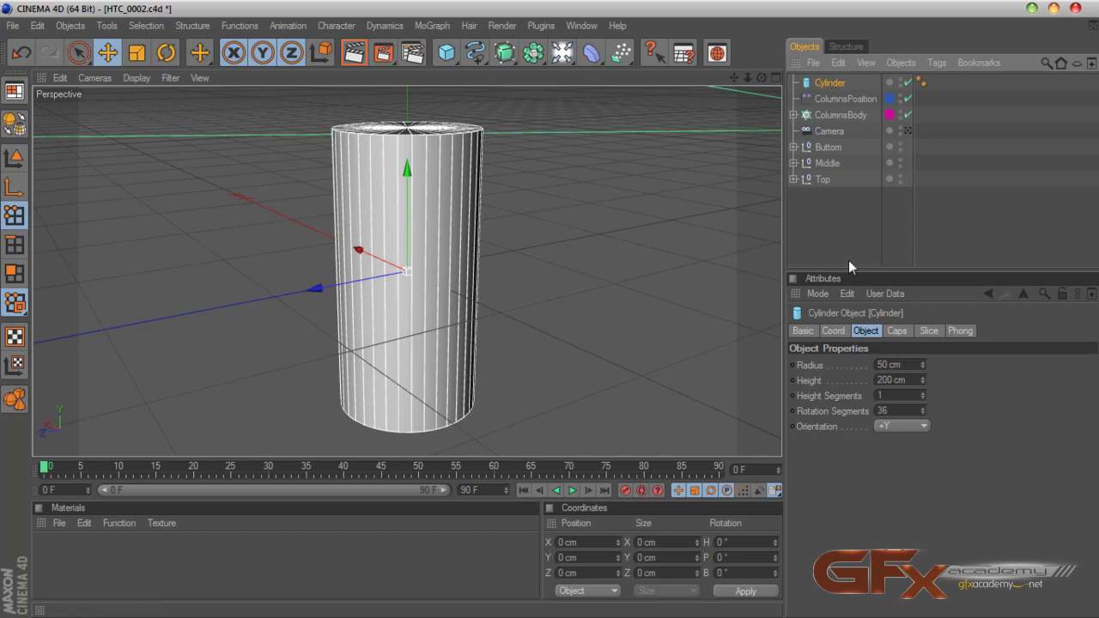
Set the cylinder's rotation segments to 48 and enable the fillet on its caps
left_click(923, 410)
left_click_drag(926, 417, 927, 424)
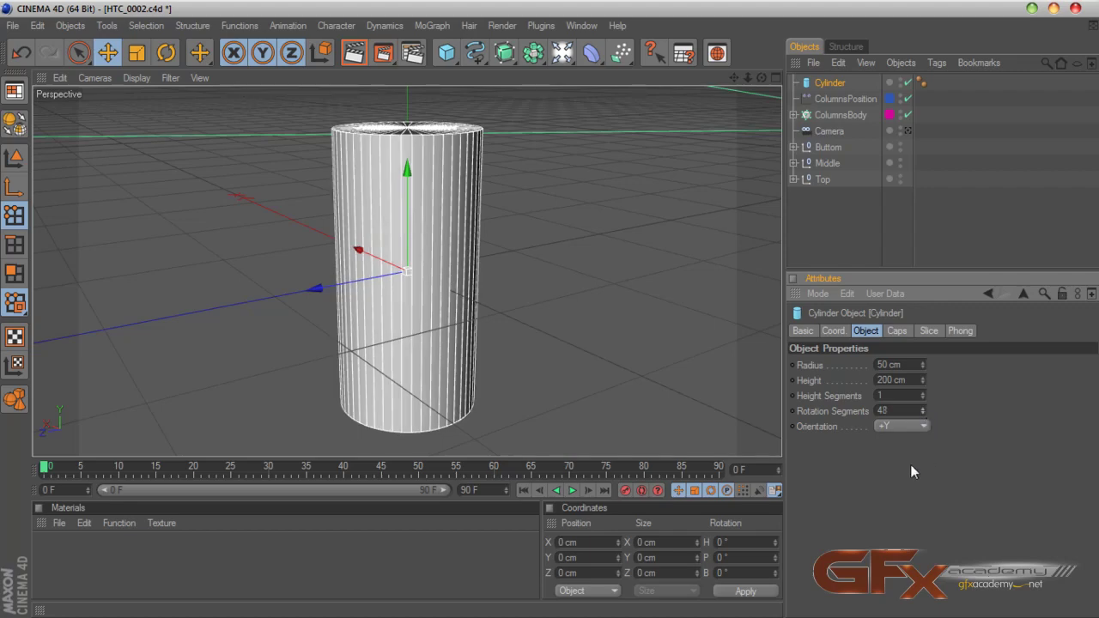
left_click(898, 330)
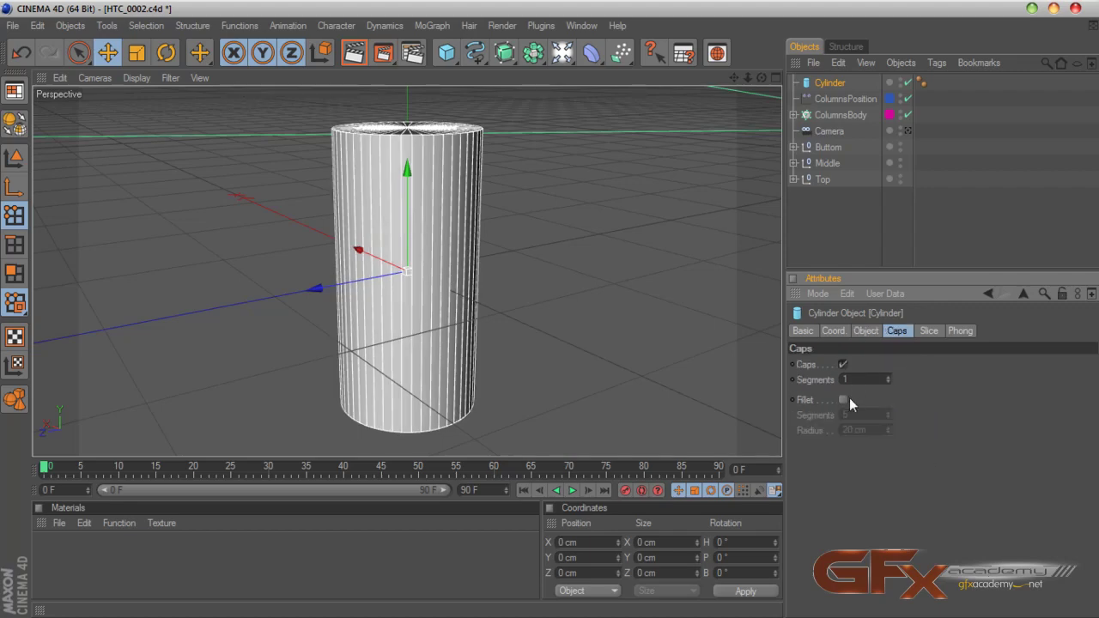
left_click(844, 399)
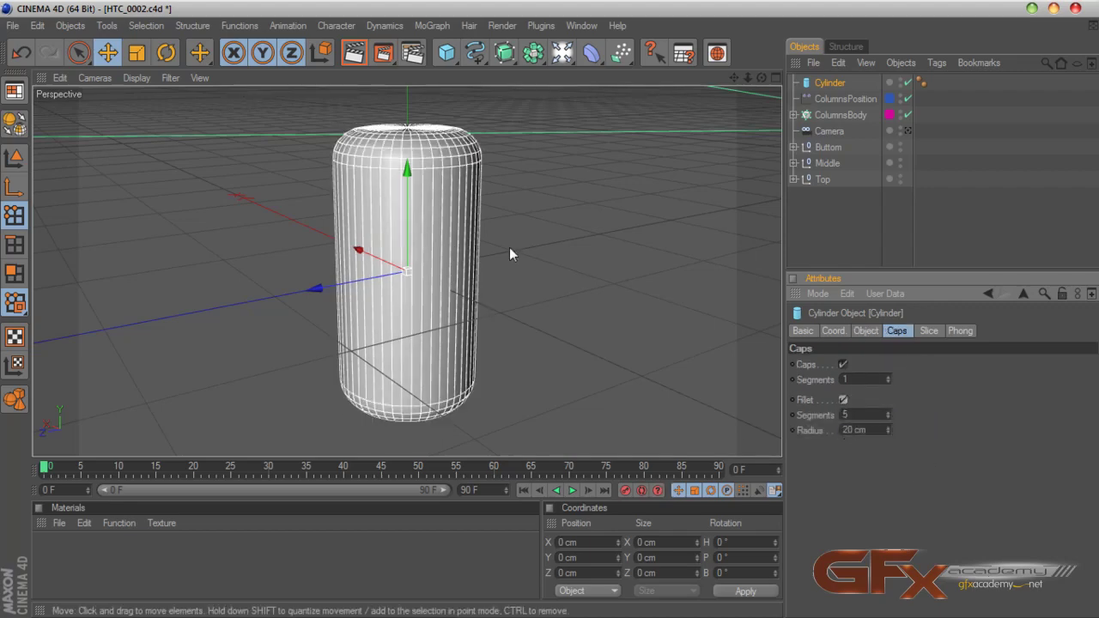
Set the cylinder's radius to 5 cm and its rotation segments to 18
left_click(858, 332)
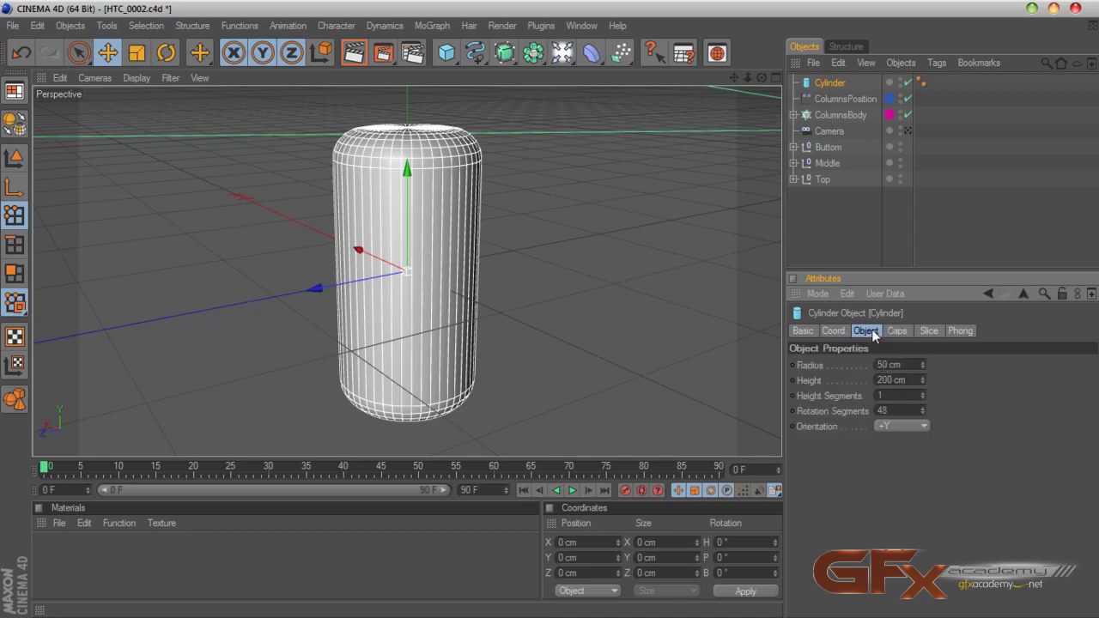
left_click_drag(911, 366, 662, 404)
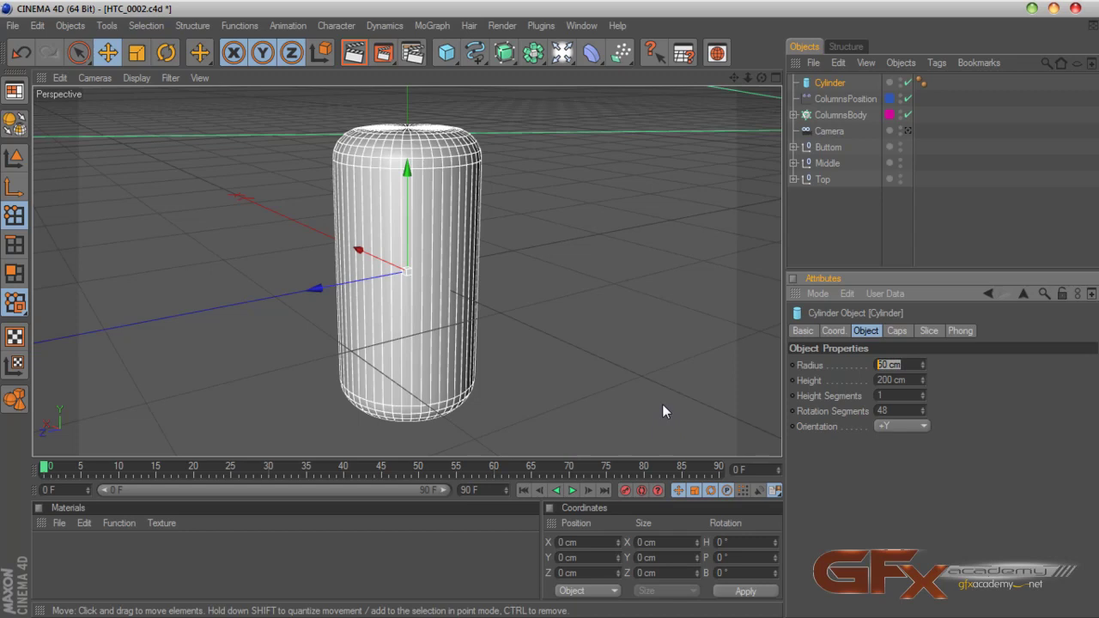
type("5")
key("Return")
left_click(893, 380)
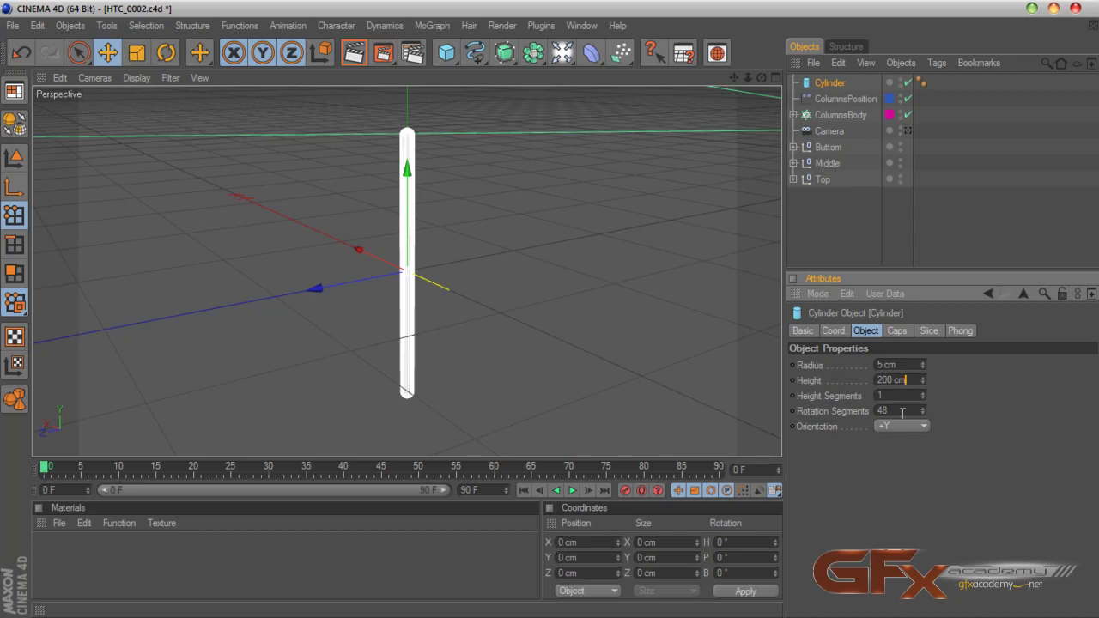
left_click_drag(903, 412, 830, 415)
type("18")
key("Return")
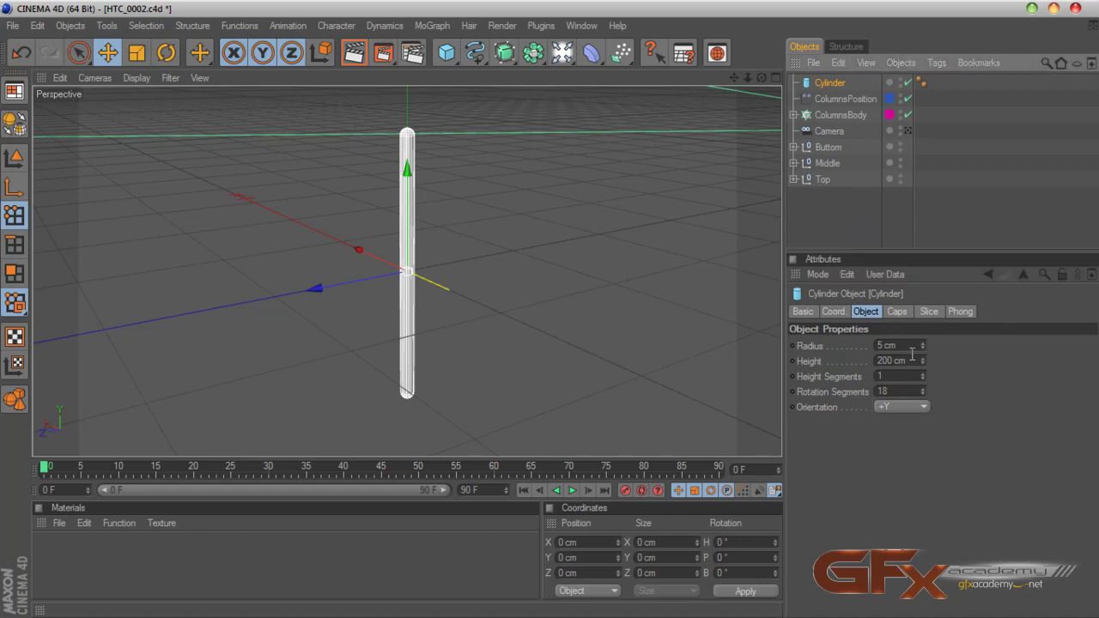
Set the fillet radius of the cylinder's caps to 2 cm
left_click(908, 349)
left_click_drag(909, 348, 840, 362)
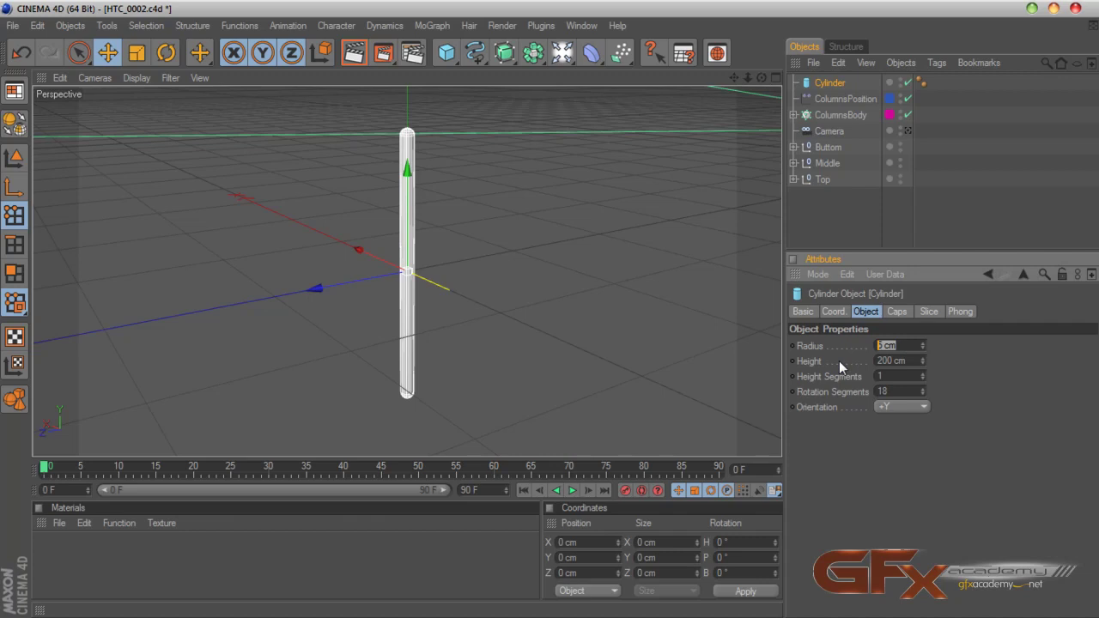
left_click(896, 310)
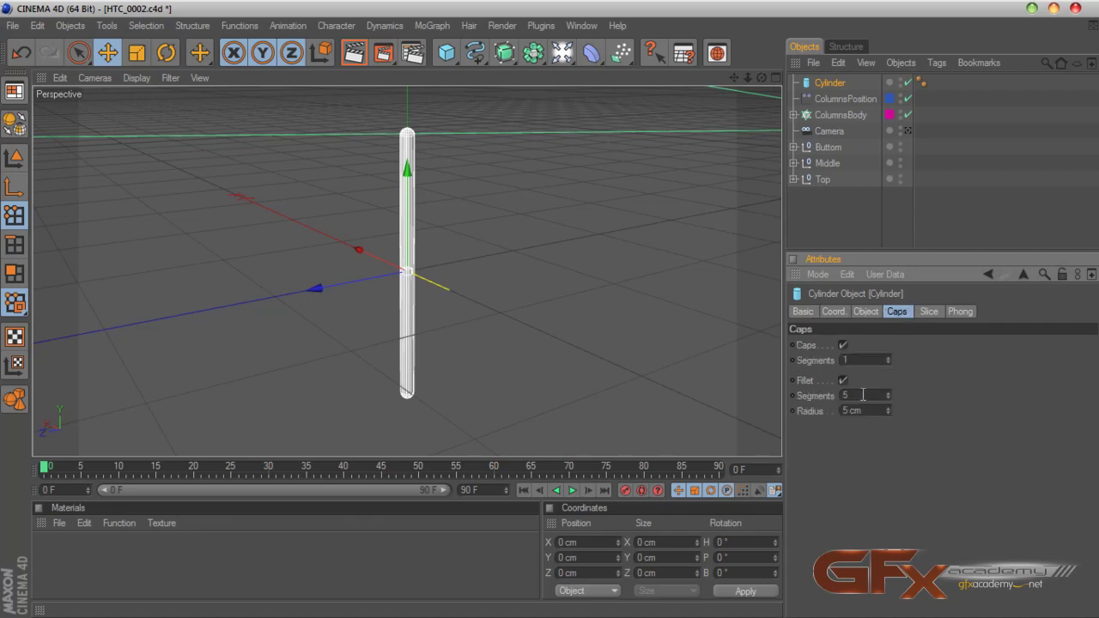
left_click_drag(866, 410, 786, 412)
type("2")
key("Return")
left_click(330, 171)
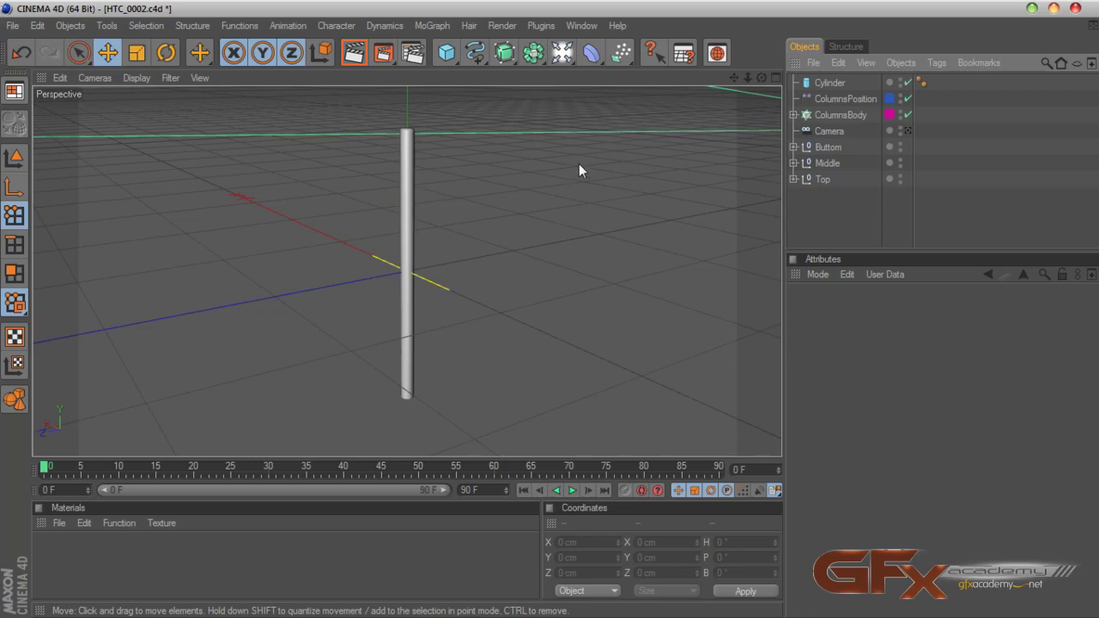
Set the cylinder's height to 120 cm
left_click(827, 83)
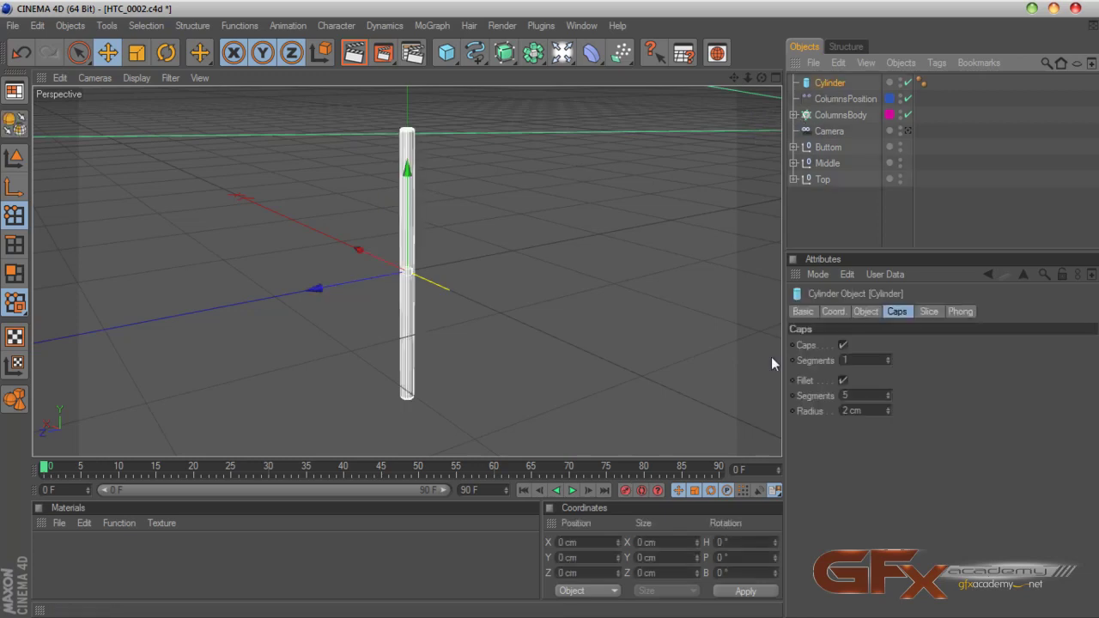
left_click(875, 311)
double_click(911, 365)
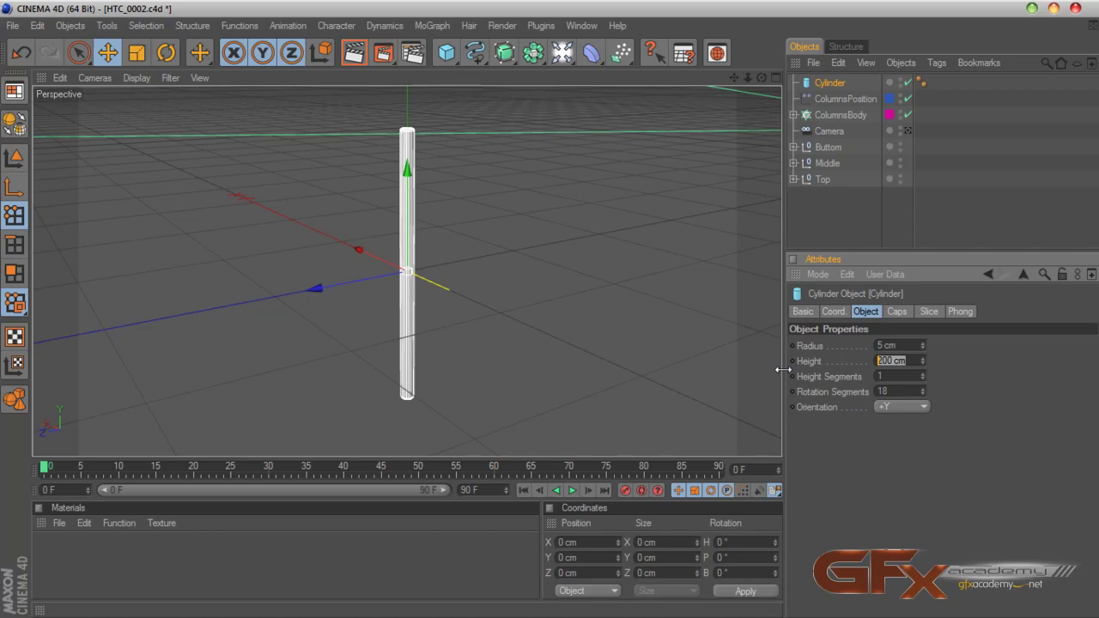
type("120")
key("Return")
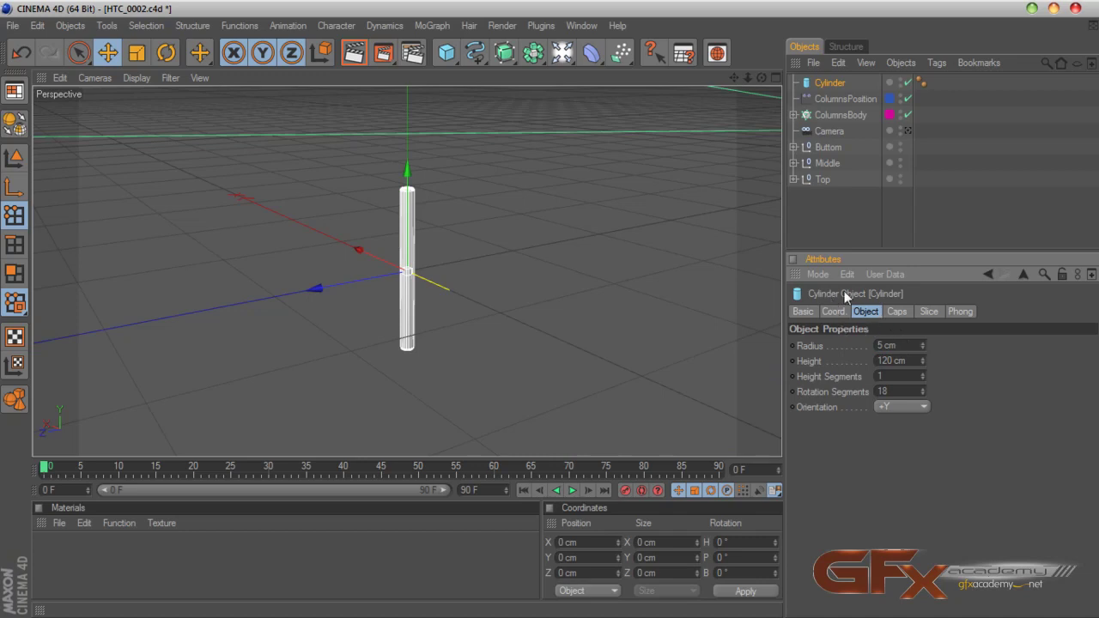
Add a MoGraph Cloner object with the cylinder as its child
left_click(823, 225)
left_click(825, 85)
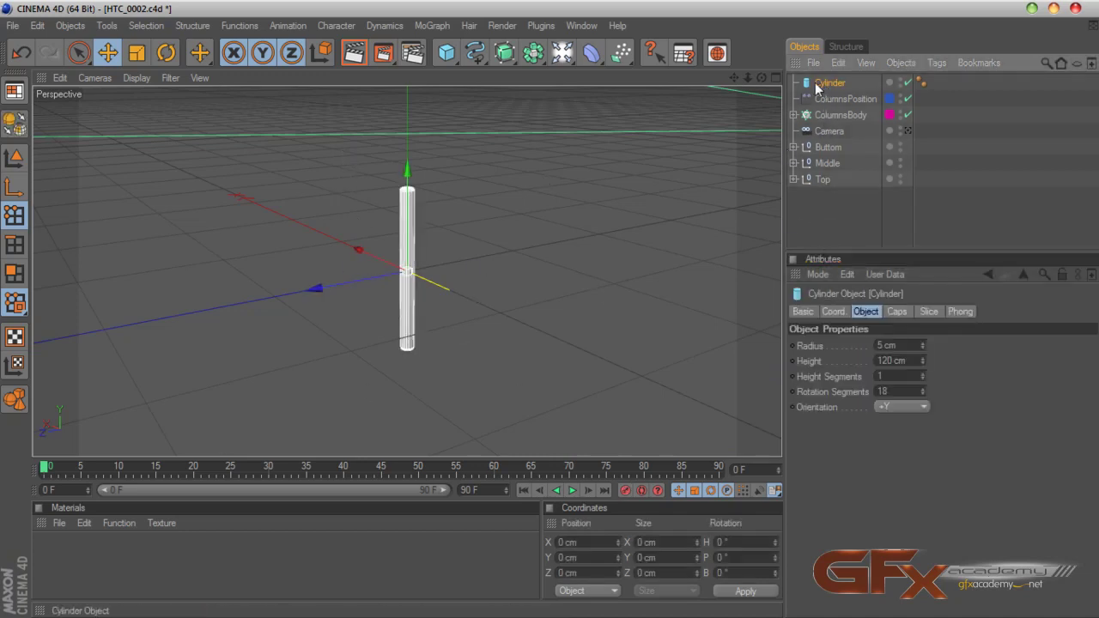
left_click_drag(762, 78, 846, 74)
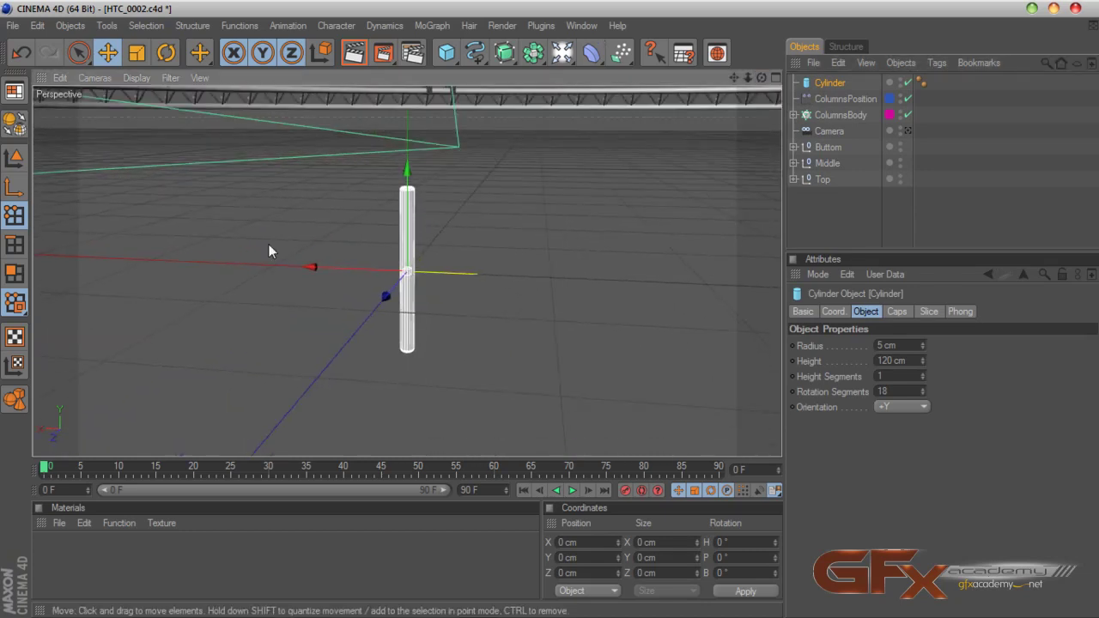
left_click_drag(734, 77, 734, 133)
middle_click_drag(394, 175, 392, 204, "alt")
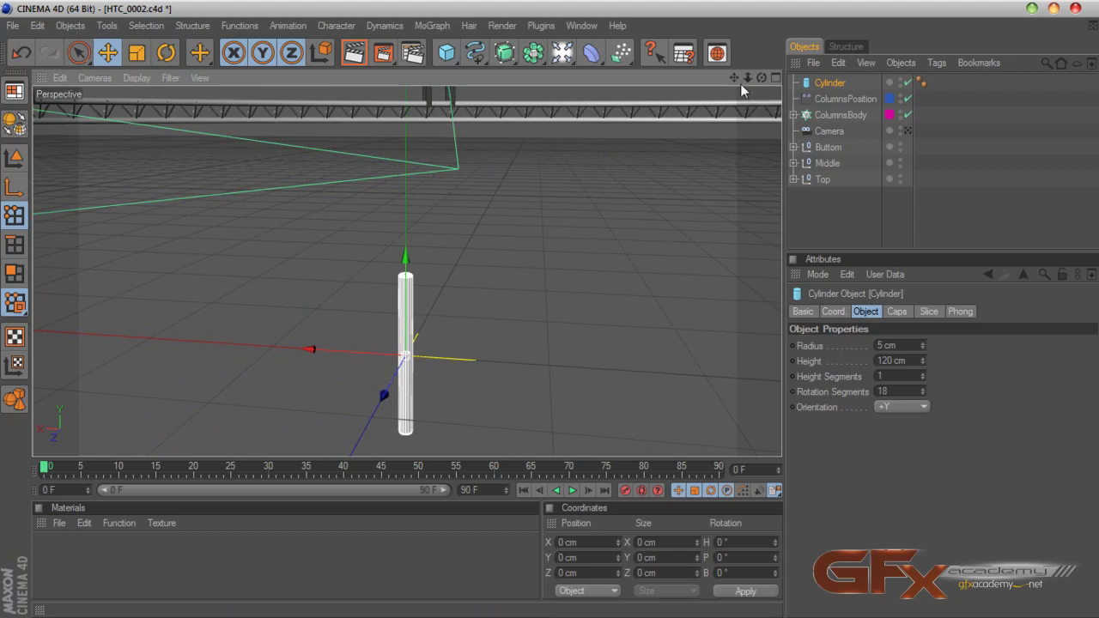
left_click_drag(734, 77, 742, 37)
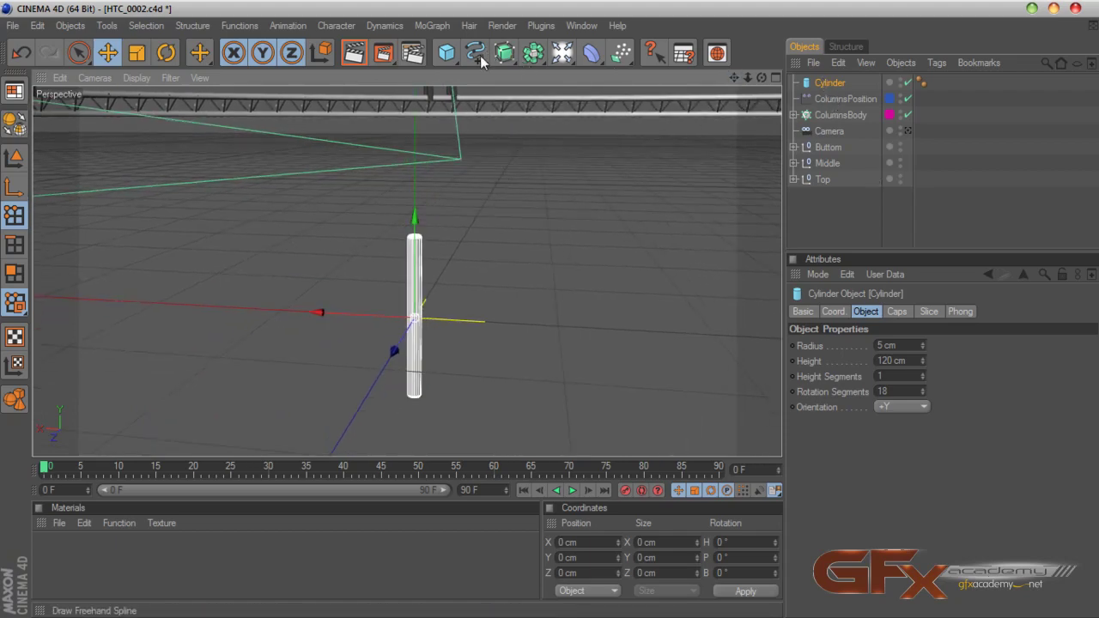
left_click(429, 26)
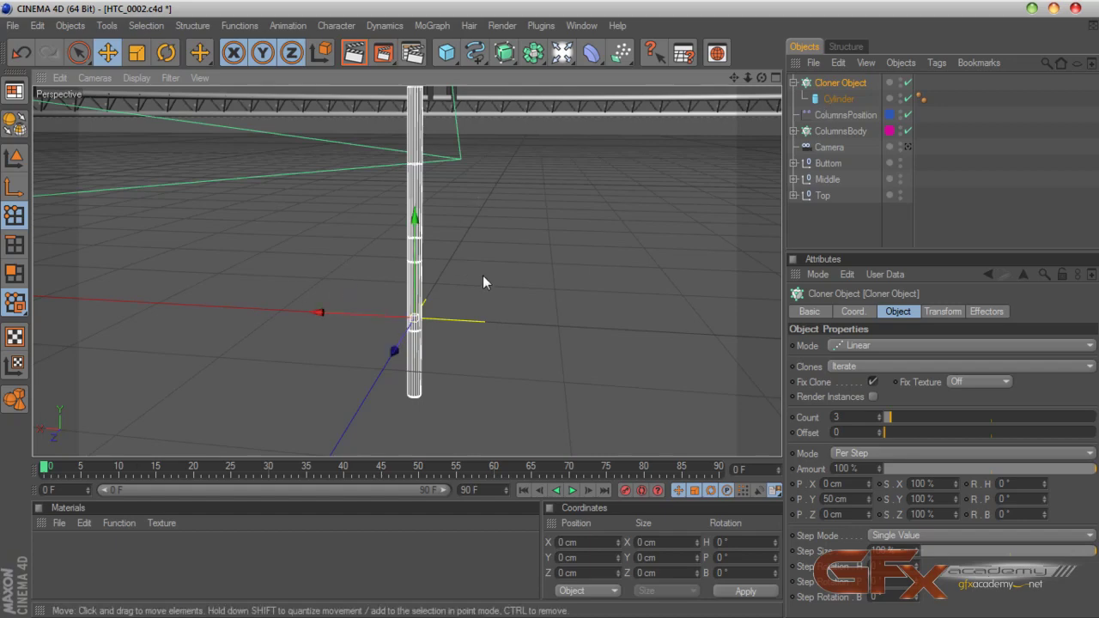
Rename the new cloner holding the cylinder as ColumnsUnite
double_click(843, 82)
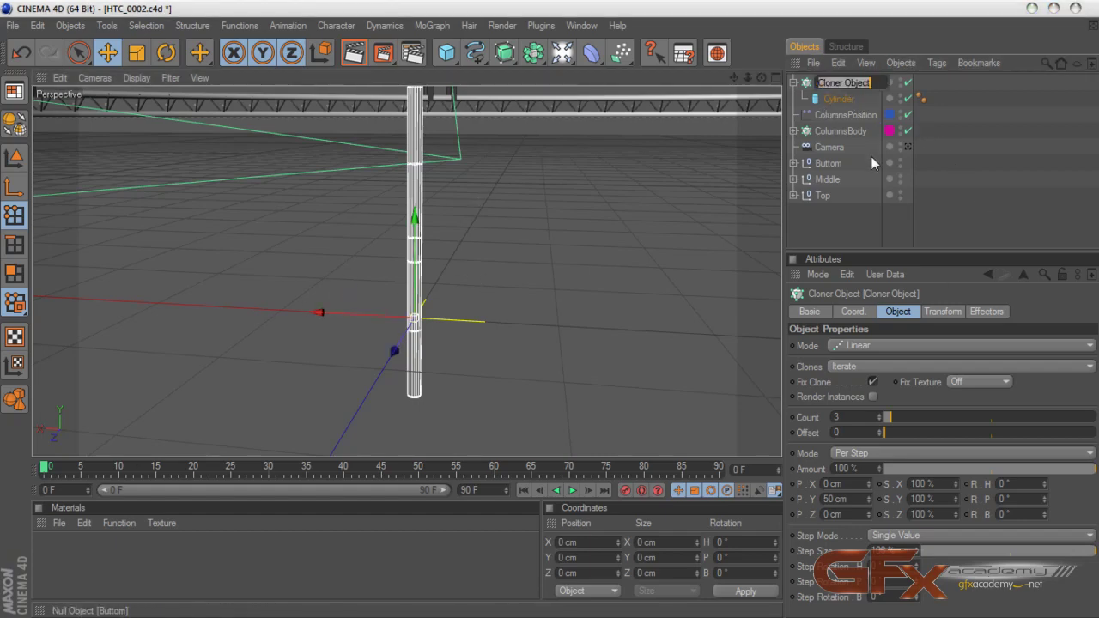
type("Colu")
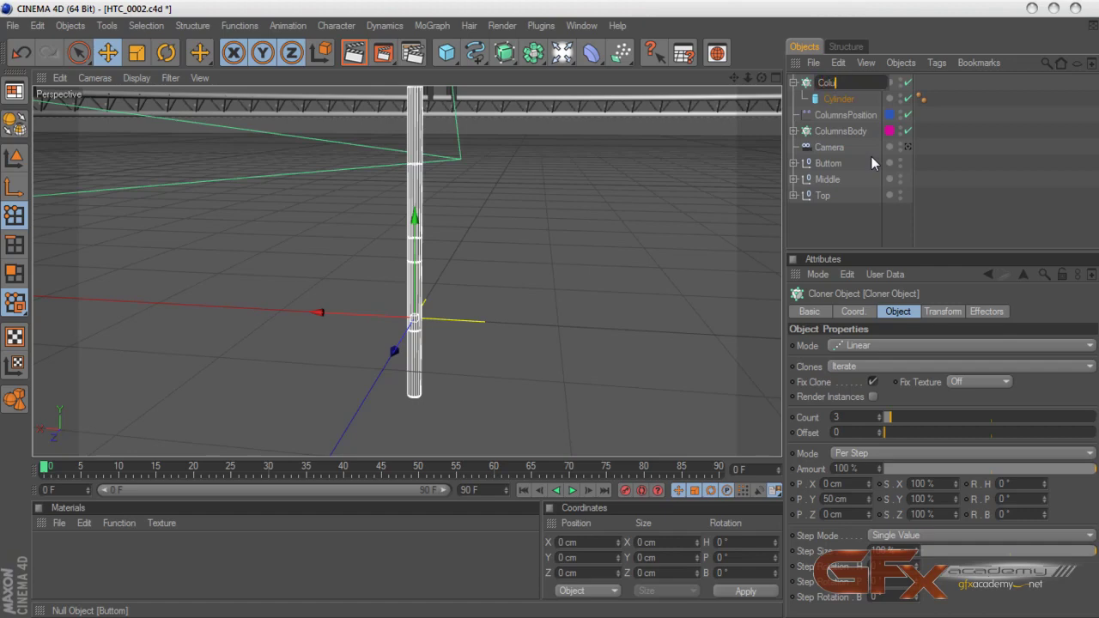
type("mnsUnite")
key("Return")
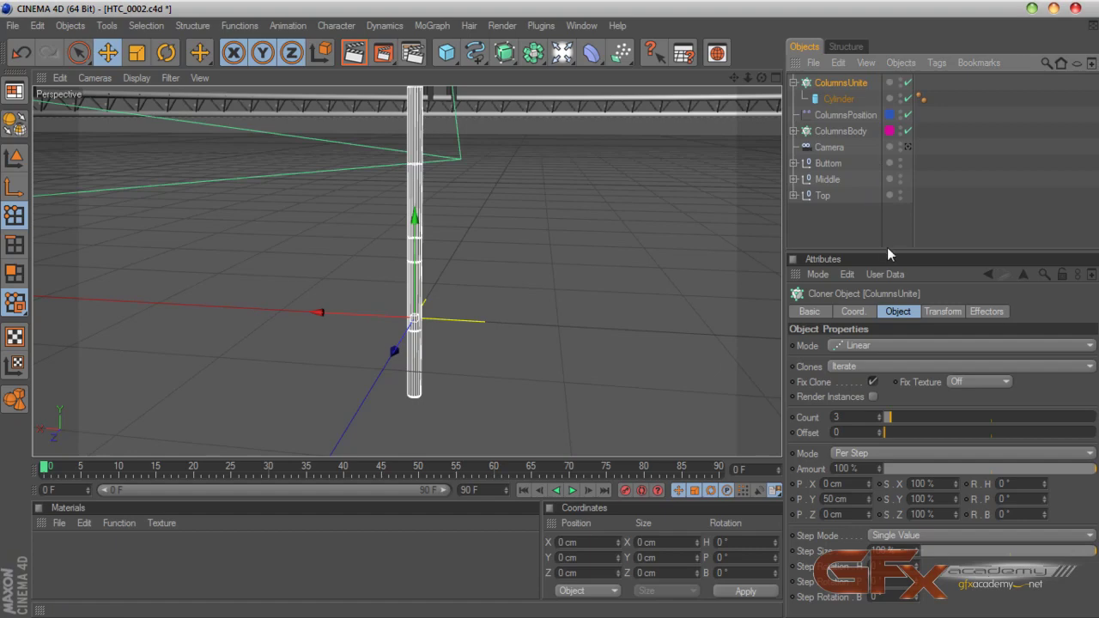
Switch the ColumnsUnite cloner to Radial mode and set its clone count to 2
left_click_drag(888, 251, 893, 208)
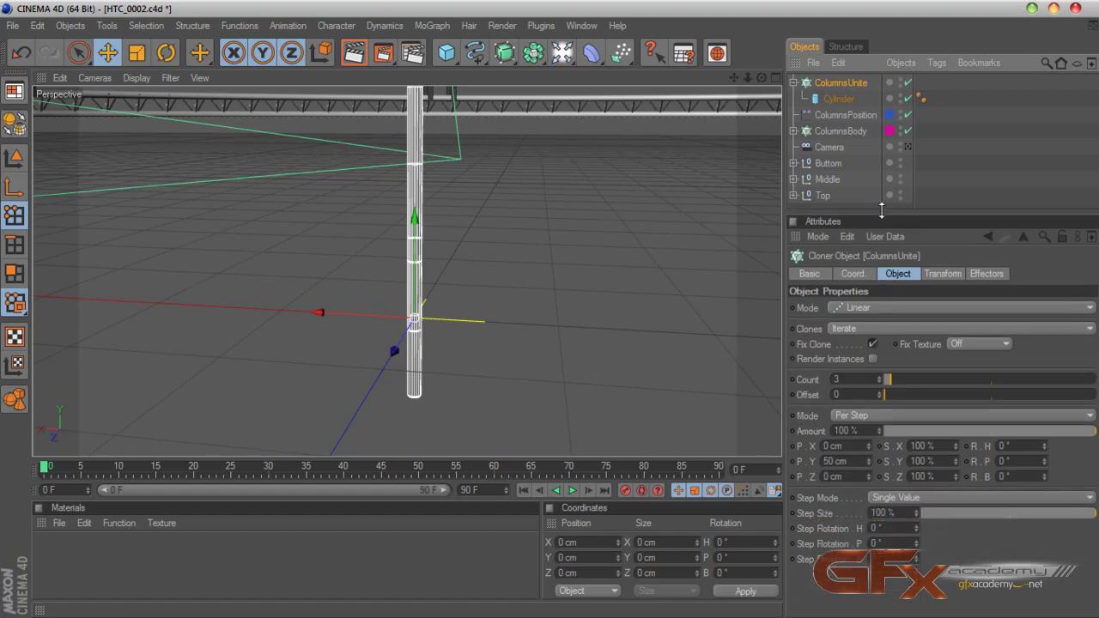
left_click(865, 311)
left_click(875, 352)
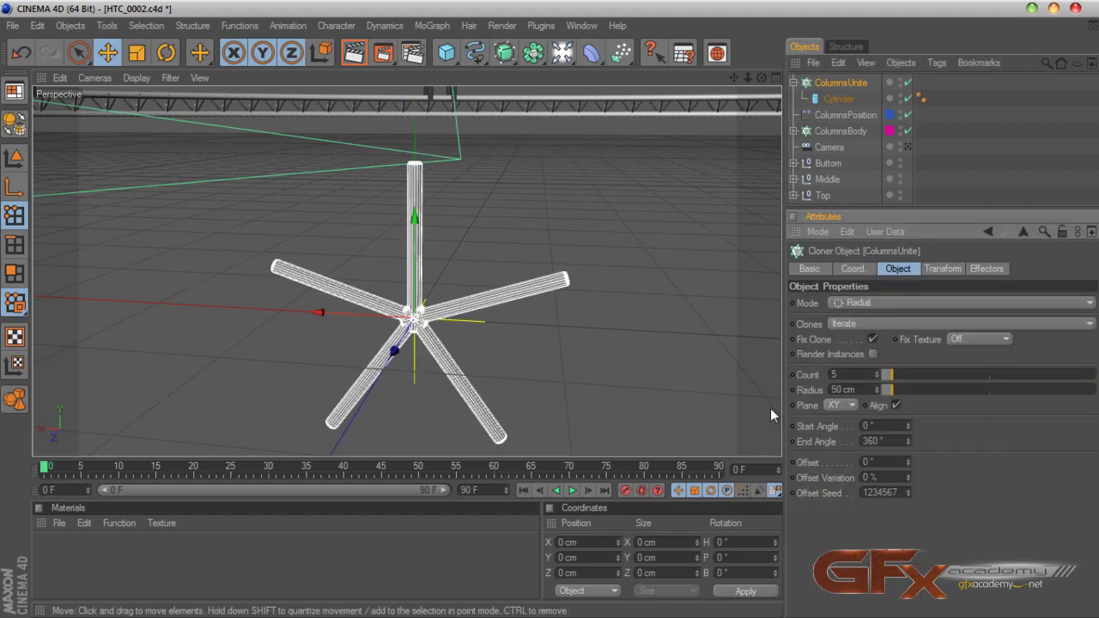
double_click(835, 374)
type("1")
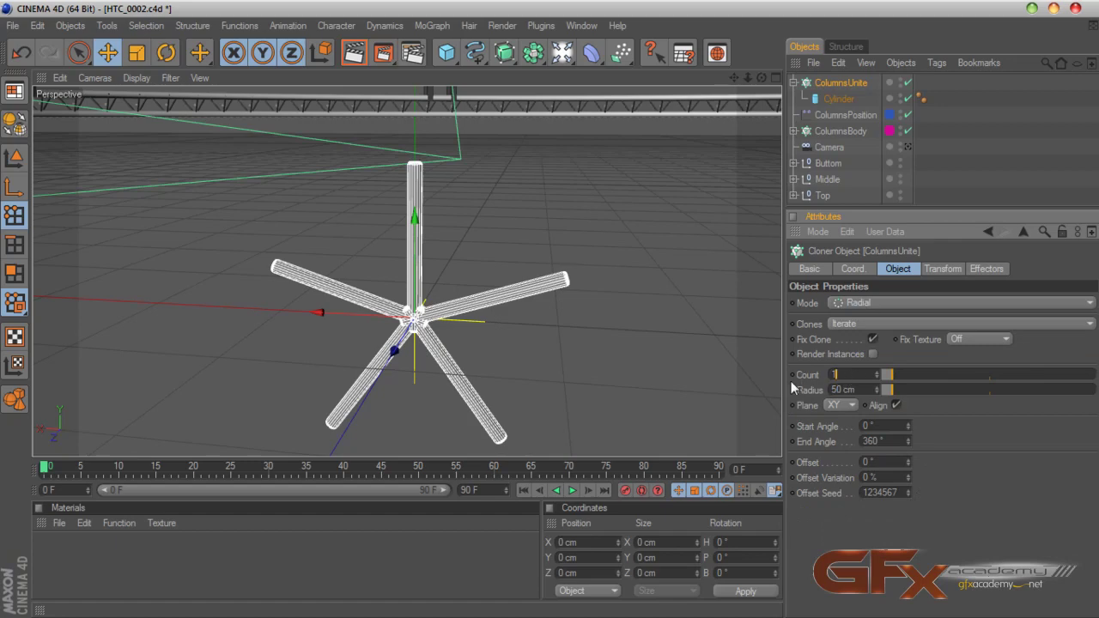
key("Tab")
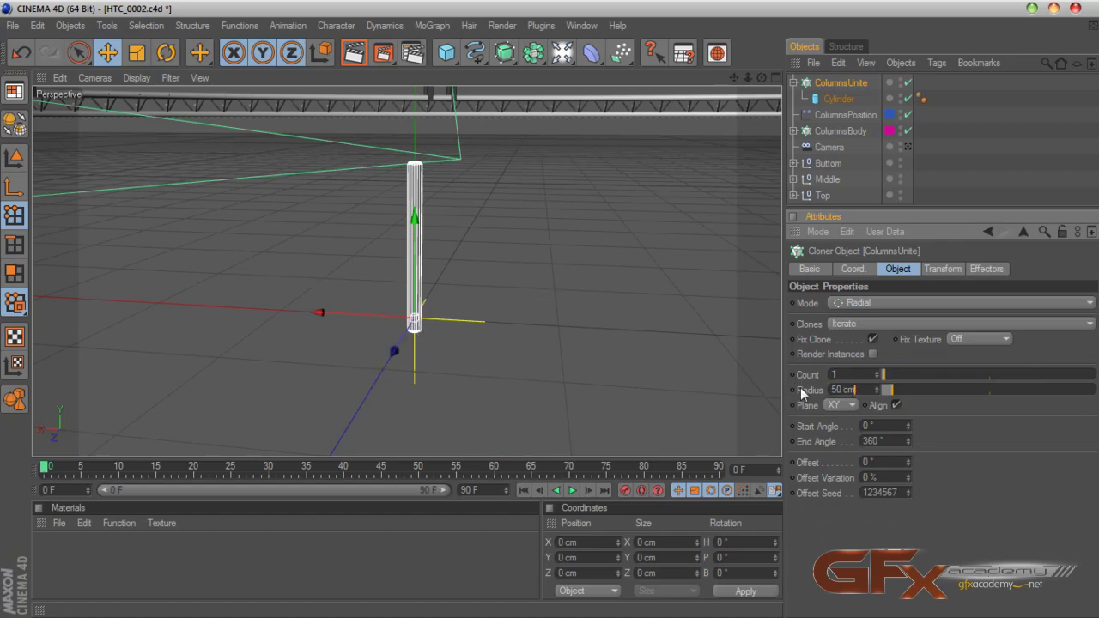
left_click(876, 373)
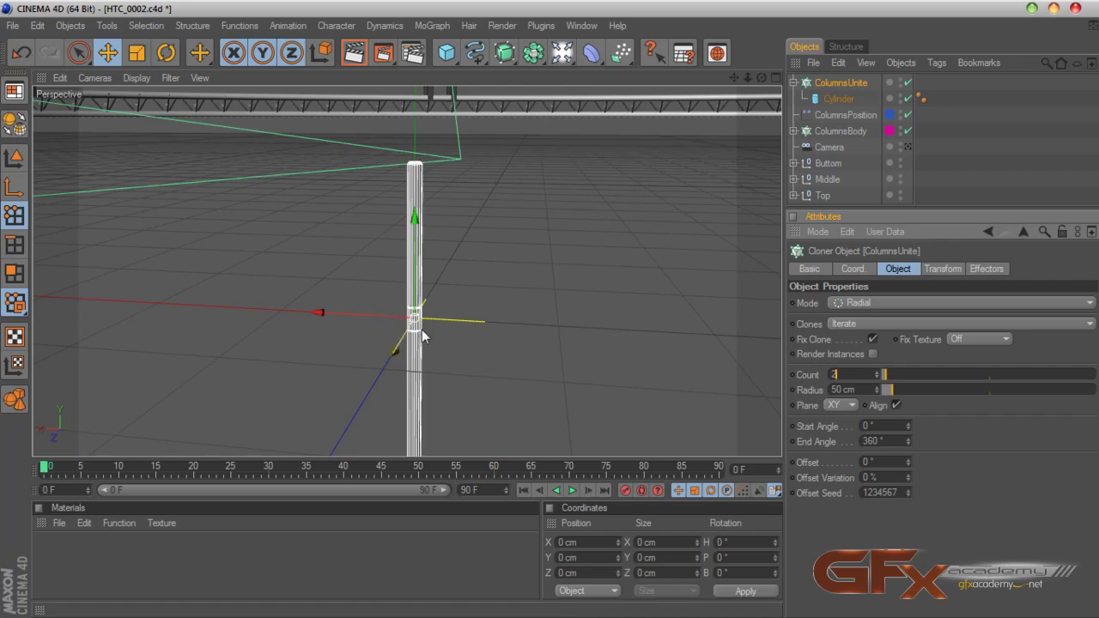
Set the pitch rotation (R.P) in the ColumnsUnite clone transform to 46°
left_click(943, 269)
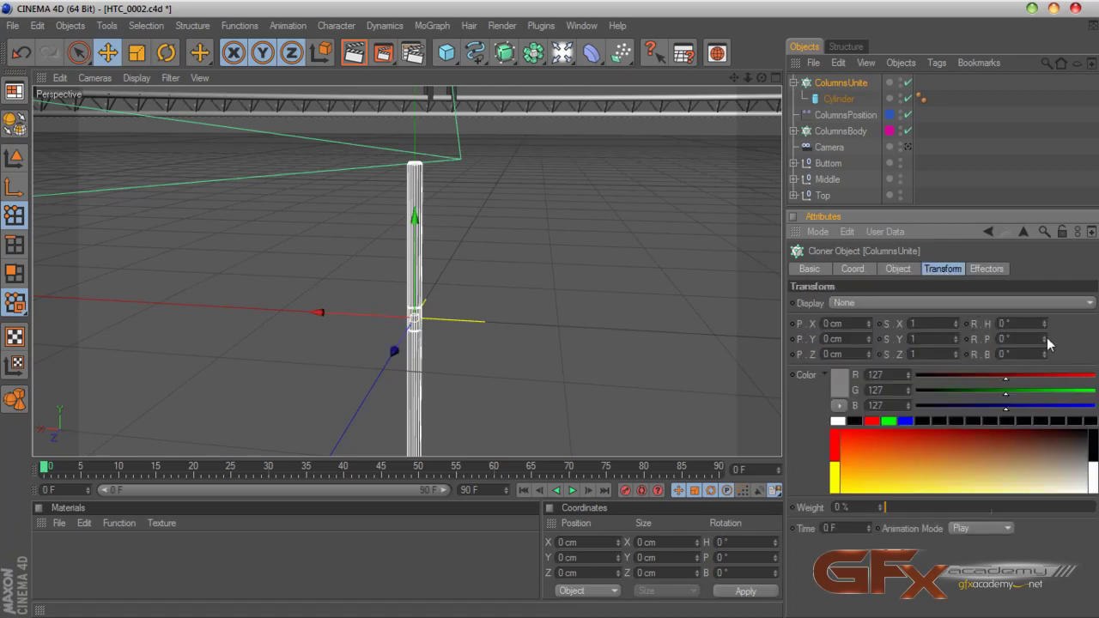
mouse_move(1045, 338)
left_mouse_down()
mouse_move(1089, 338)
mouse_move(1032, 339)
mouse_move(1085, 338)
left_mouse_up()
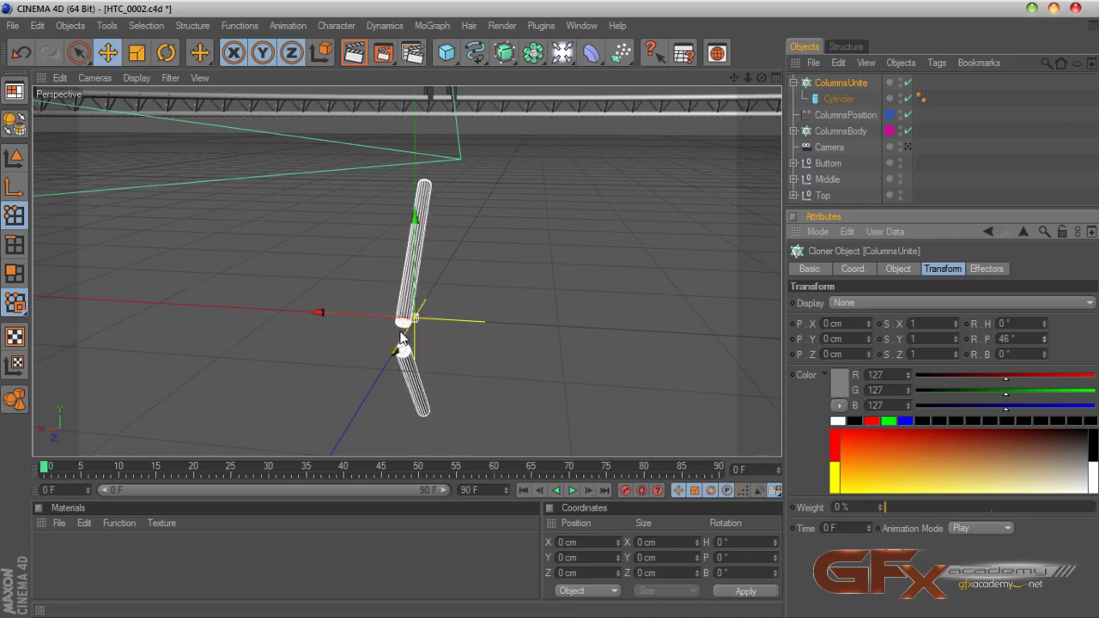
Set the radius of the ColumnsUnite radial cloner to 0 cm so the two cylinders cross at the centre
left_click(902, 269)
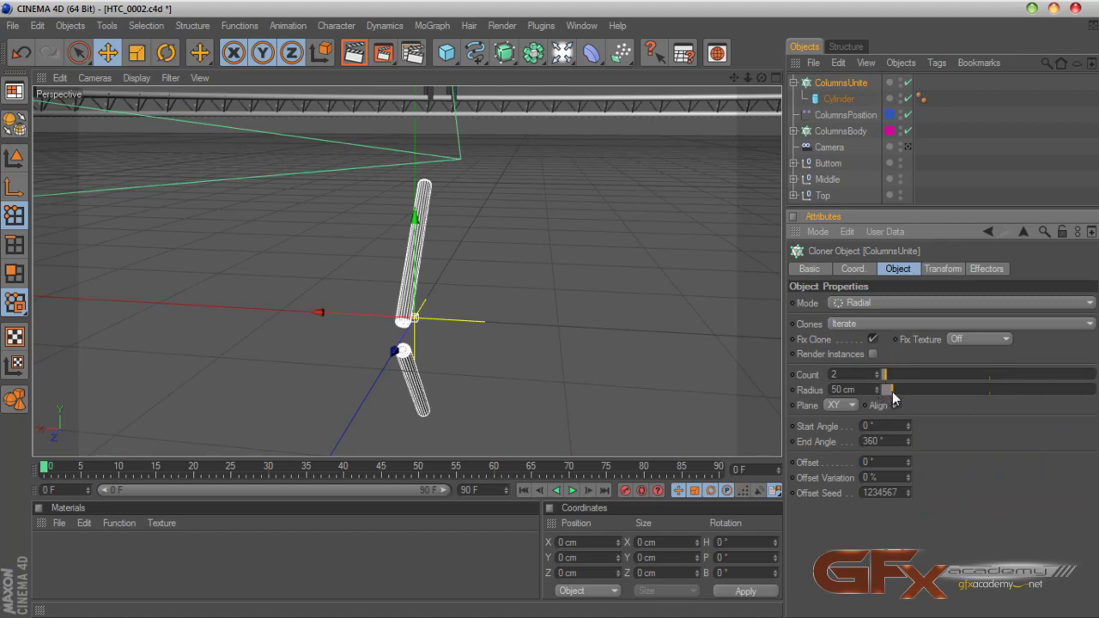
left_click_drag(892, 392, 879, 397)
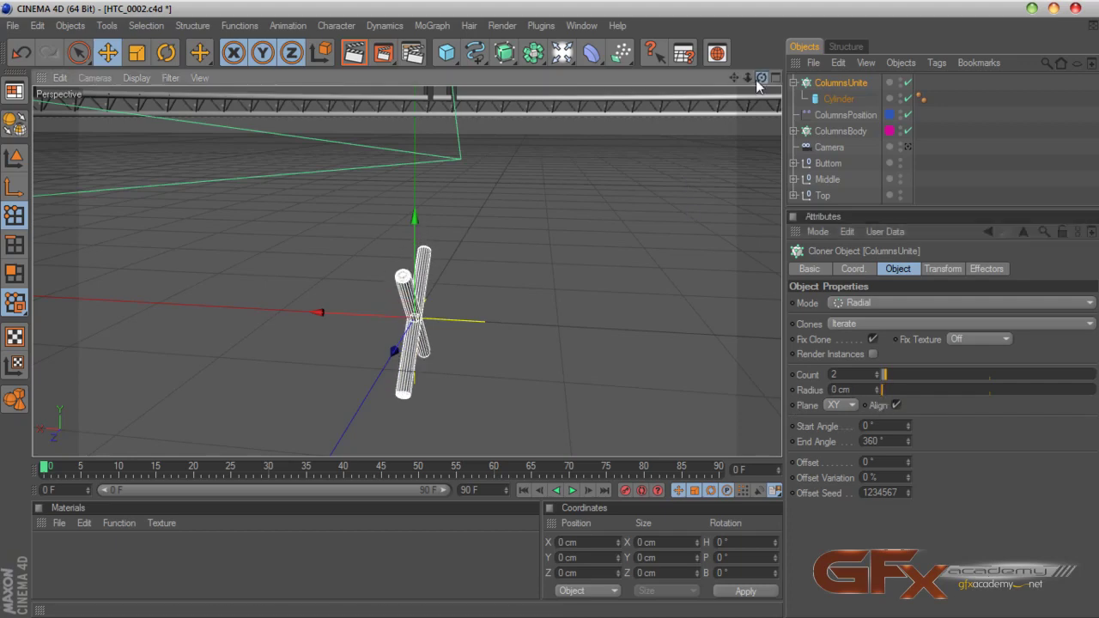
left_click_drag(761, 78, 696, 58)
left_click_drag(730, 107, 723, 119)
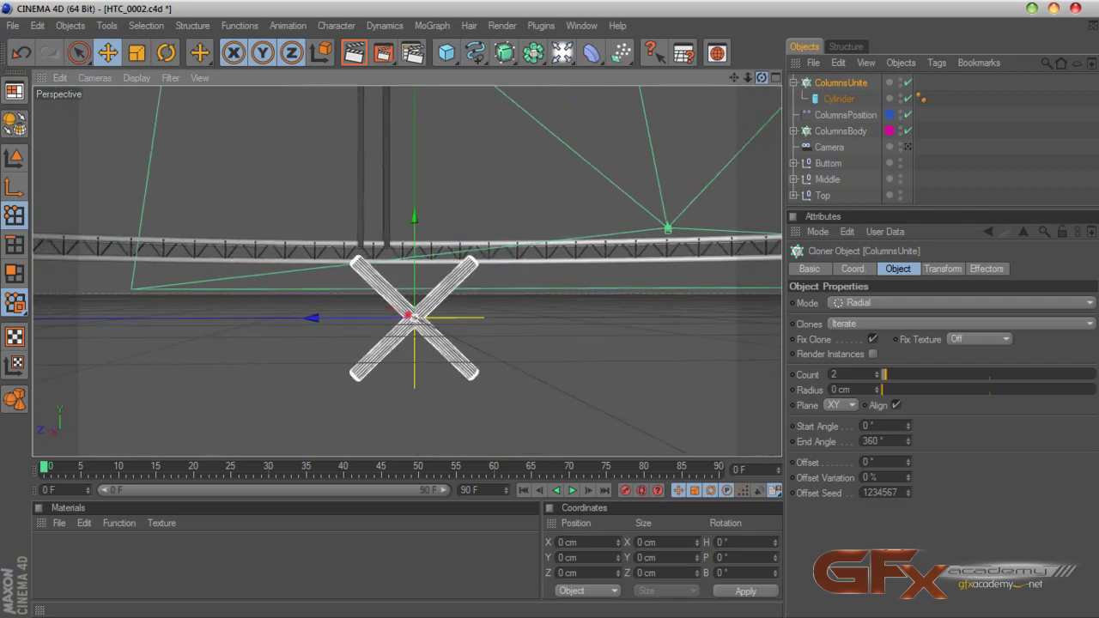
left_click_drag(762, 78, 748, 82)
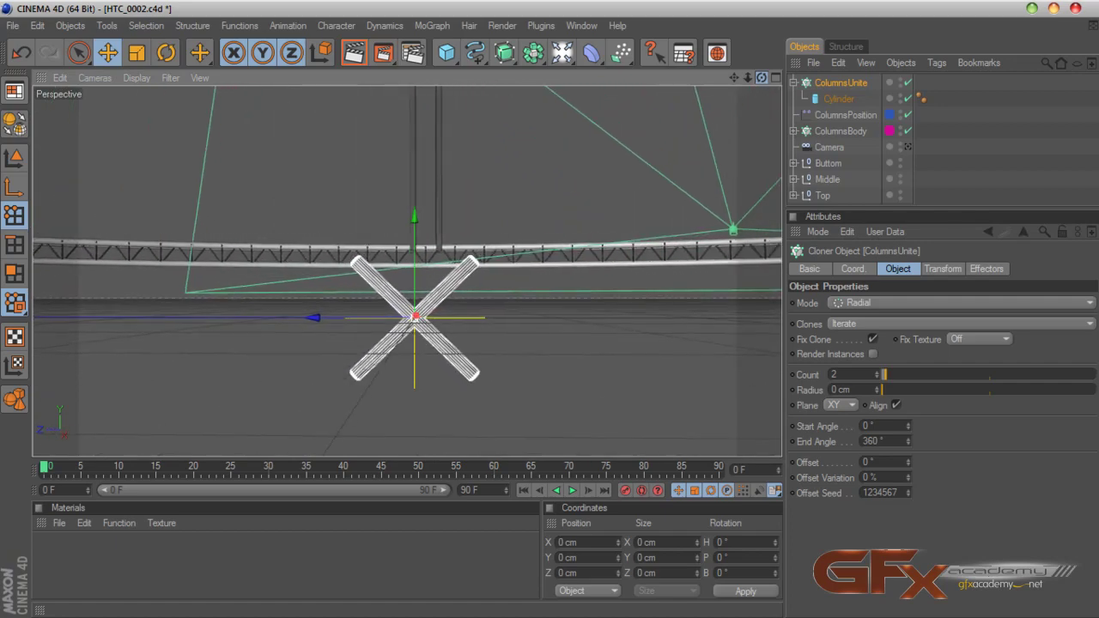
left_click_drag(735, 122, 755, 161)
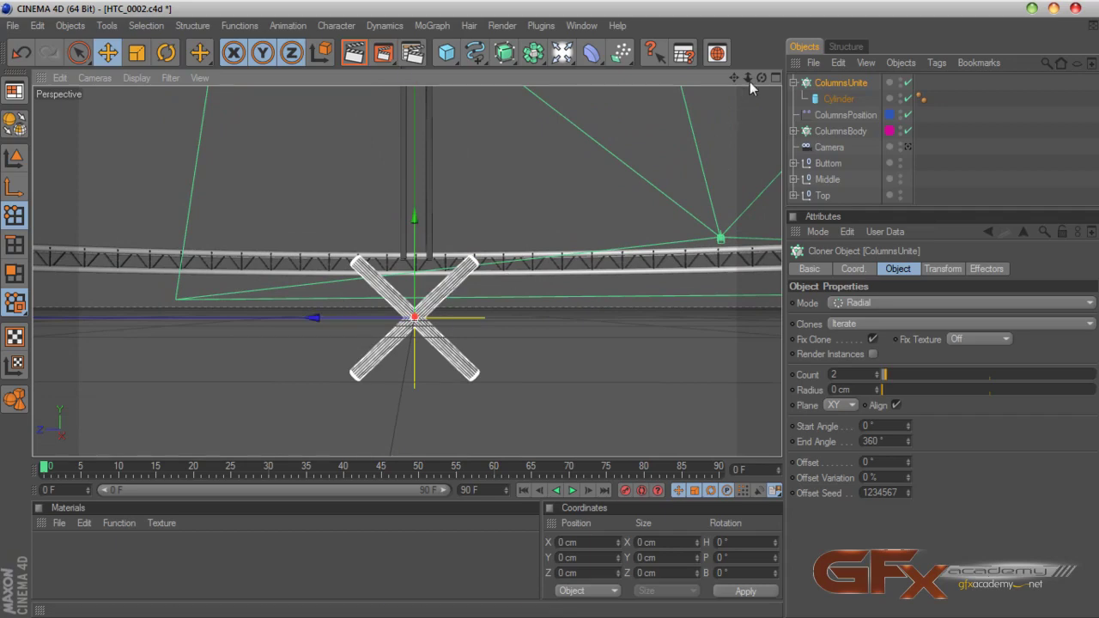
mouse_move(762, 78)
left_mouse_down()
mouse_move(704, 80)
mouse_move(708, 101)
mouse_move(779, 76)
mouse_move(756, 59)
mouse_move(767, 117)
mouse_move(756, 80)
left_mouse_up()
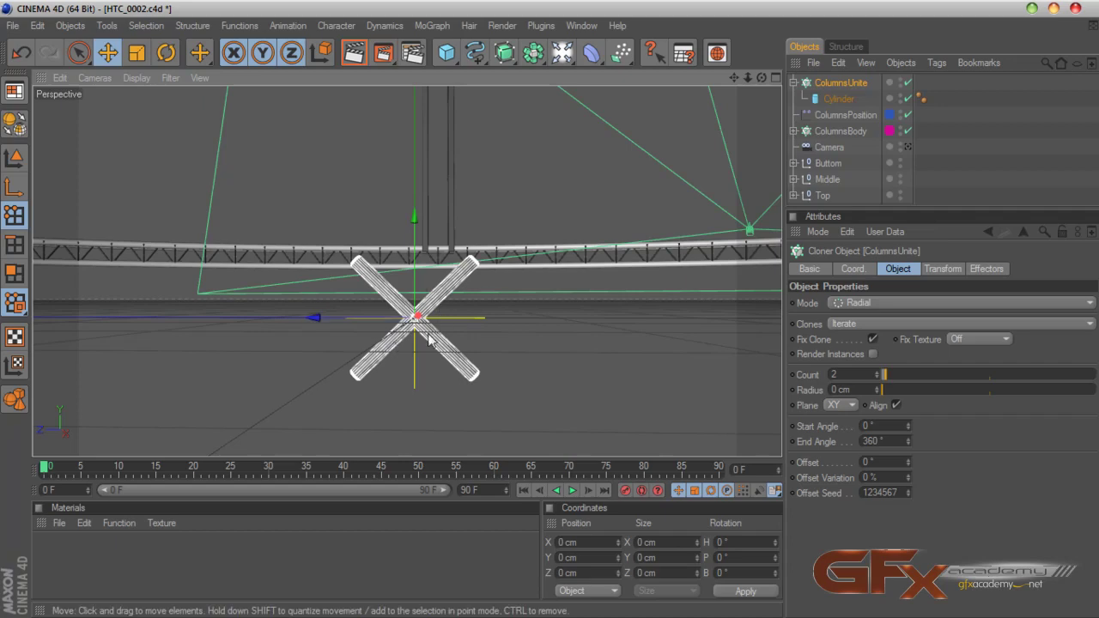
Rename the ColumnsUnite cloner as ColumnsUniteBase
double_click(870, 82)
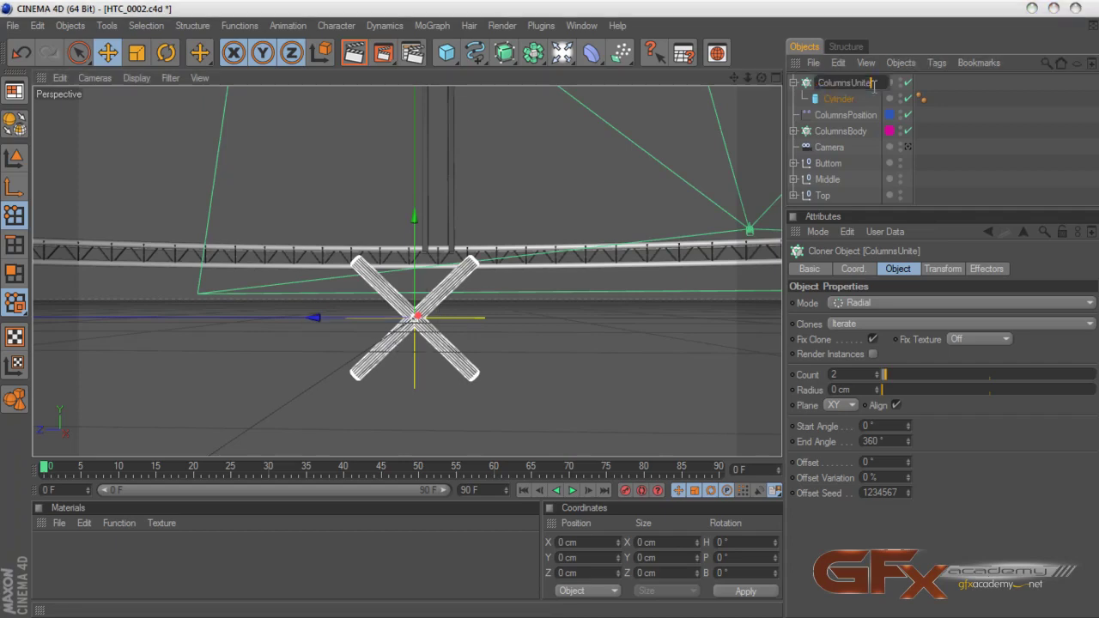
type("Base")
key("Return")
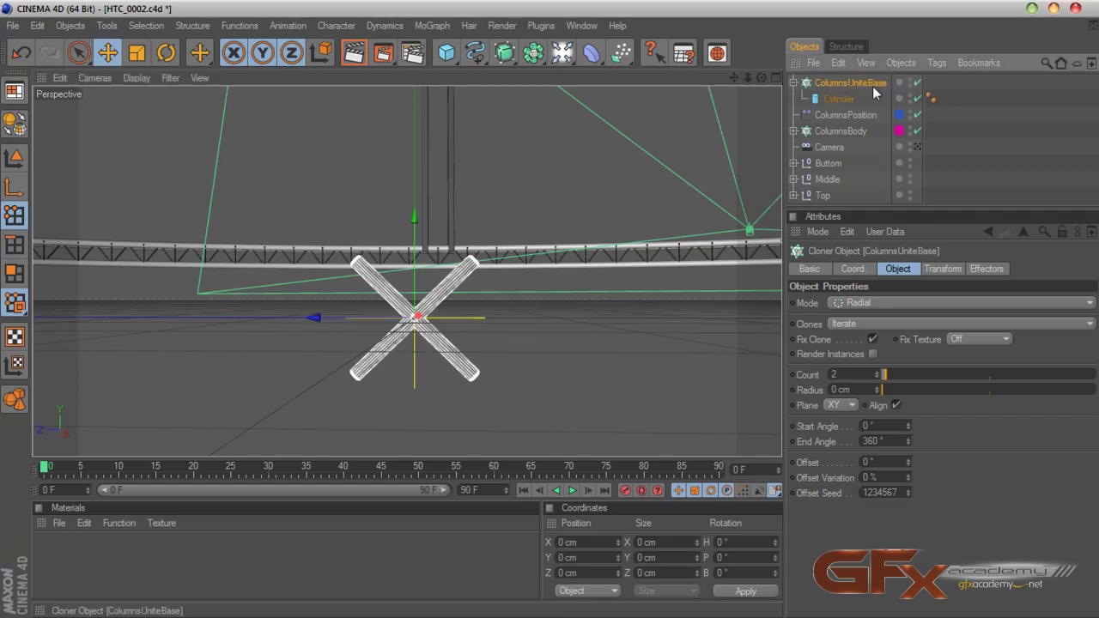
Add a MoGraph Cloner as the parent of ColumnsUniteBase and name it MainColumnUnite
left_click(434, 26)
left_click(463, 112, "alt")
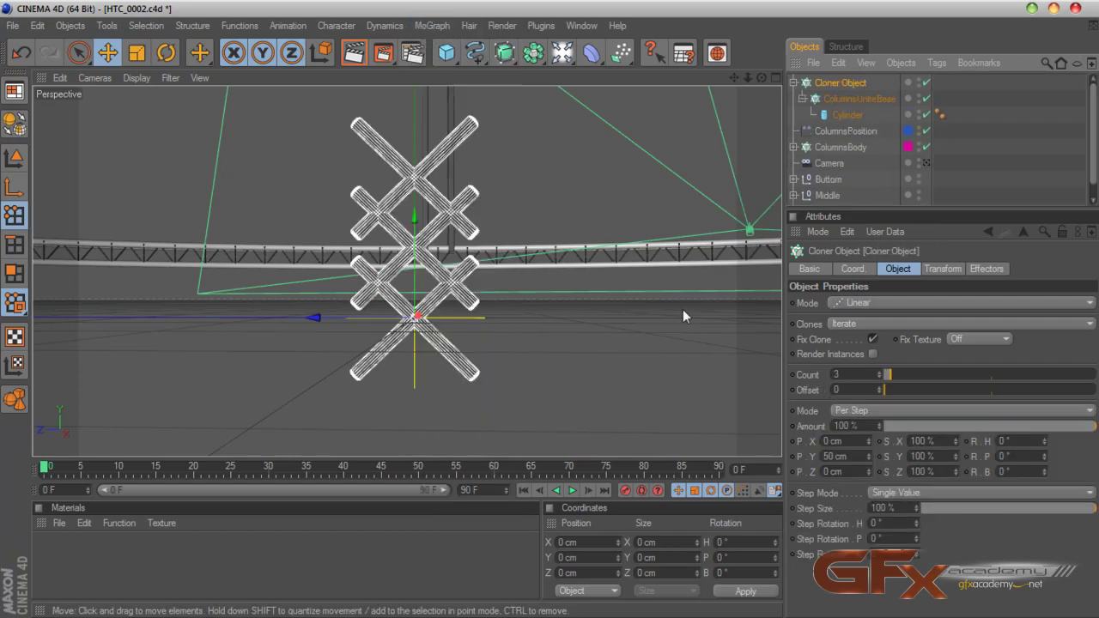
double_click(833, 87)
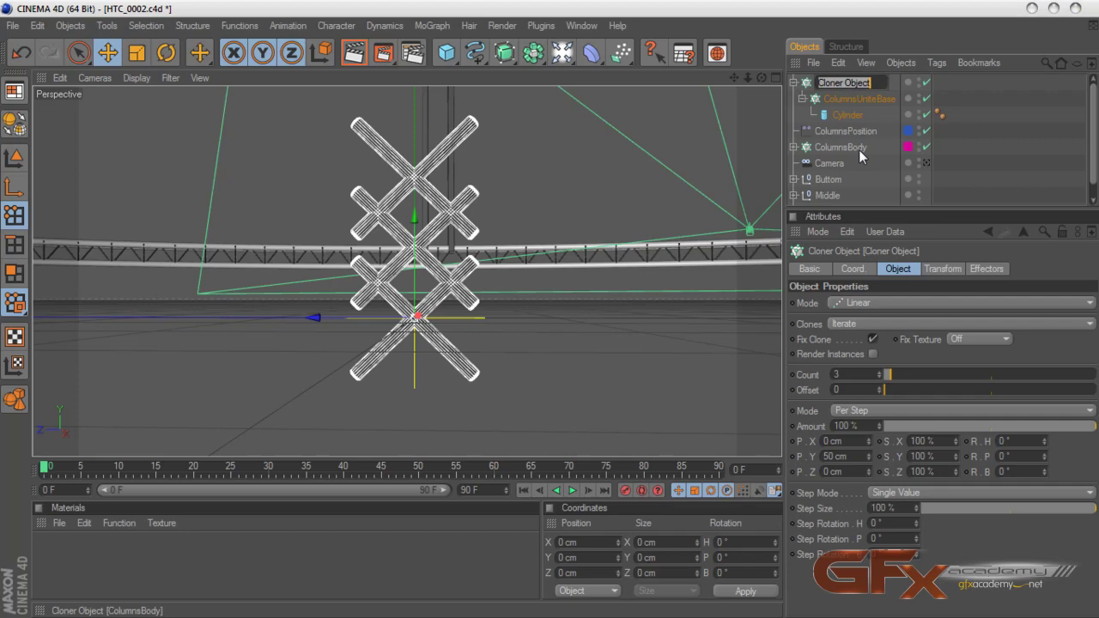
type("MainColumnUnite")
key("Return")
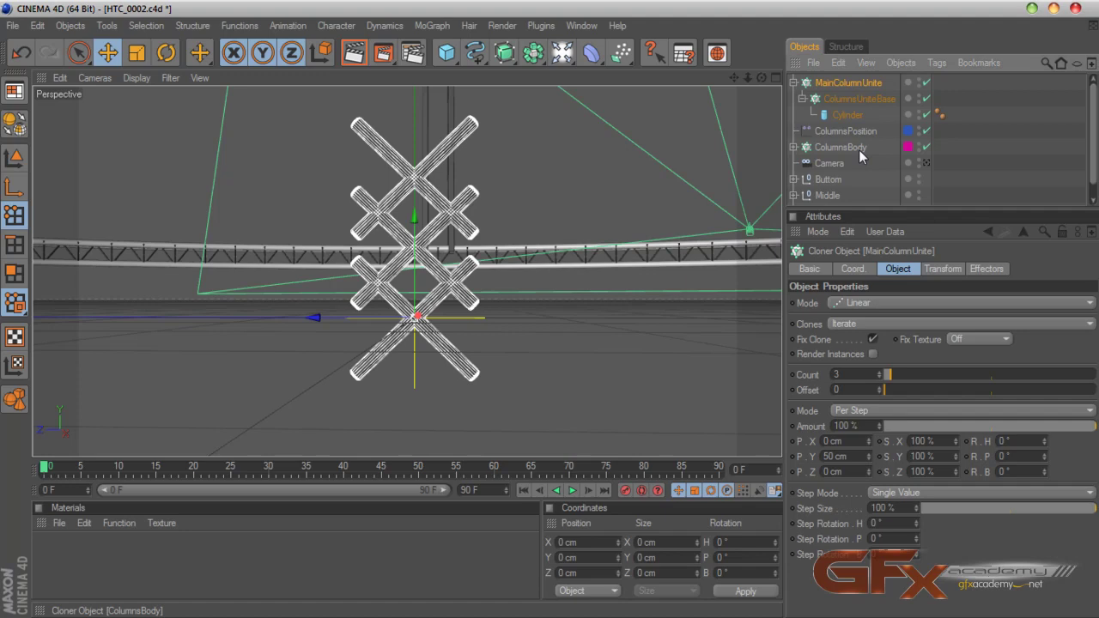
Try MainColumnUnite in Grid Array mode with all three clone counts set to 1
left_click(870, 304)
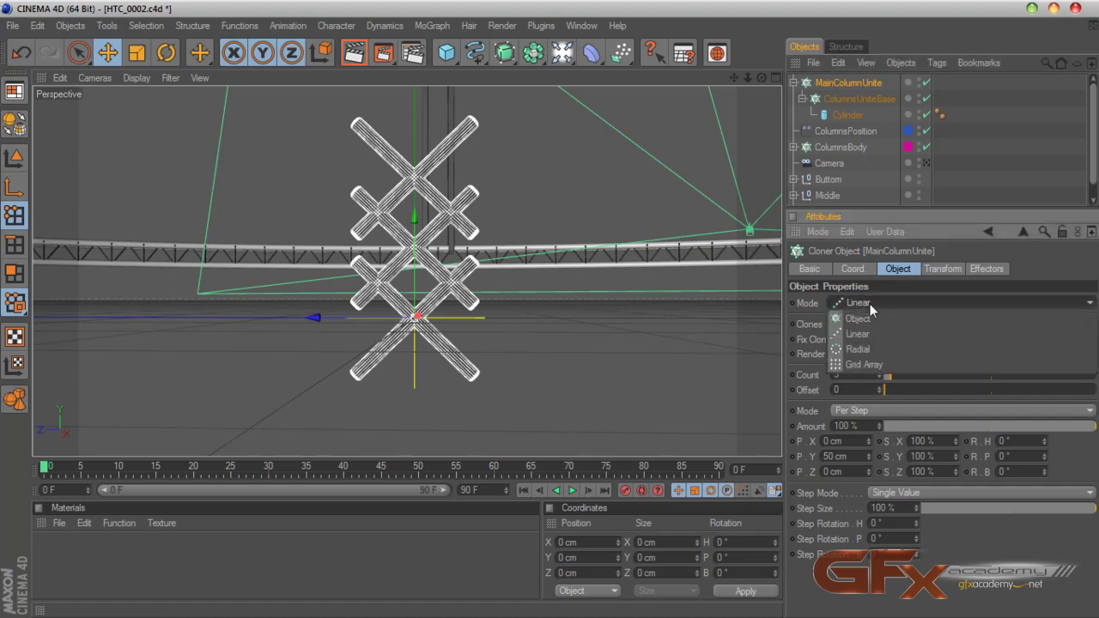
left_click(864, 365)
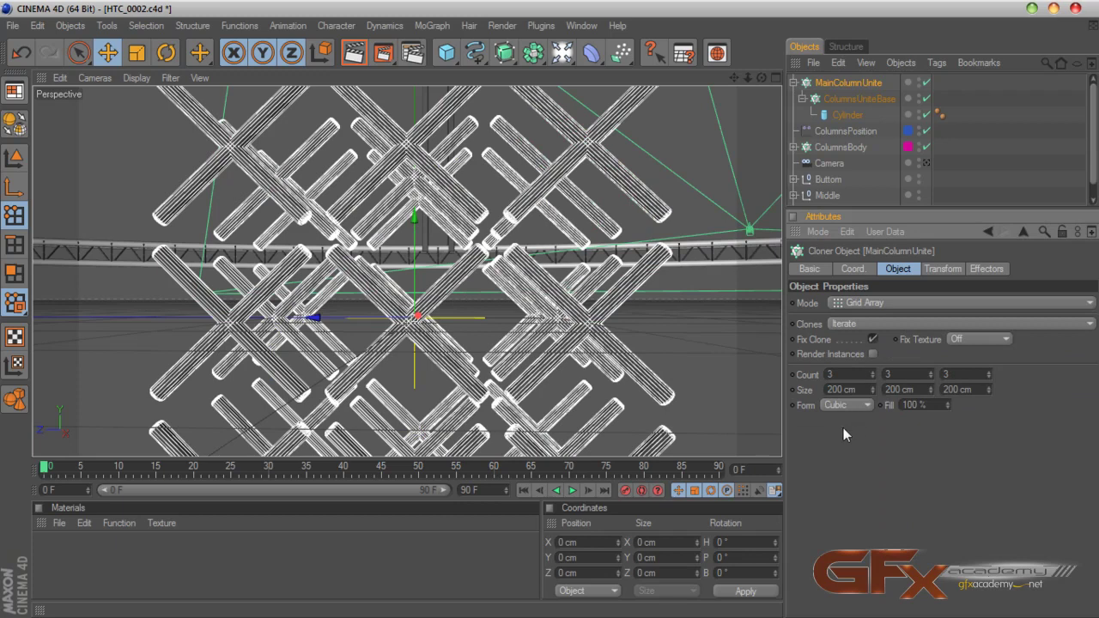
left_click_drag(909, 377, 835, 376)
type("1")
key("Return")
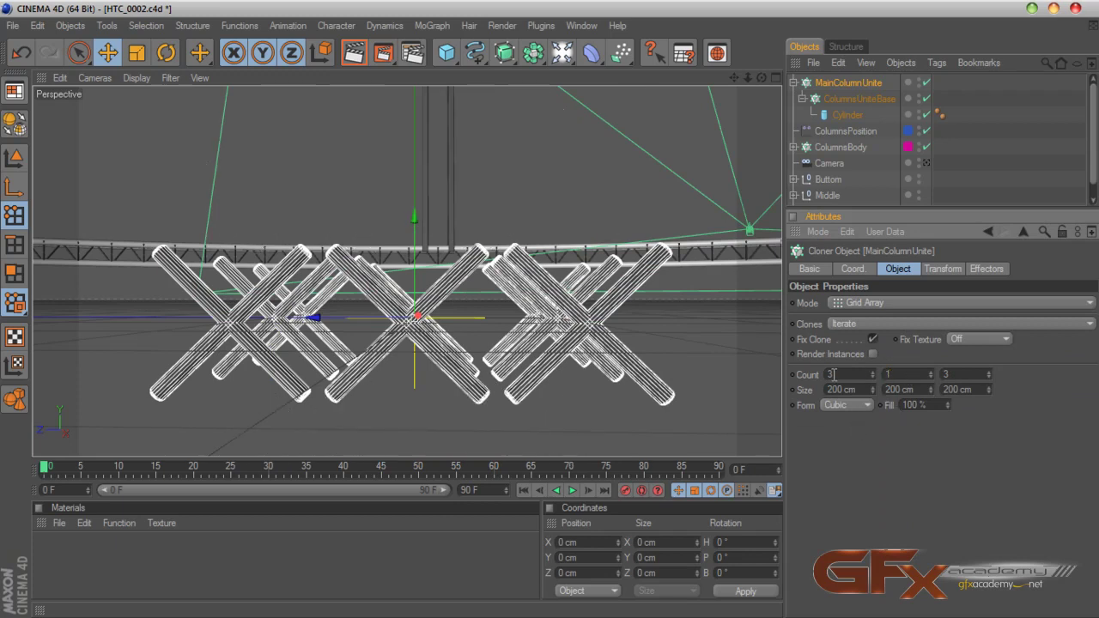
double_click(833, 374)
type("1")
double_click(967, 374)
type("1")
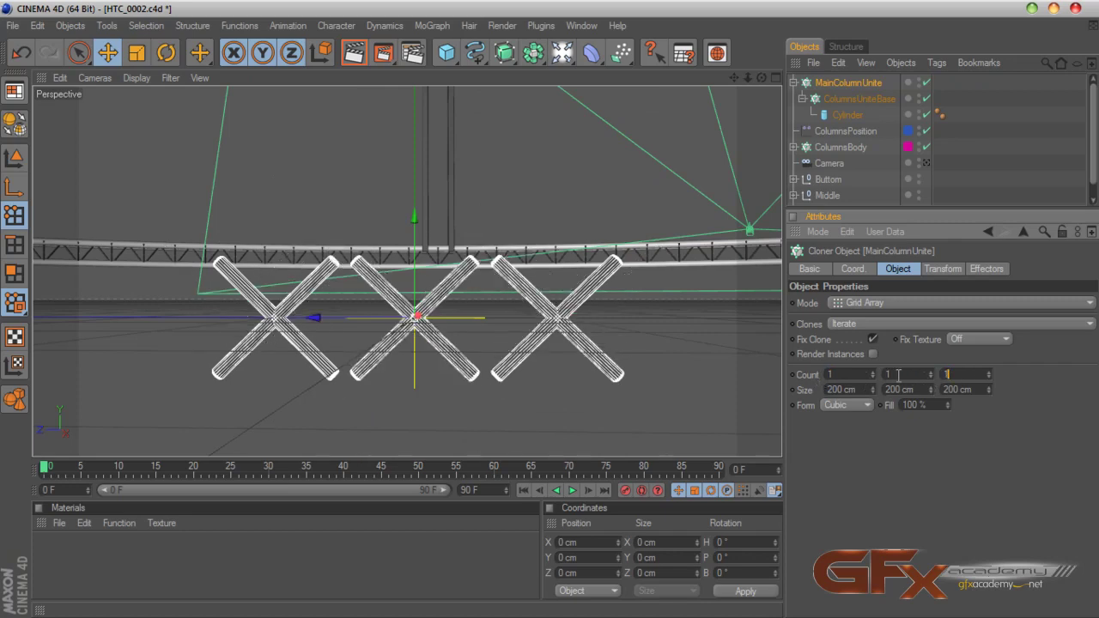
key("Return")
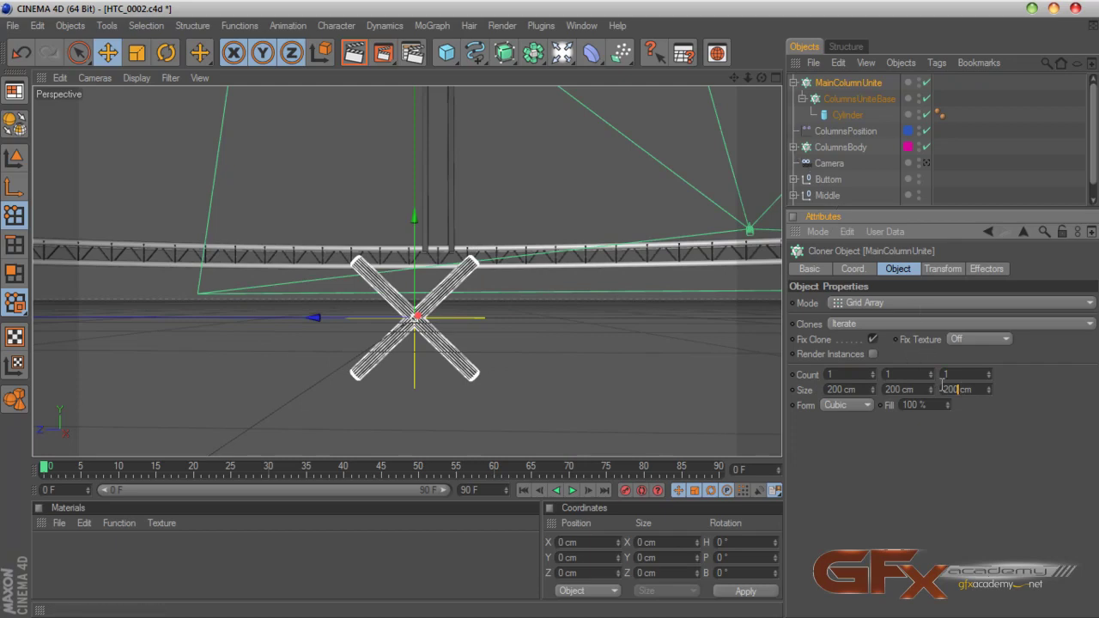
Set the MainColumnUnite grid array counts to 2, 1 and 2
left_click_drag(761, 79, 766, 83)
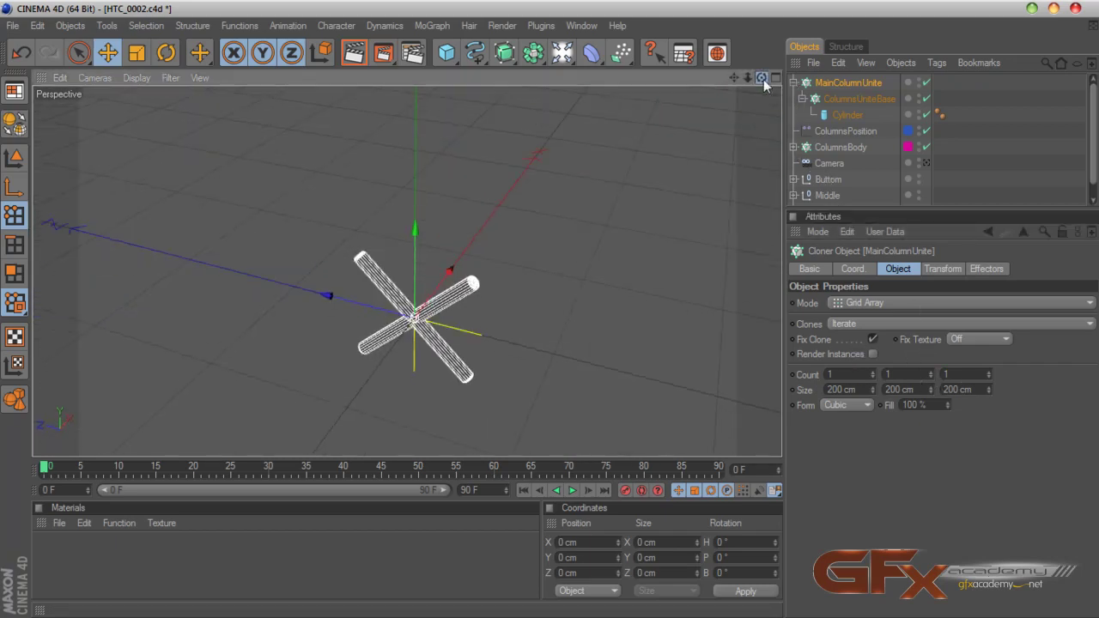
left_click(872, 372)
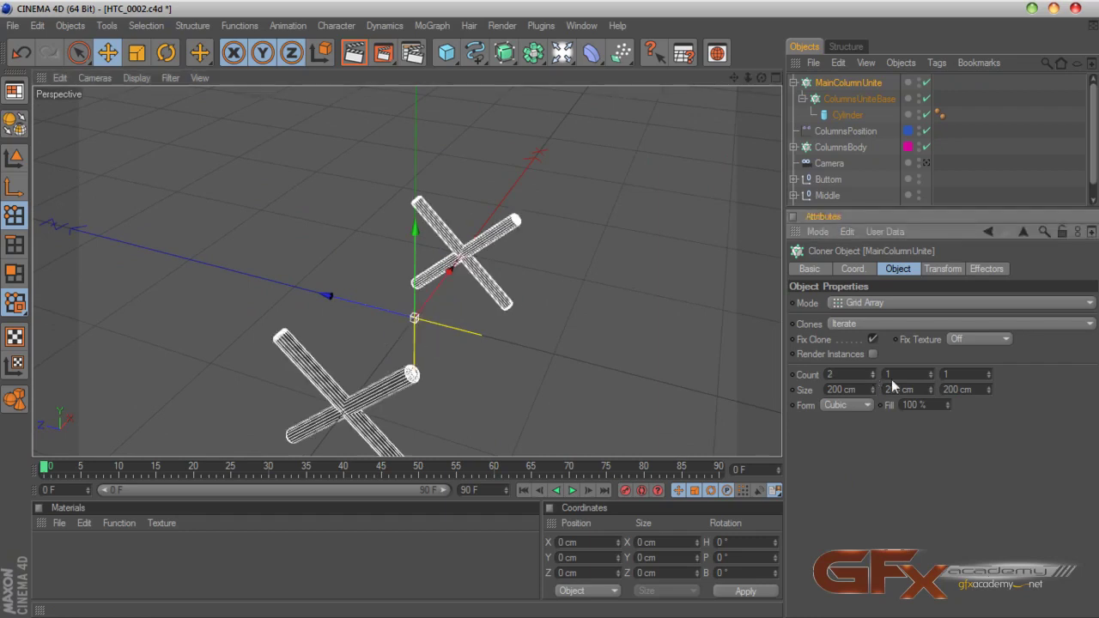
left_click(989, 372)
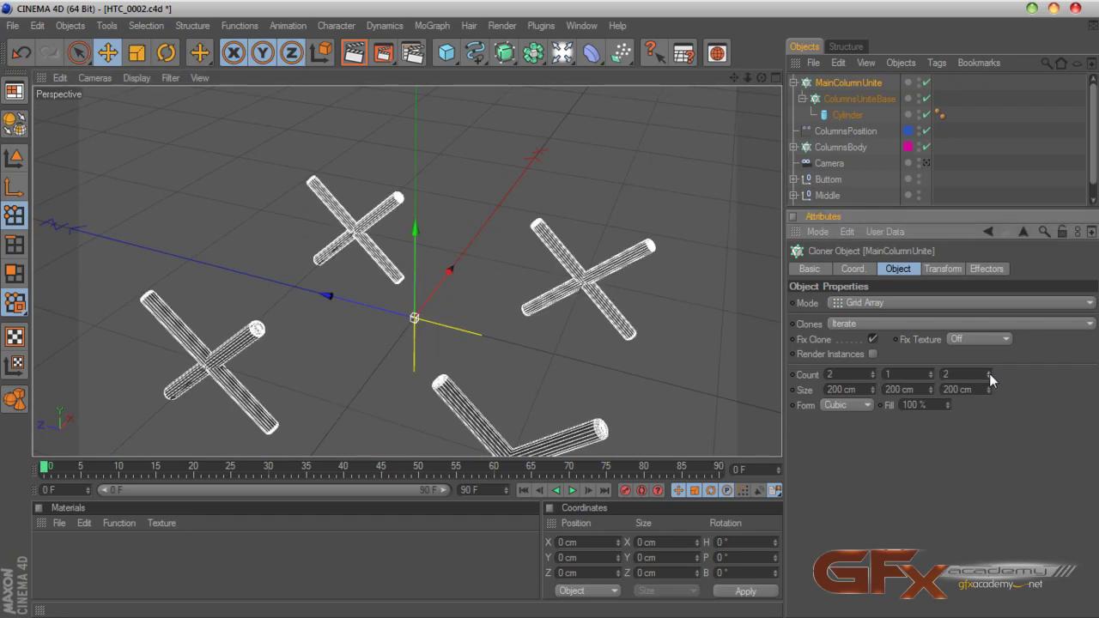
Set the heading rotation (R.H) in the MainColumnUnite clone transform to 90° and keep the pitch (R.P) at 0°
left_click_drag(734, 79, 747, 41)
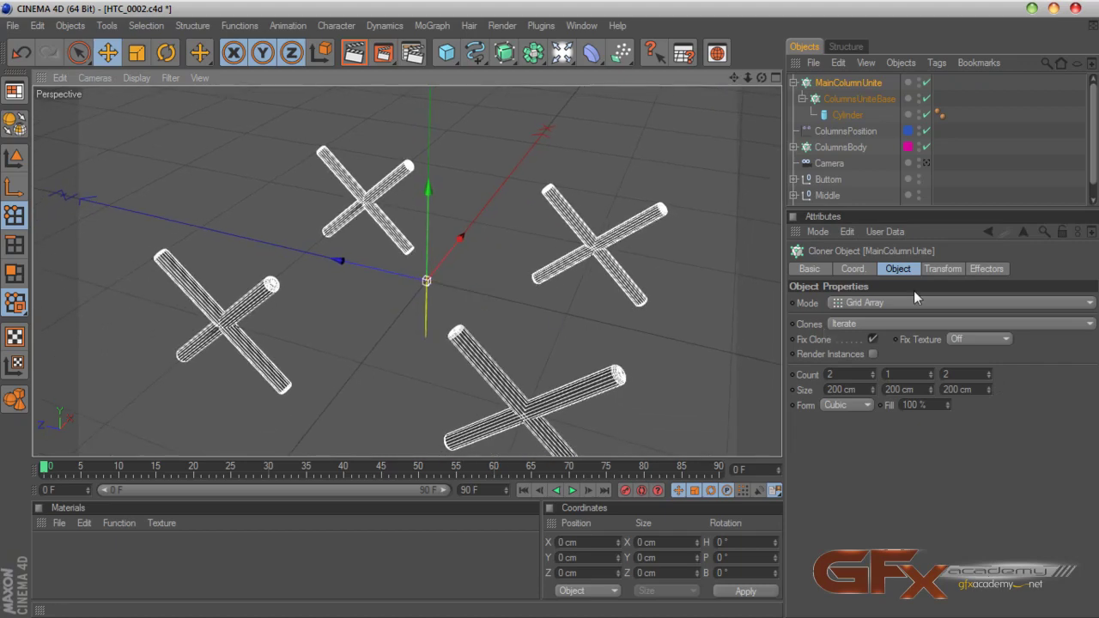
left_click(949, 269)
left_click_drag(1043, 336, 924, 339)
type("0")
key("Return")
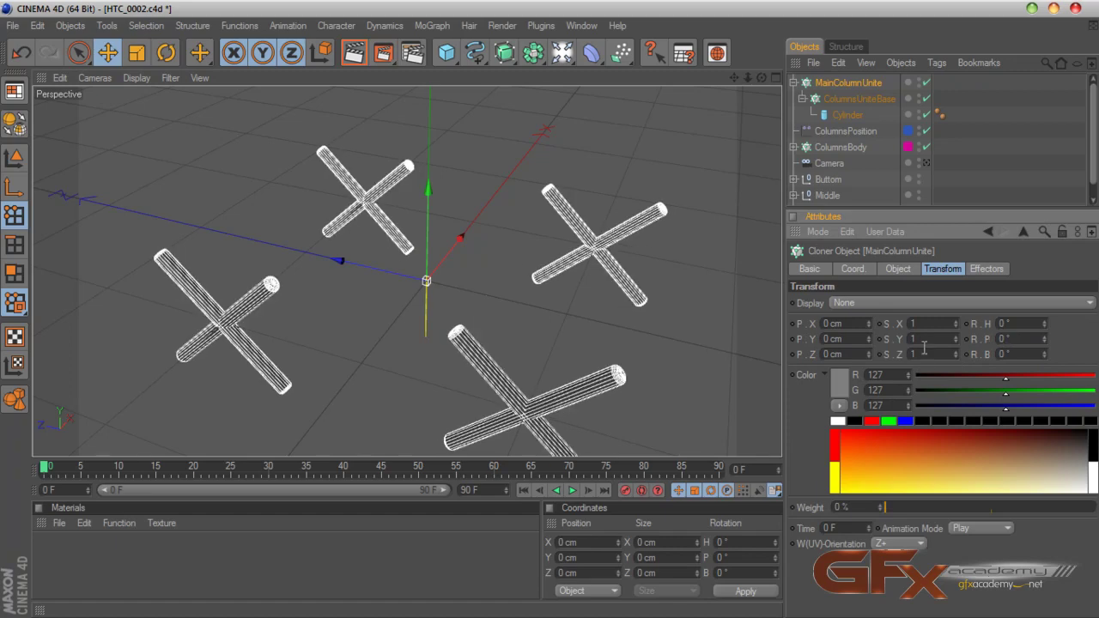
left_click_drag(1042, 323, 1042, 251)
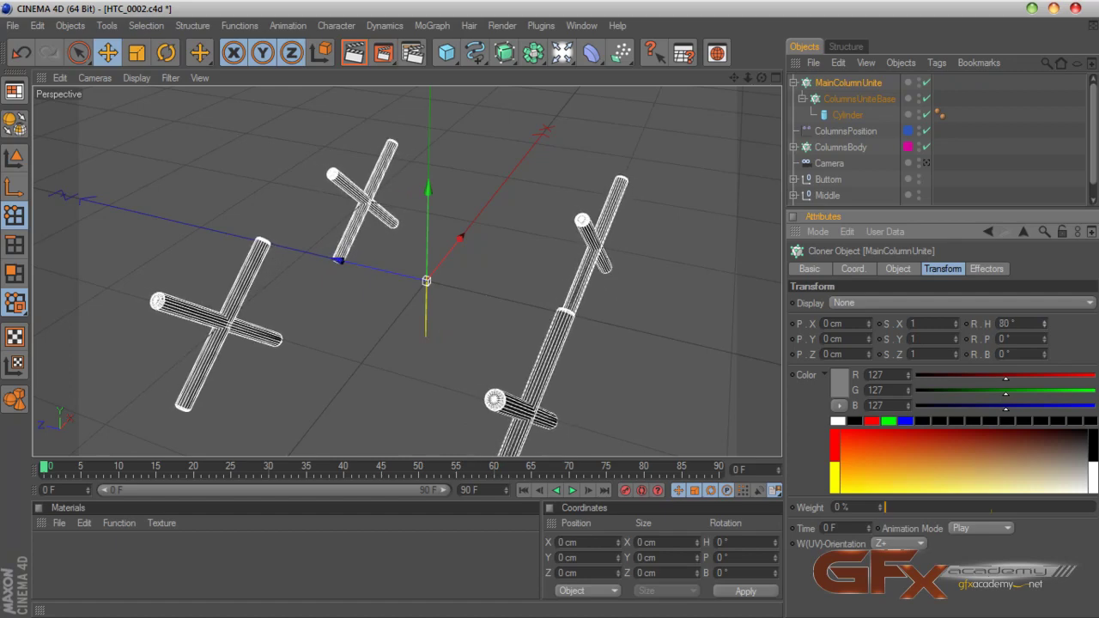
type("90")
key("Return")
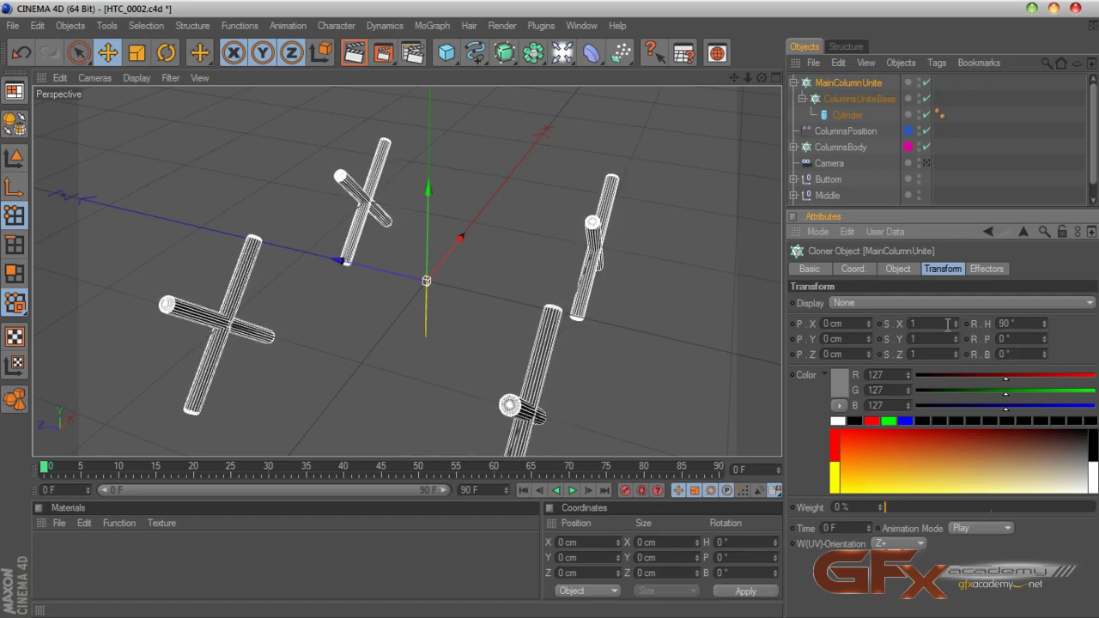
Switch the MainColumnUnite cloner to Radial mode and set its clone count to 4
left_click_drag(760, 77, 741, 63)
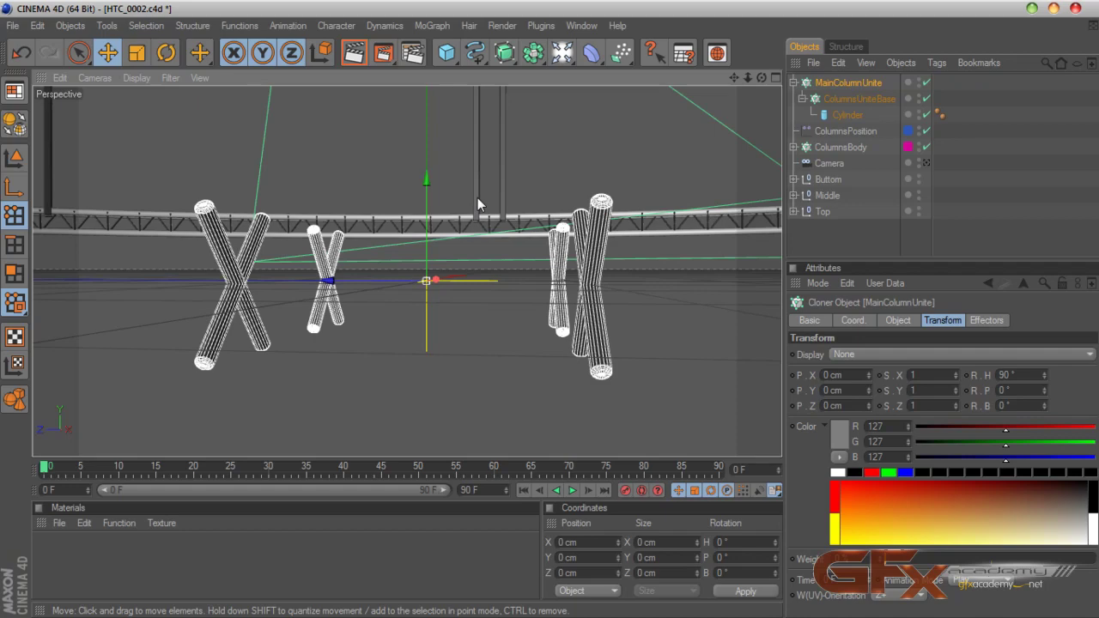
left_click_drag(762, 78, 767, 145)
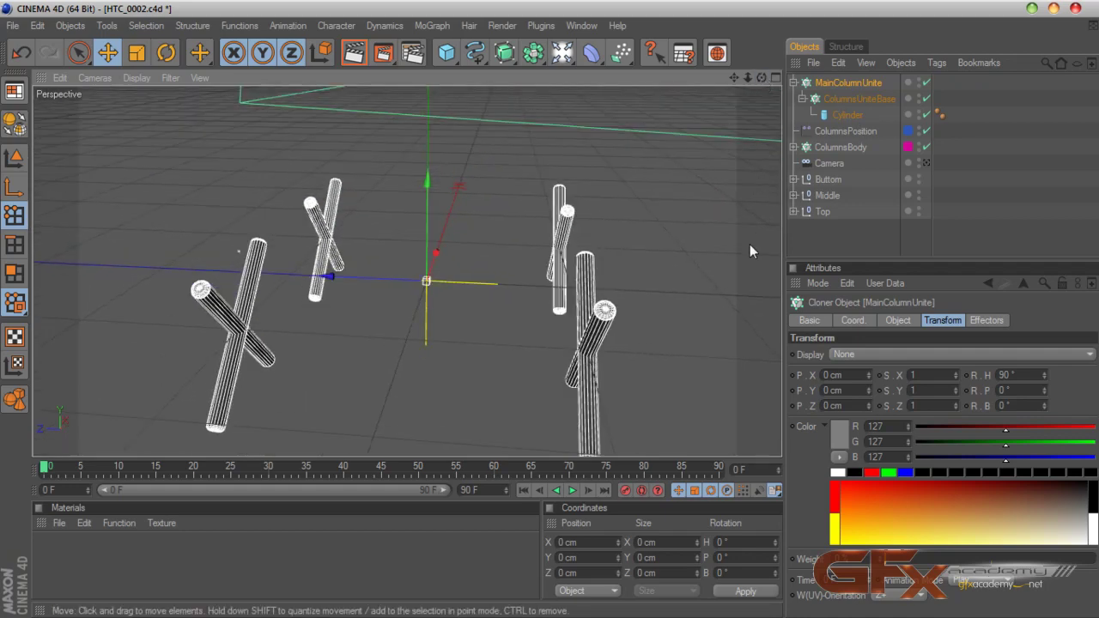
left_click(898, 320)
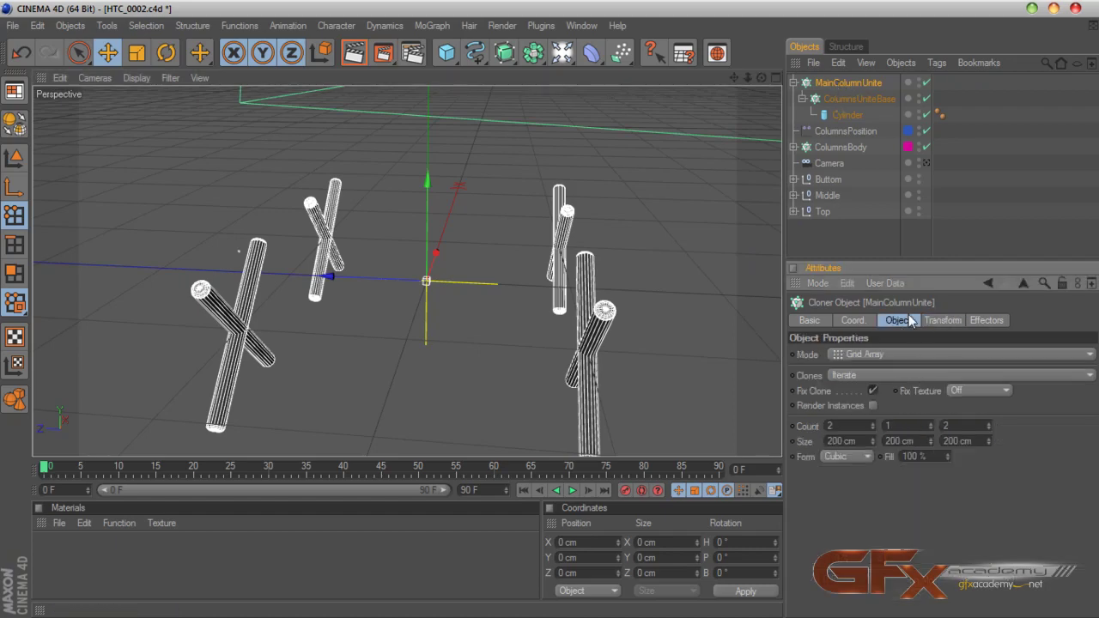
left_click(891, 354)
left_click(859, 400)
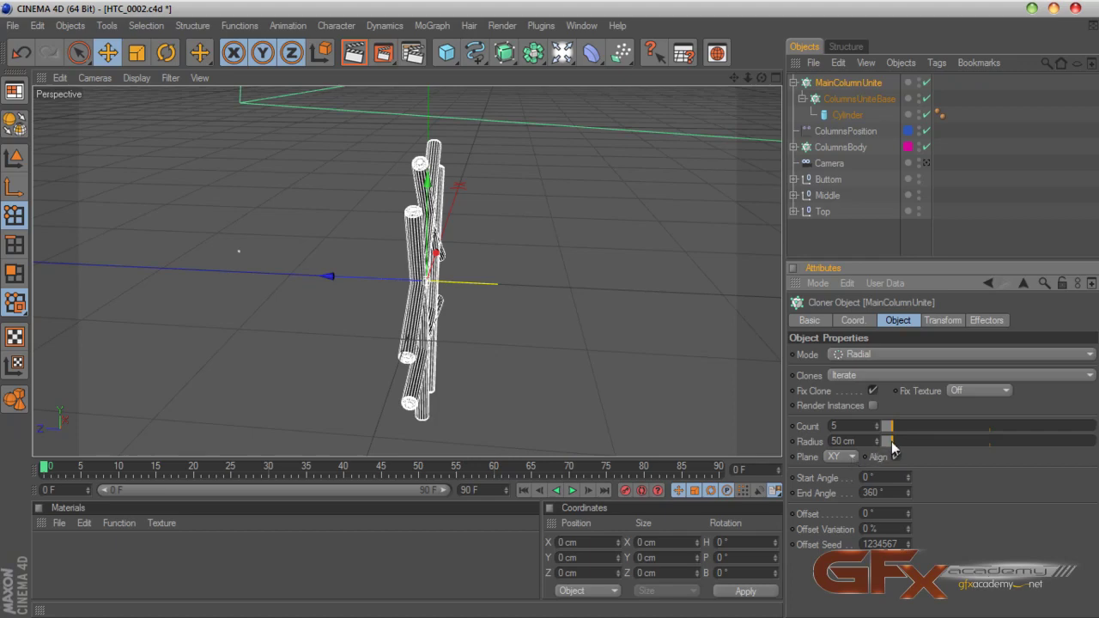
left_click(877, 429)
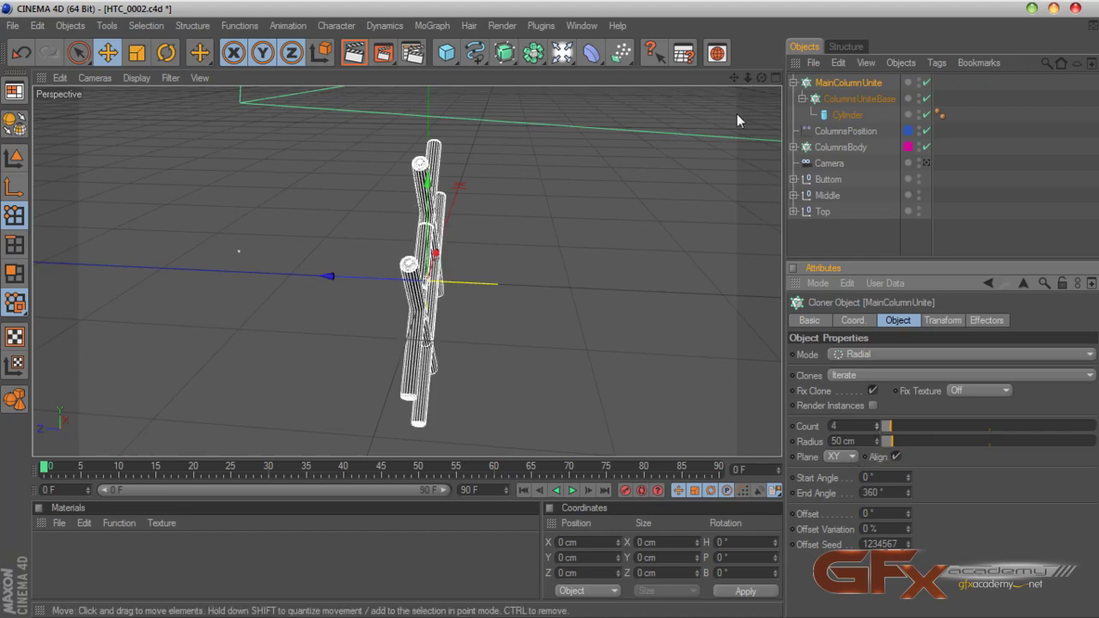
Set the plane of the MainColumnUnite radial cloner to XZ
left_click_drag(762, 78, 762, 79)
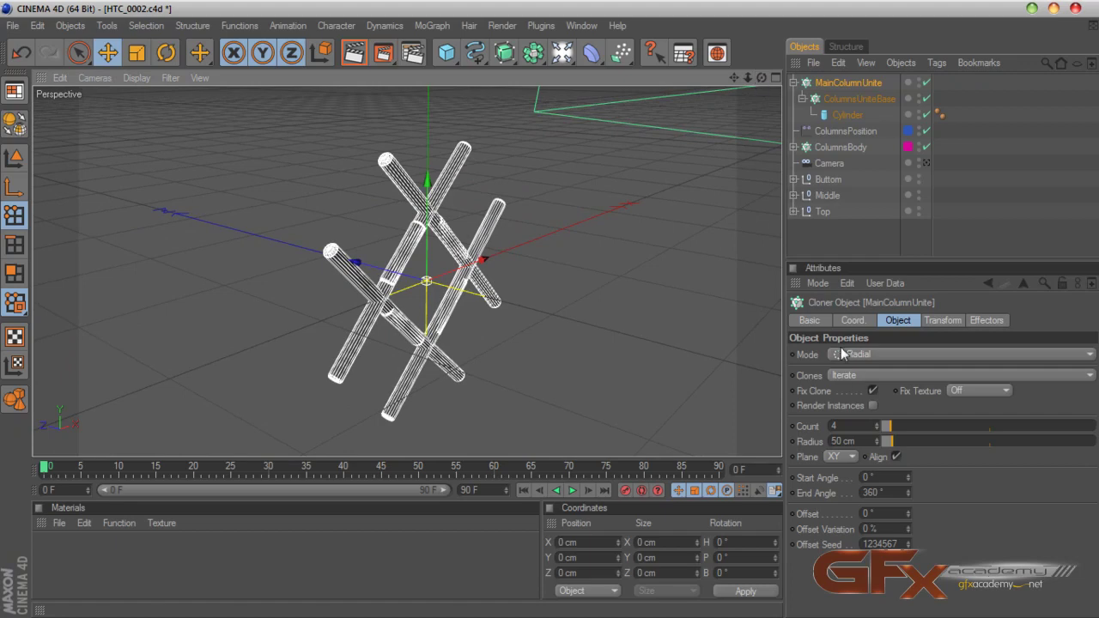
left_click(854, 456)
left_click(849, 488)
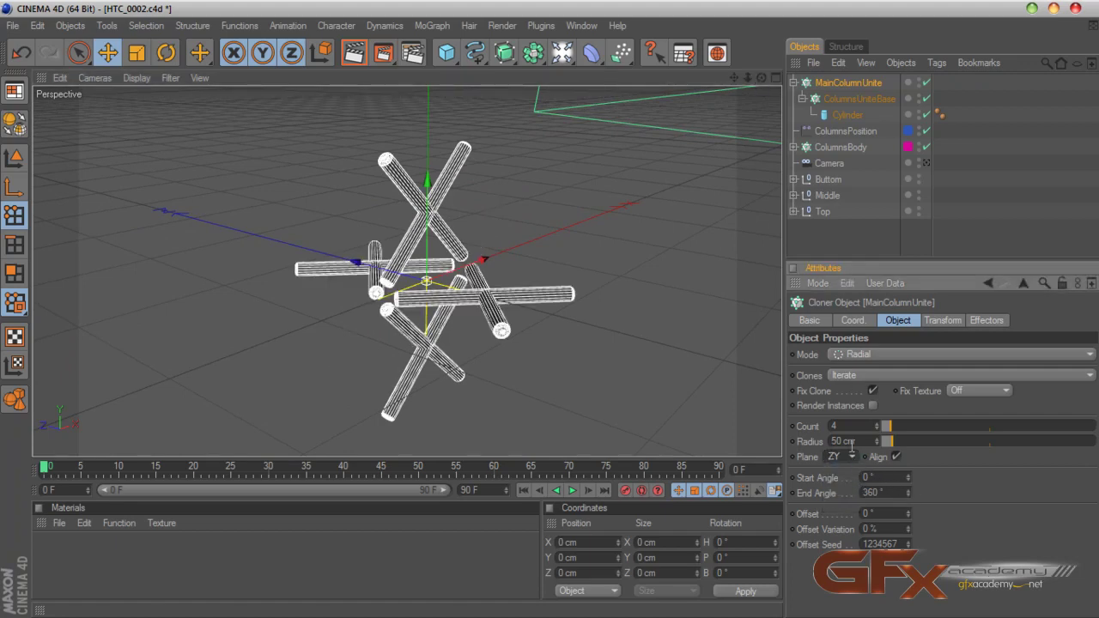
left_click(839, 457)
left_click(844, 504)
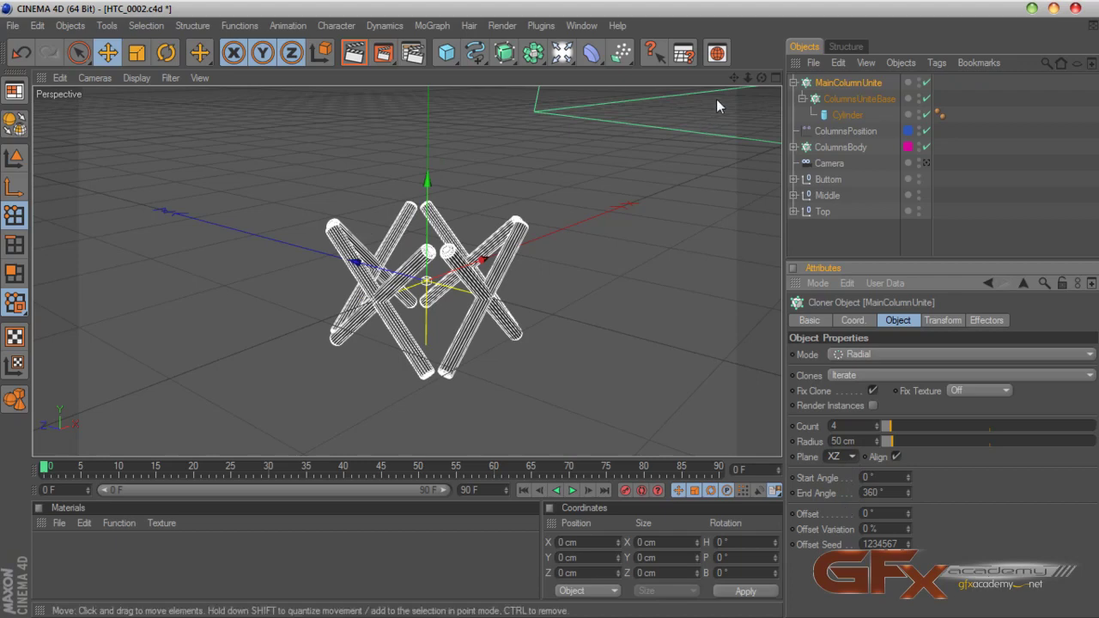
Expand the ColumnsBody hierarchy down to the Columne object and select its Spline
mouse_move(762, 78)
left_mouse_down()
mouse_move(730, 86)
mouse_move(762, 120)
mouse_move(755, 69)
left_mouse_up()
left_click_drag(687, 102, 673, 127)
left_click_drag(761, 78, 792, 79)
left_click_drag(646, 134, 752, 114)
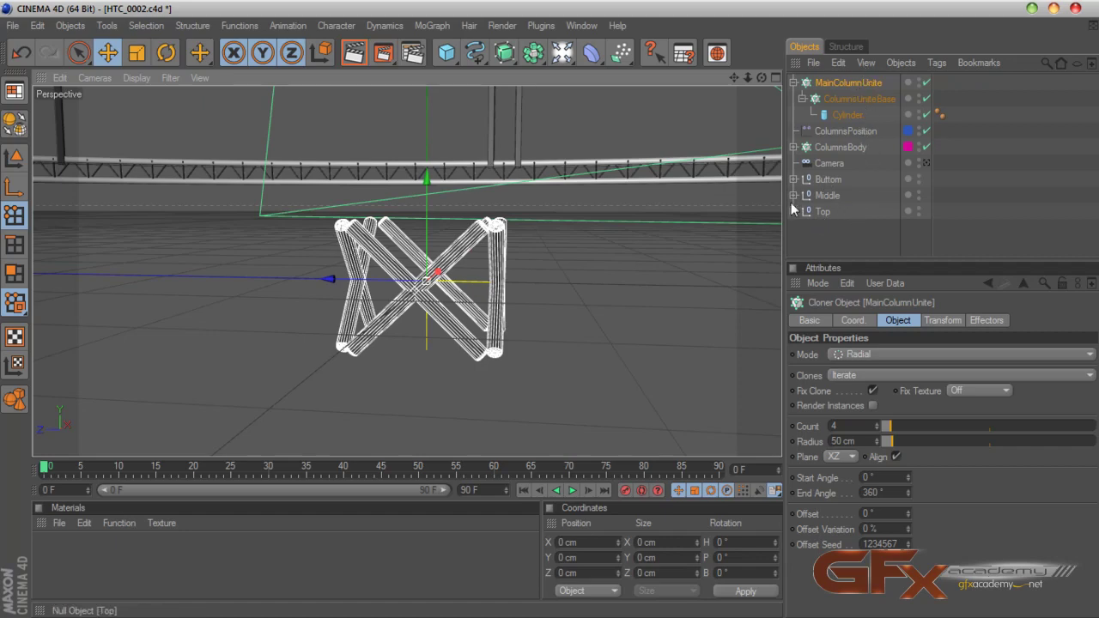
left_click(794, 147)
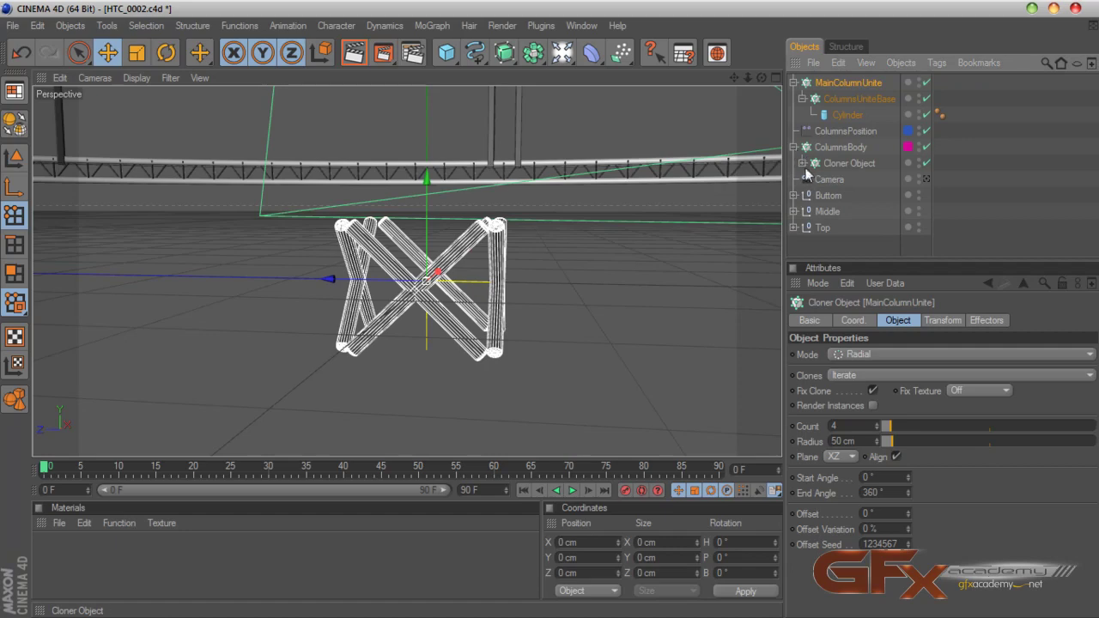
left_click(803, 163)
left_click(811, 179)
left_click(850, 211)
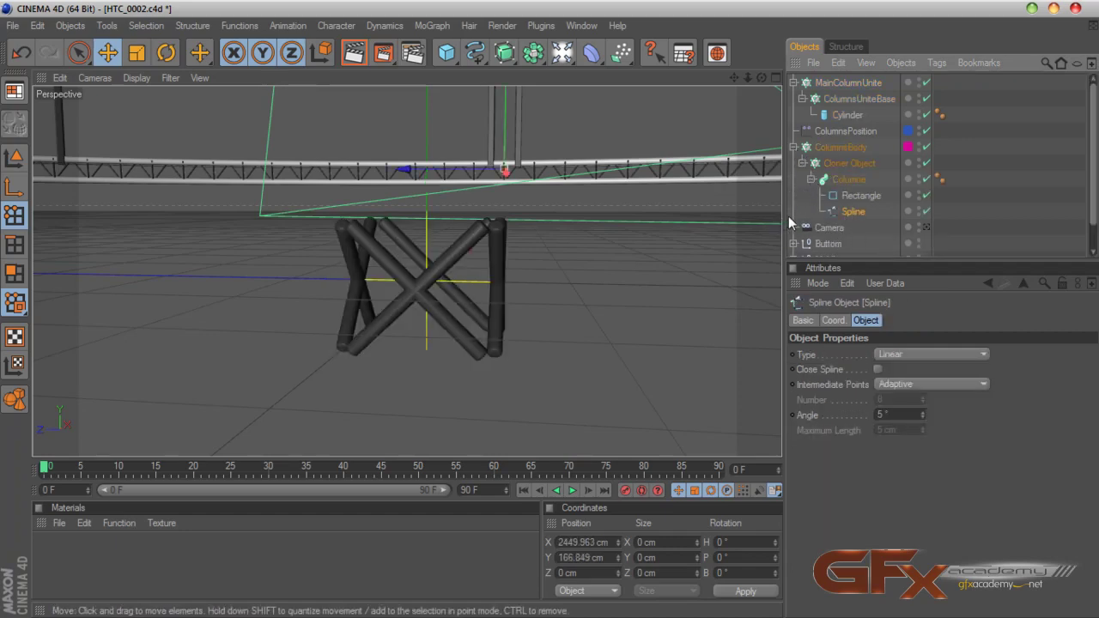
Examine the column that follows the selected spline and how its posts meet the circular truss rings
key("h")
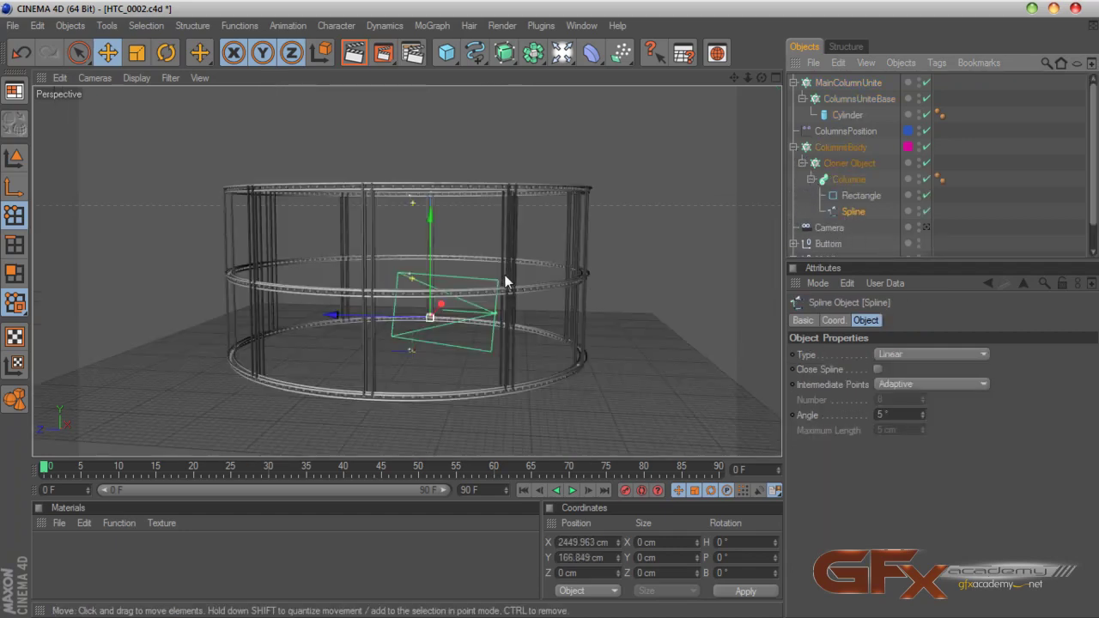
scroll(498, 292, "up", 3)
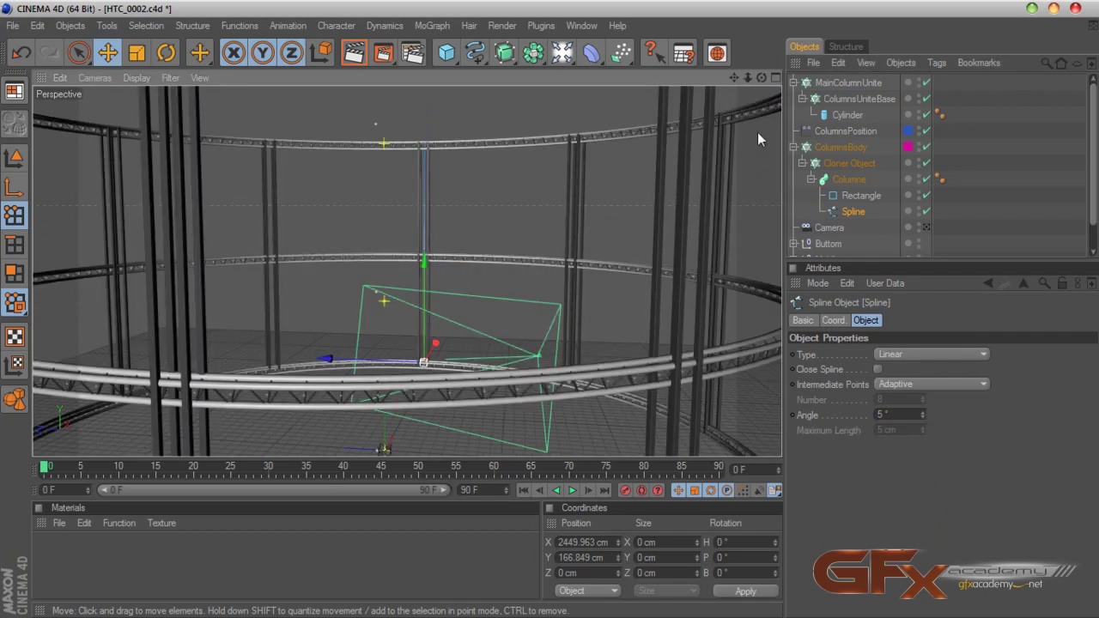
left_click_drag(767, 77, 587, 187)
scroll(588, 186, "up", 2)
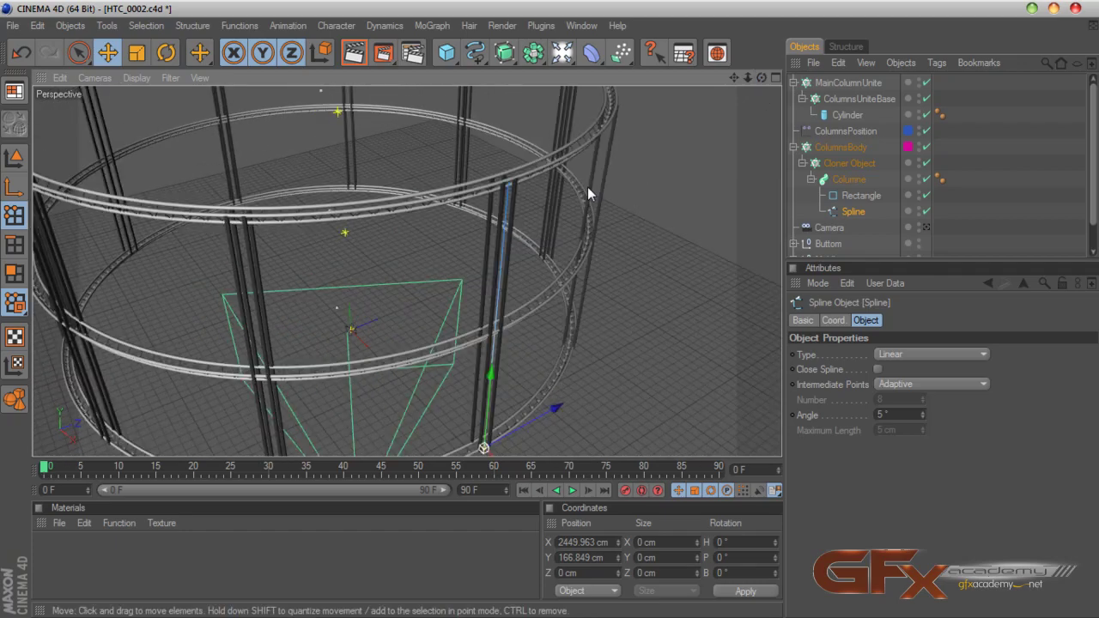
left_click_drag(733, 78, 631, 16)
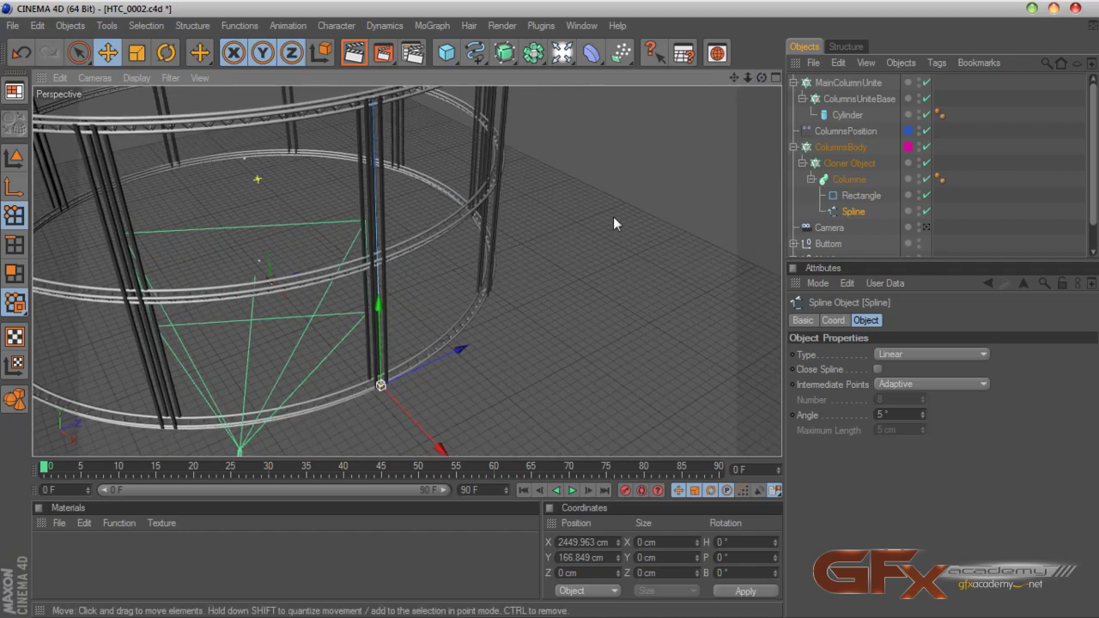
scroll(614, 218, "up", 4)
scroll(615, 217, "up", 3)
scroll(618, 217, "down", 3)
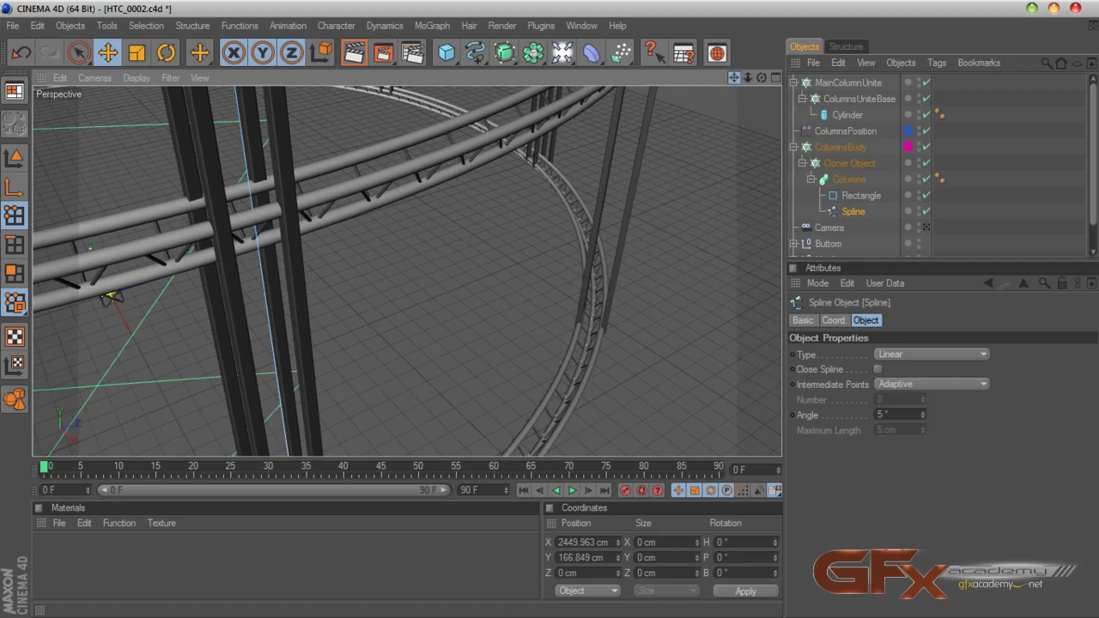
left_click_drag(735, 79, 831, 161)
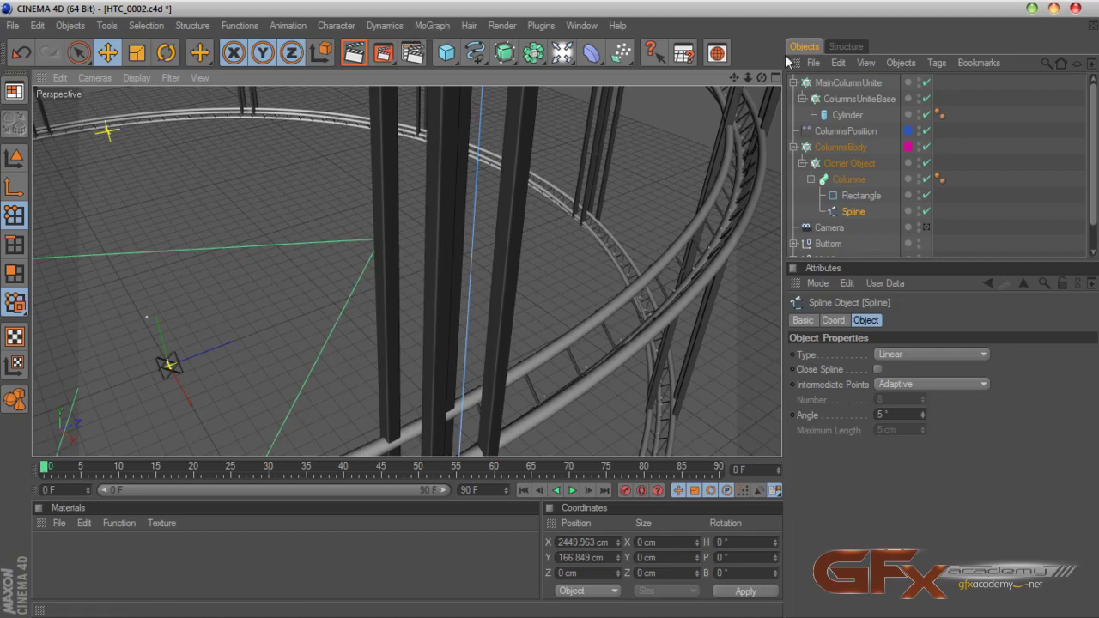
Nest MainColumnUnite inside a new Cloner Object and rename the cloner as CUnite
left_click(833, 82)
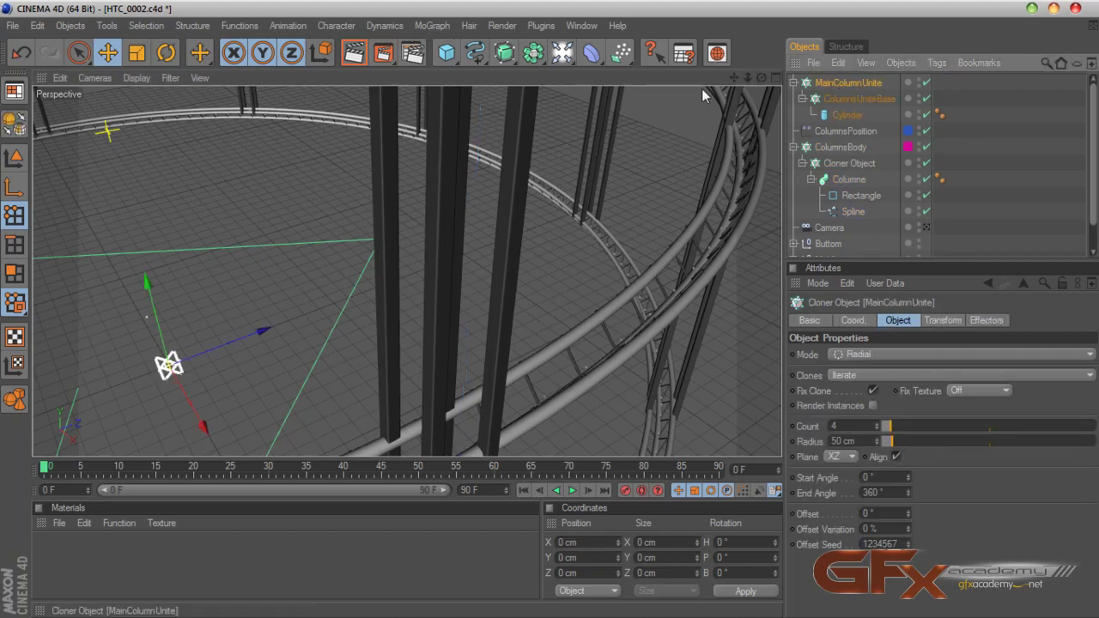
left_click(432, 25)
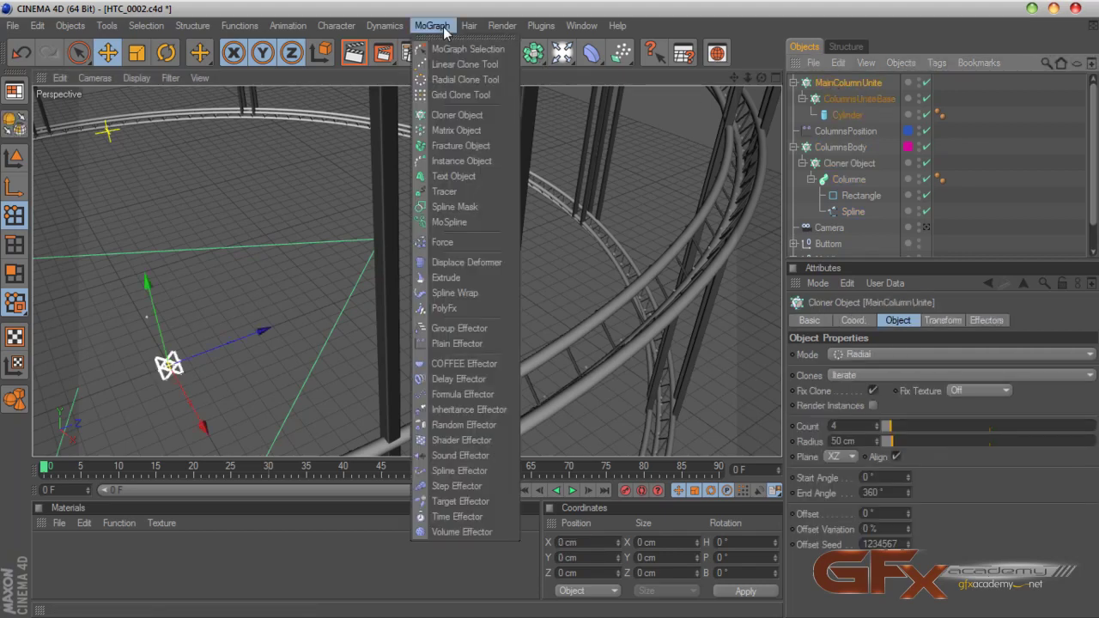
left_click(456, 115)
double_click(840, 83)
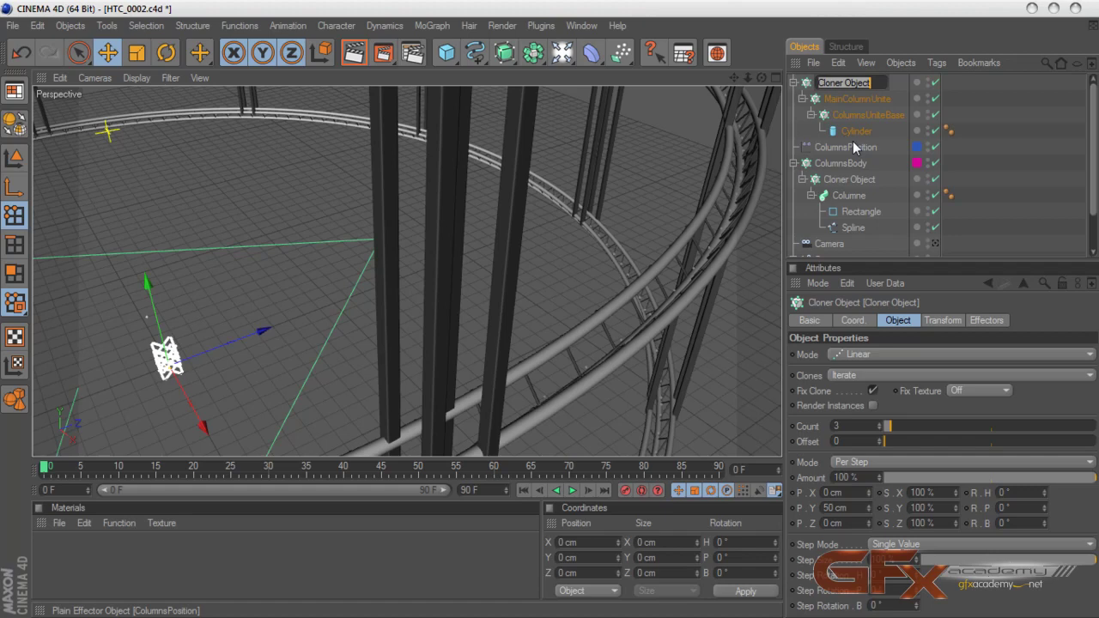
type("CUnite")
key("Return")
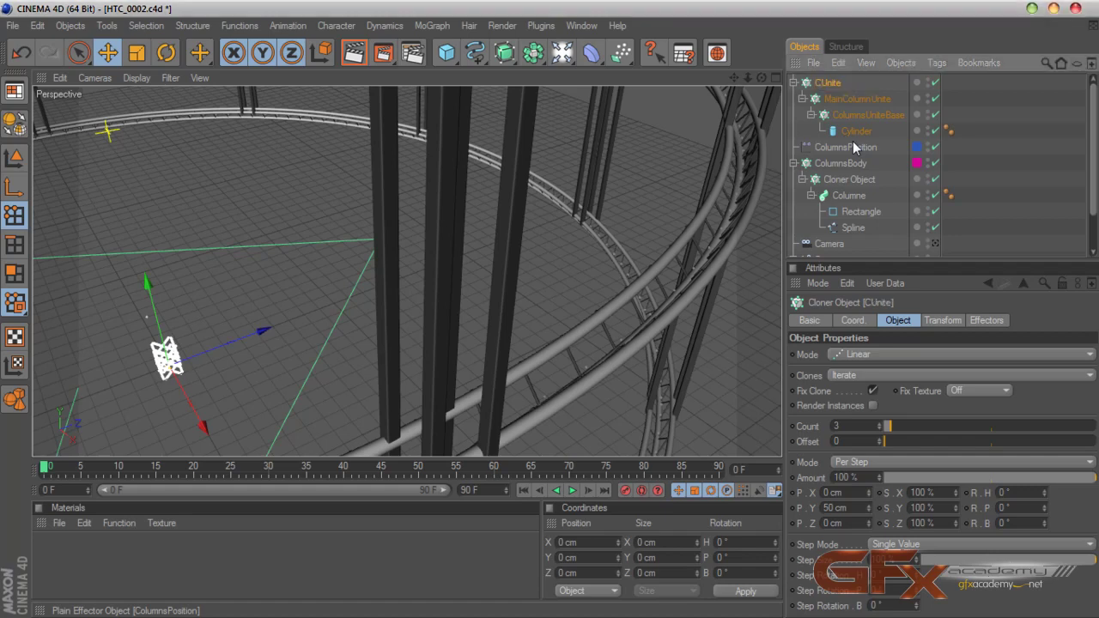
Switch the CUnite cloner to Object mode and assign the column's Spline as its target object
left_click(869, 366)
left_click(868, 370)
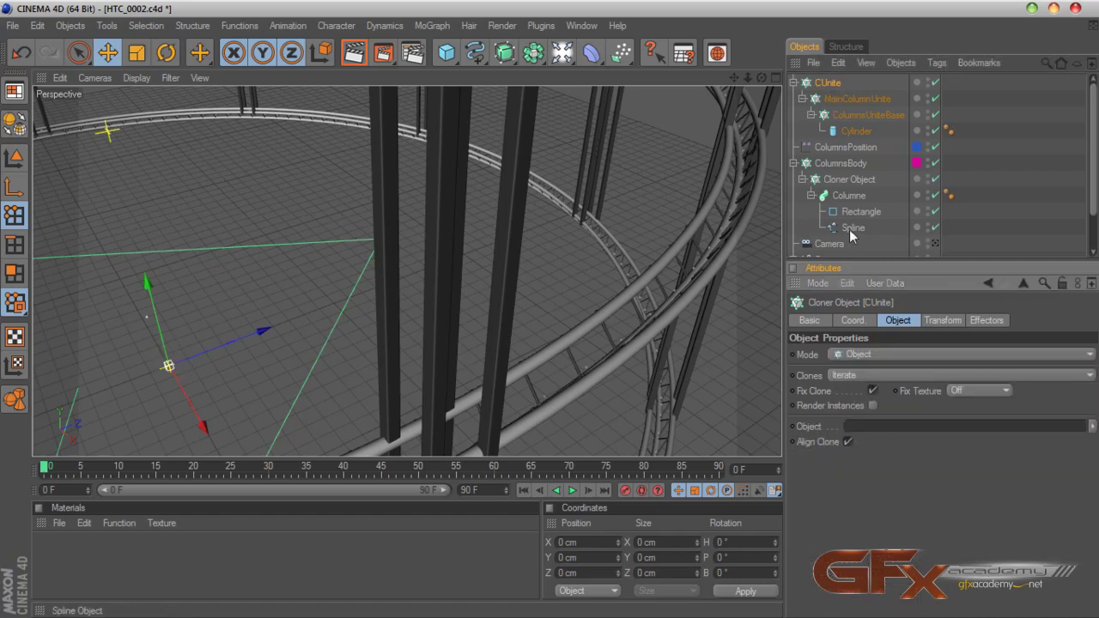
left_click_drag(849, 229, 863, 426)
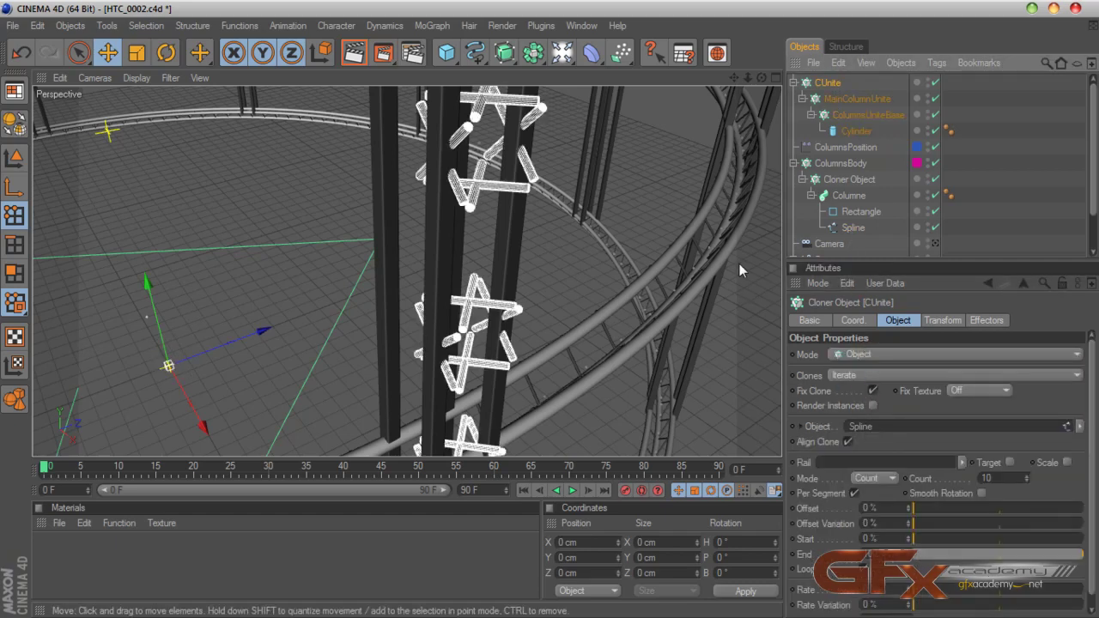
Set the pitch rotation (R.P) in the CUnite clone transform to 90°
left_click_drag(762, 79, 840, 82)
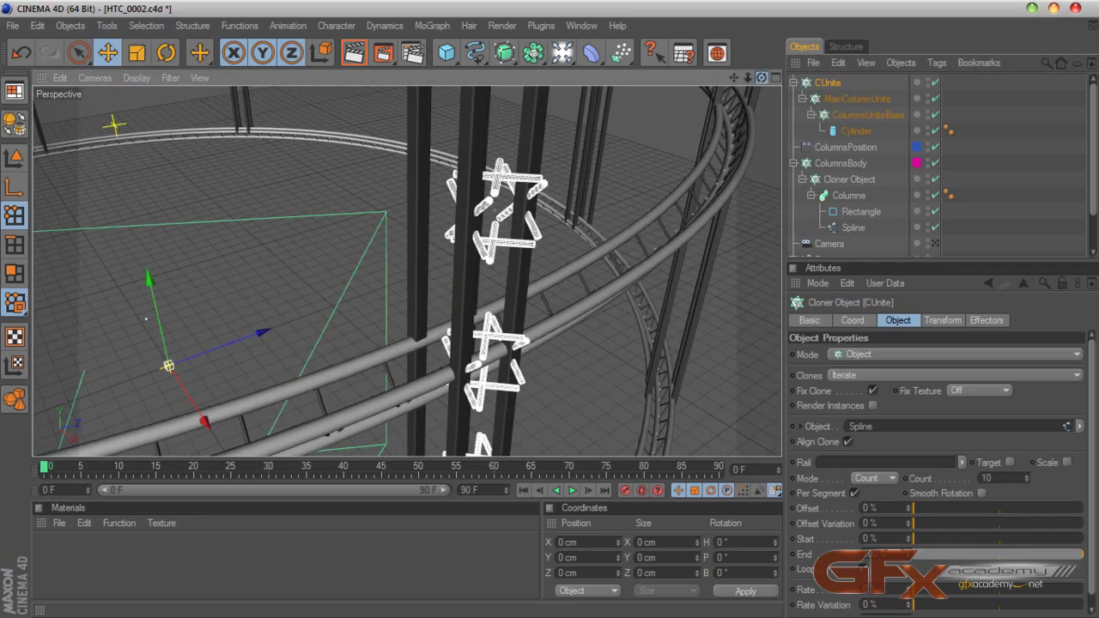
left_click_drag(627, 91, 614, 92)
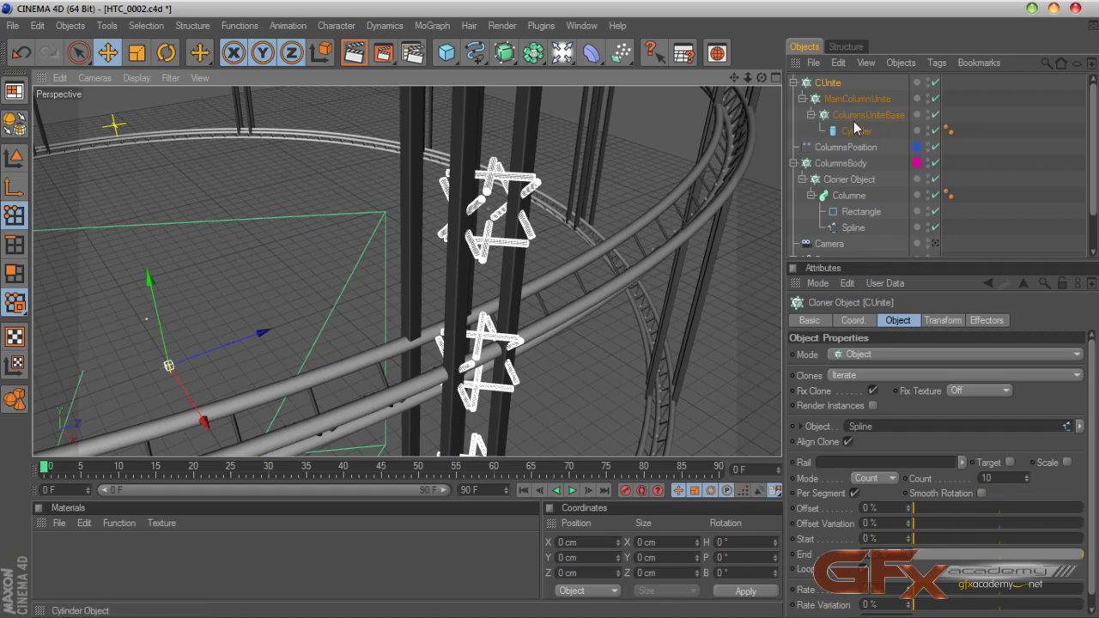
left_click(942, 319)
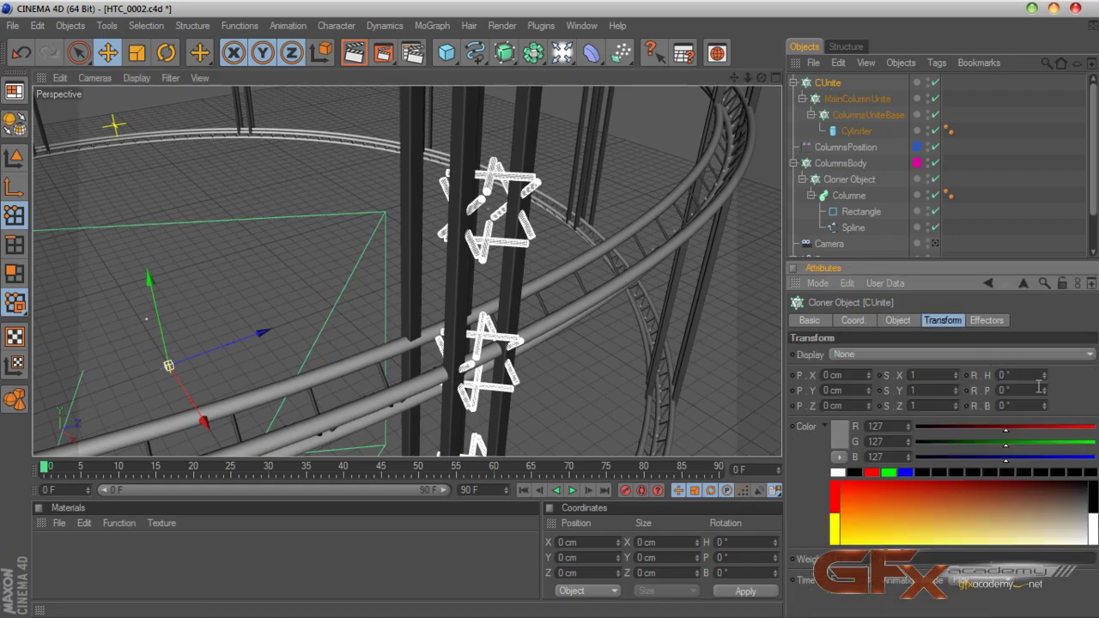
left_click_drag(1045, 394, 1045, 387)
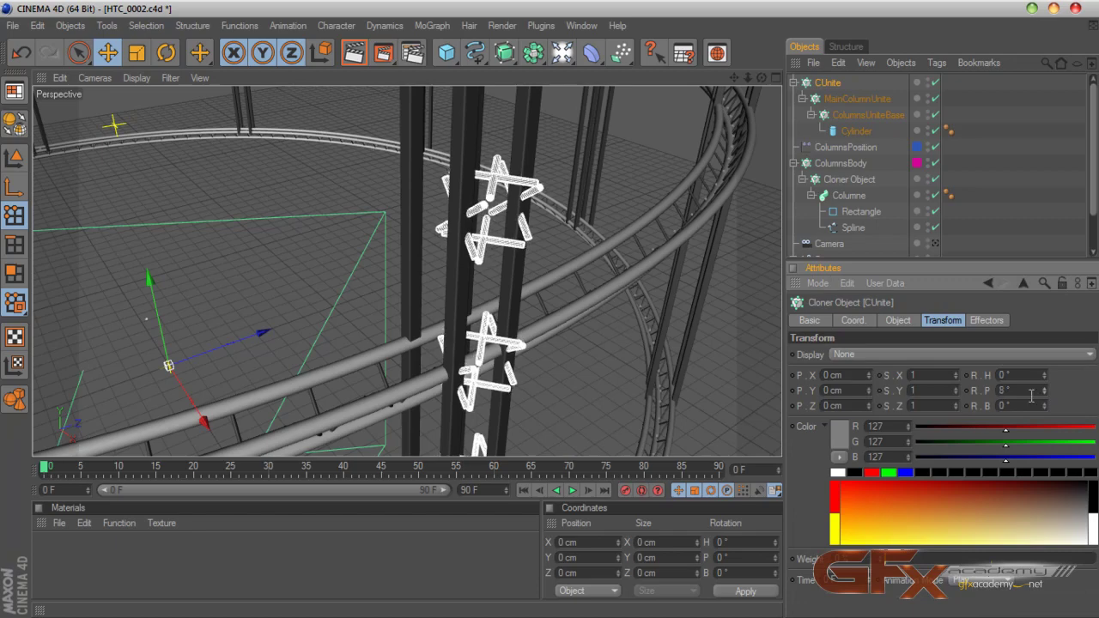
double_click(1000, 391)
type("90")
key("Return")
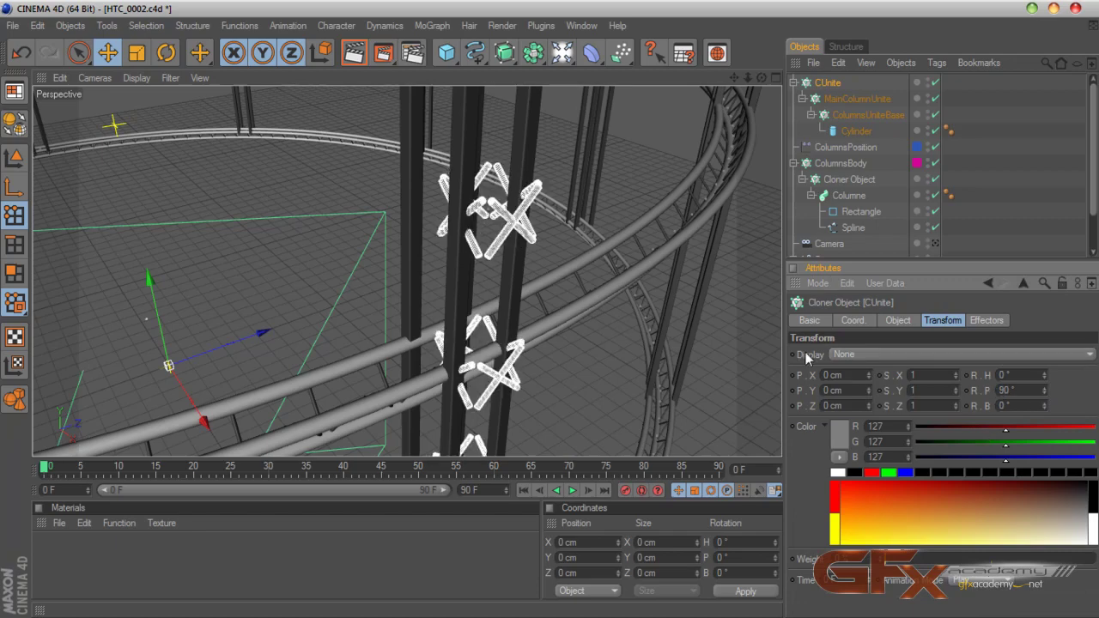
Add a Plain Effector to the CUnite cloner, show its parameters and rename it as CUnite Pos
mouse_move(762, 78)
left_mouse_down()
mouse_move(735, 79)
mouse_move(772, 92)
left_mouse_up()
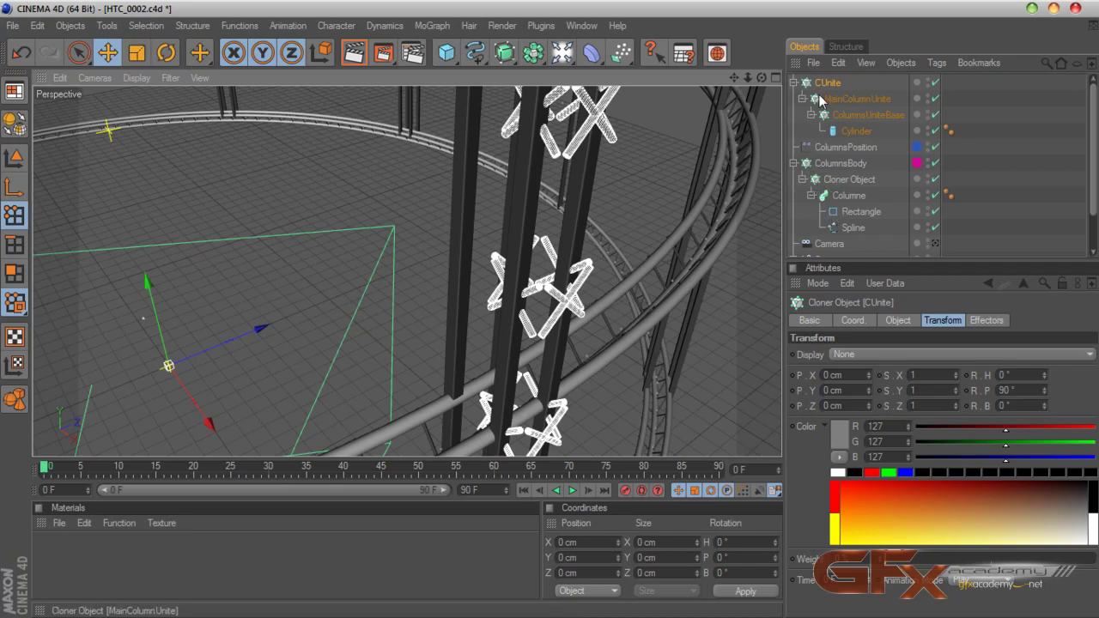
left_click(432, 25)
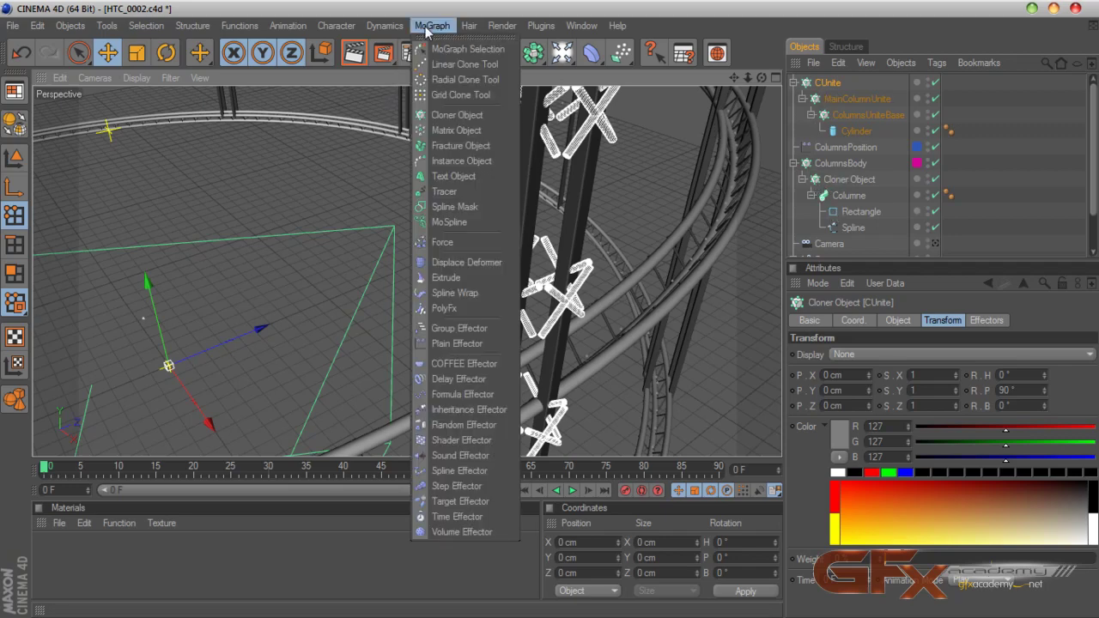
left_click(455, 344)
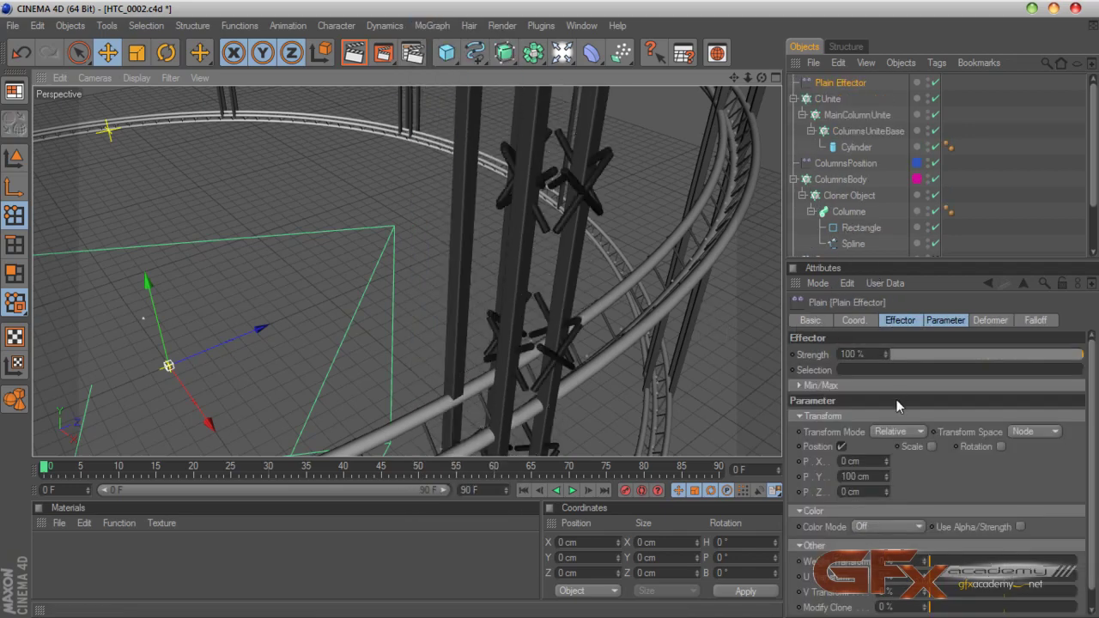
left_click(902, 320)
left_click(948, 321)
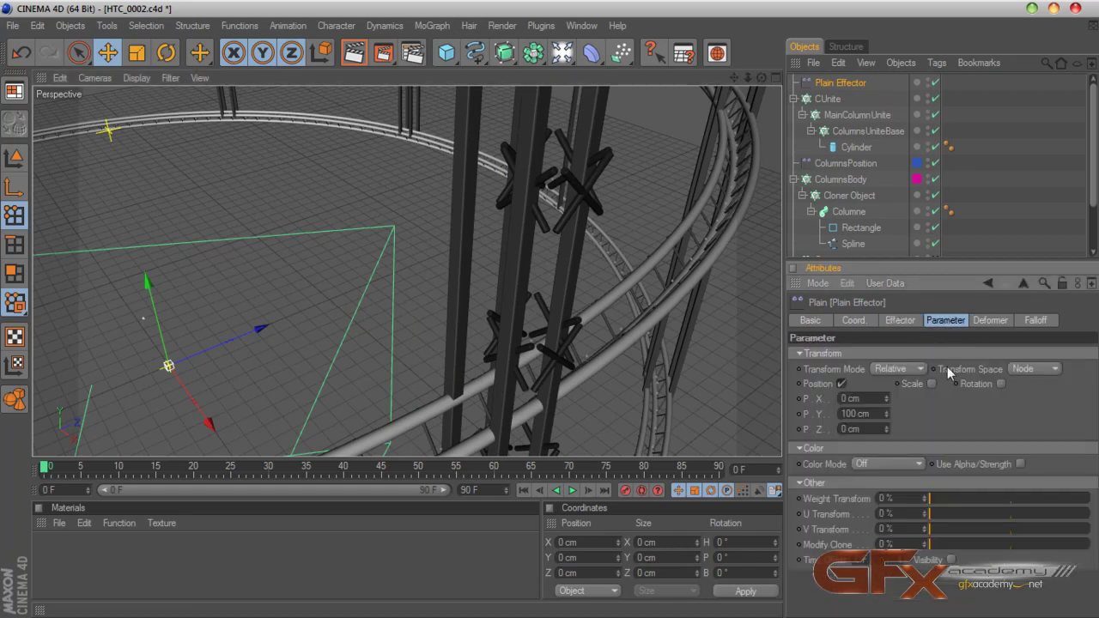
double_click(842, 83)
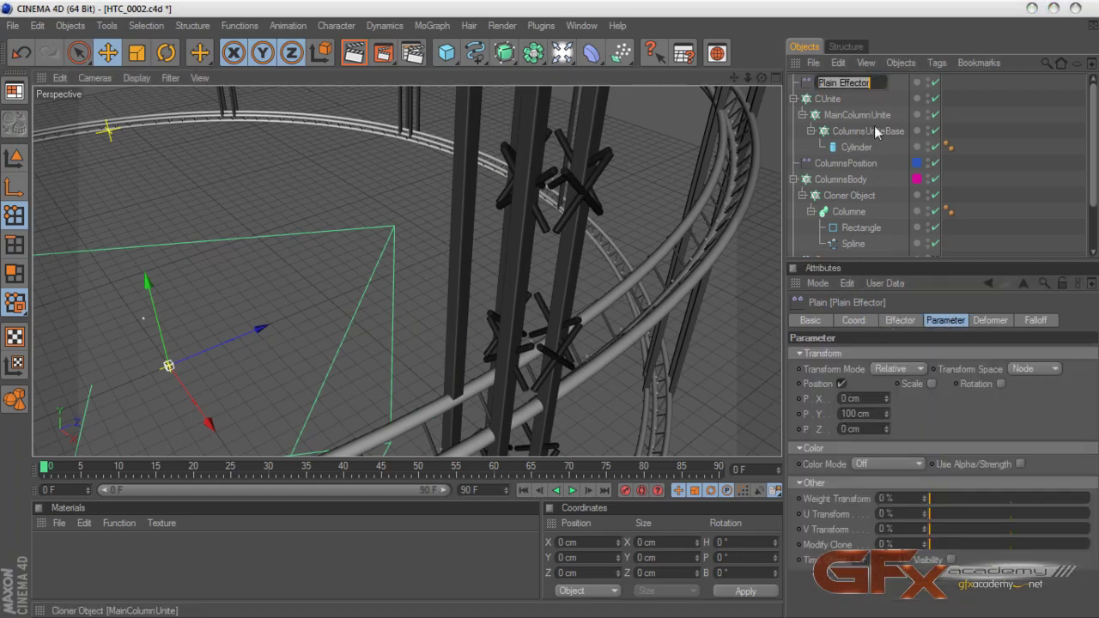
type("CU")
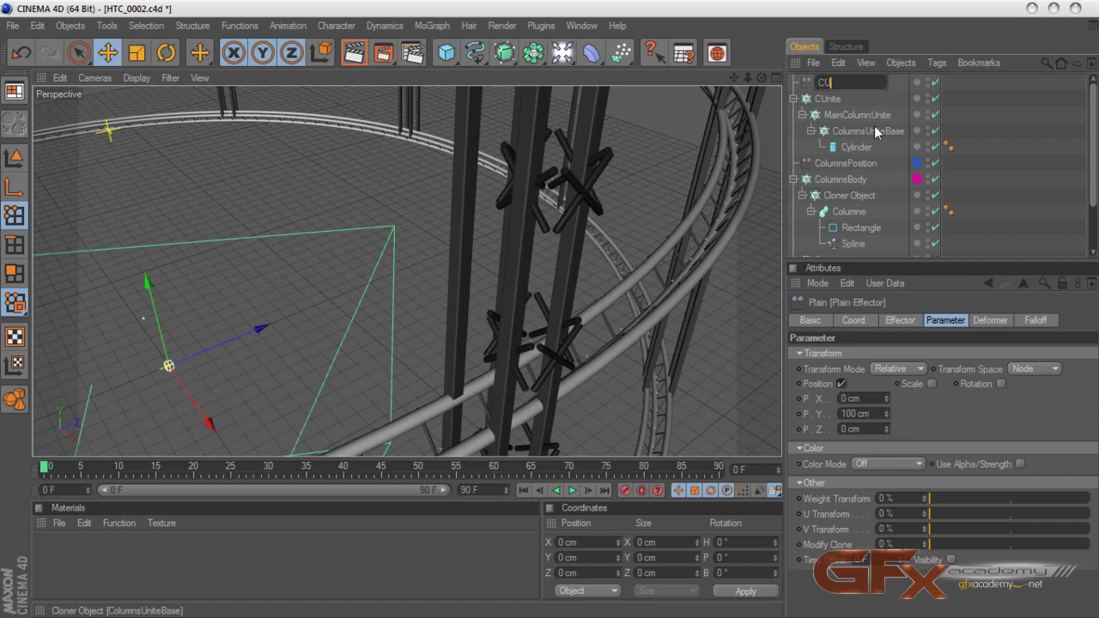
type("nite Pos")
key("Return")
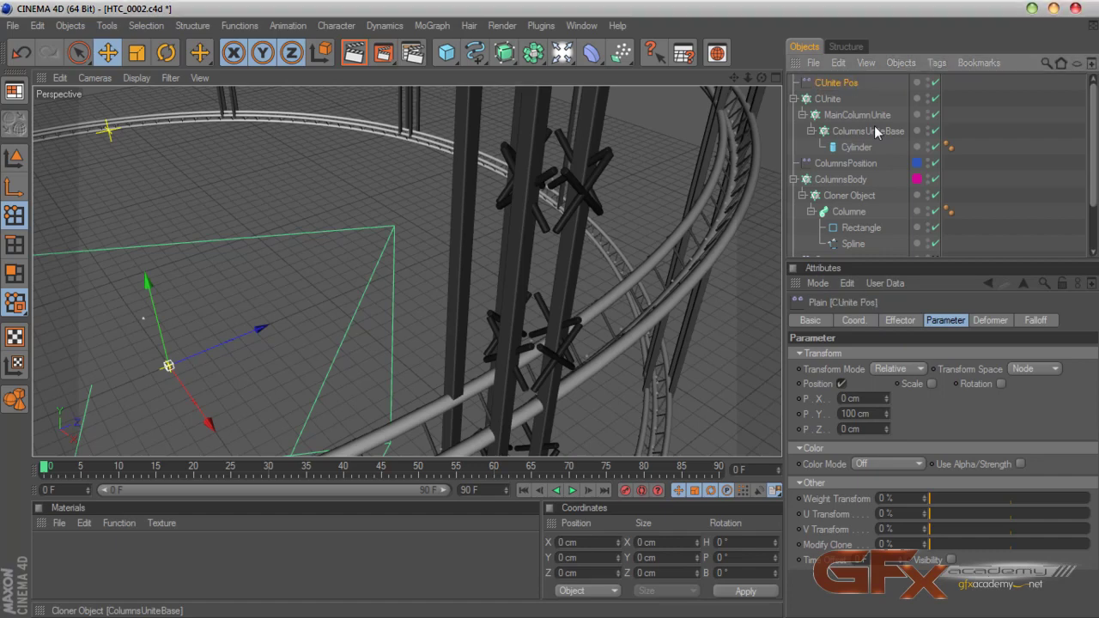
Set the P.Y position offset of the CUnite Pos effector to 0 cm
left_click(868, 413)
type("0")
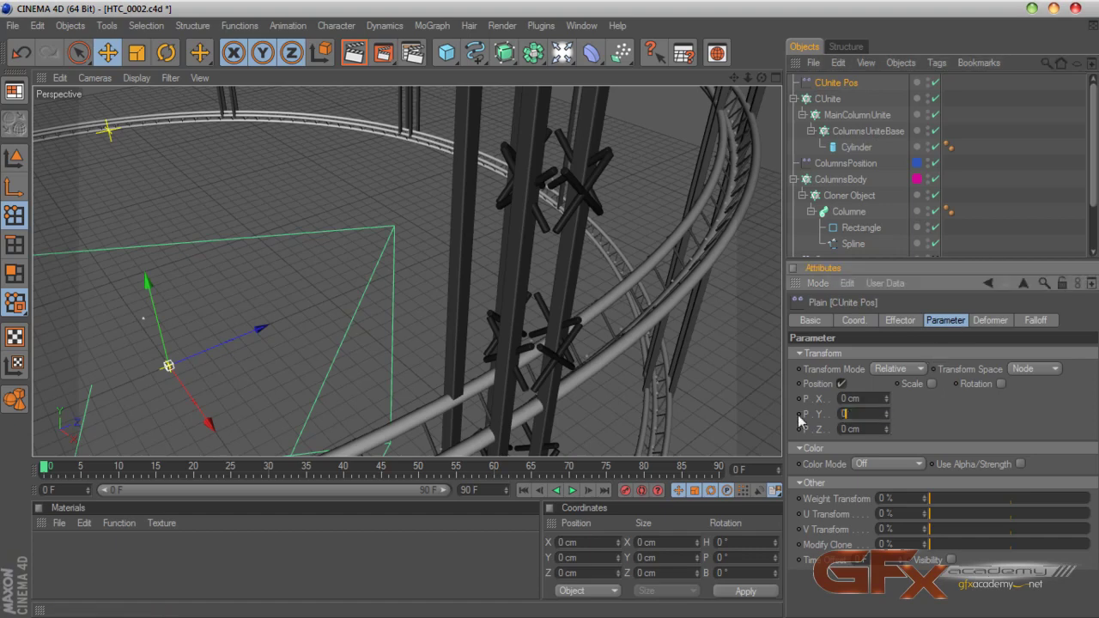
key("Return")
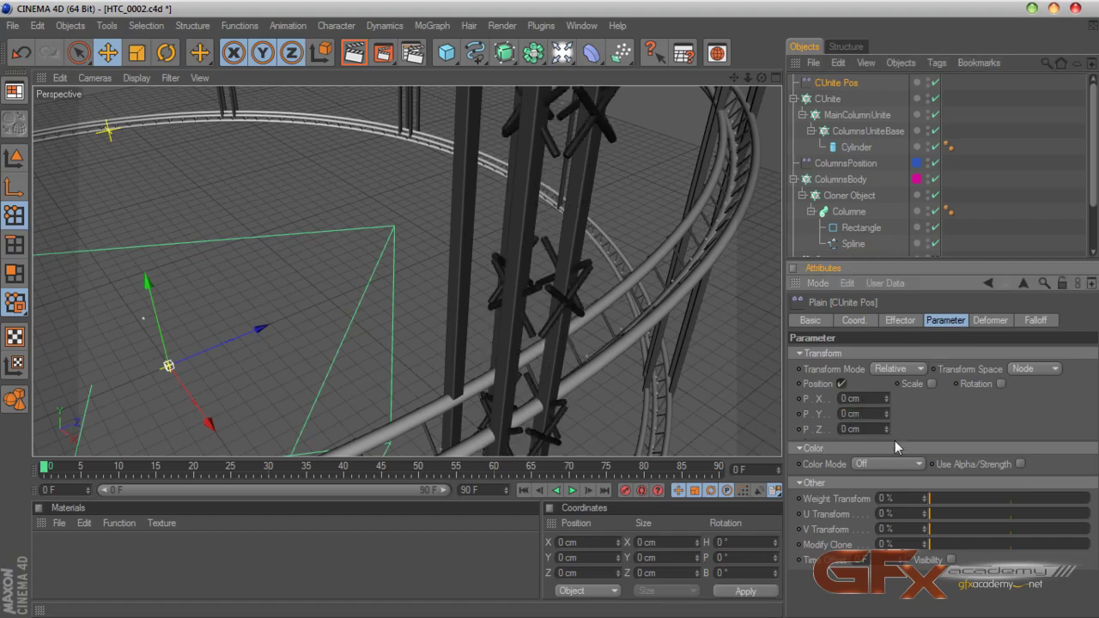
Set the P.X position offset of the CUnite Pos effector to -1 cm
left_click_drag(762, 78, 766, 110)
scroll(588, 144, "down", 10)
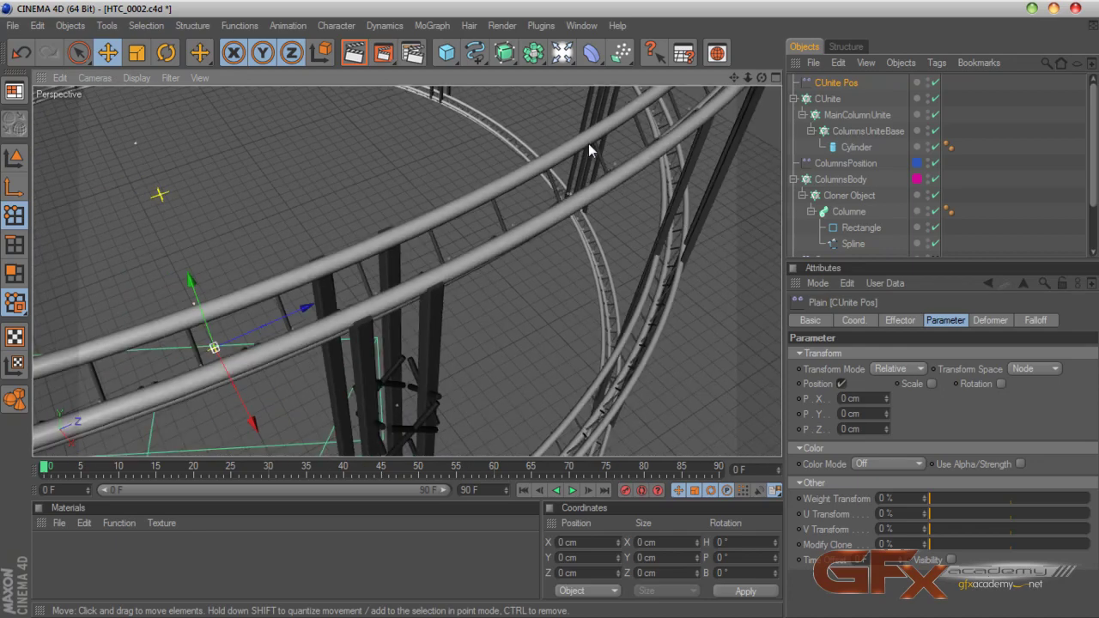
left_click_drag(735, 77, 716, 106)
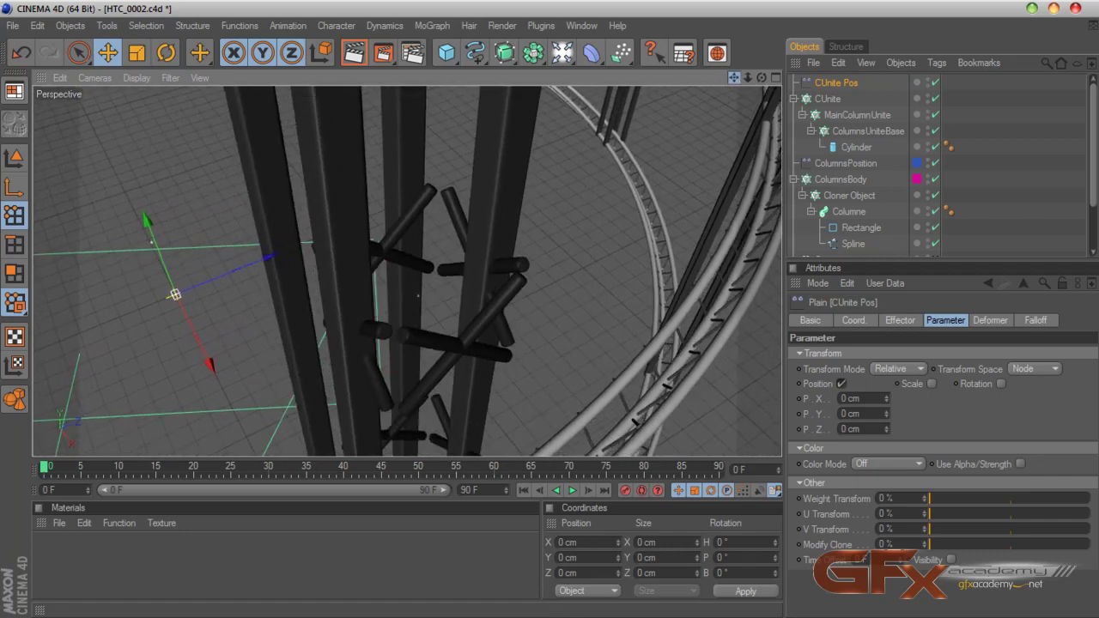
mouse_move(886, 396)
left_mouse_down()
mouse_move(886, 418)
mouse_move(887, 402)
left_mouse_up()
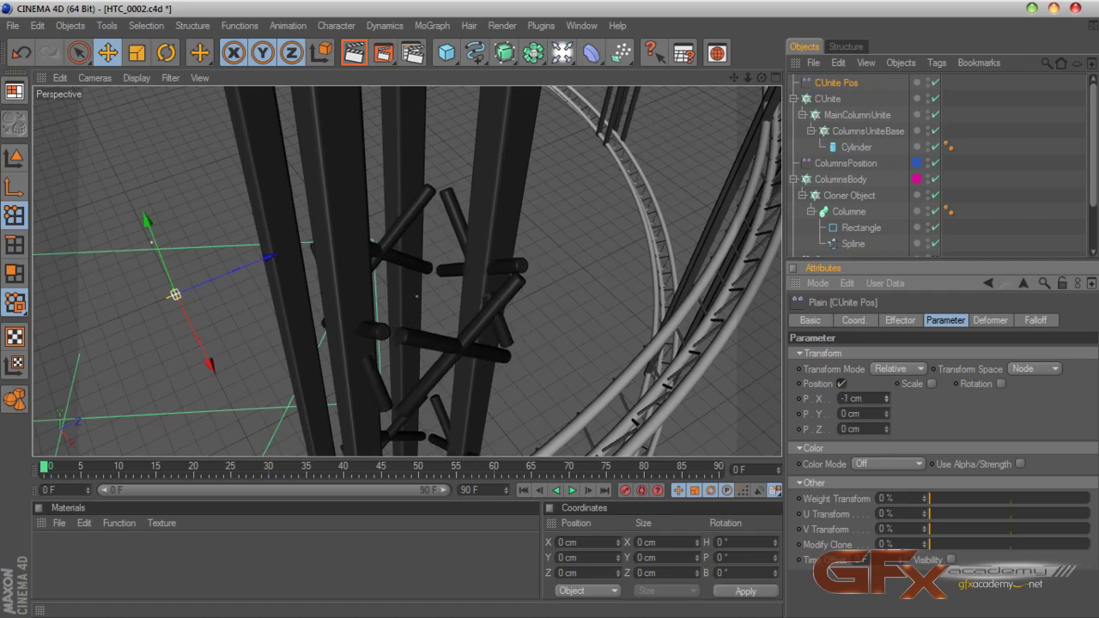
Set the radius of the MainColumnUnite radial cloner to 60 cm
left_click(838, 115)
left_click(829, 98)
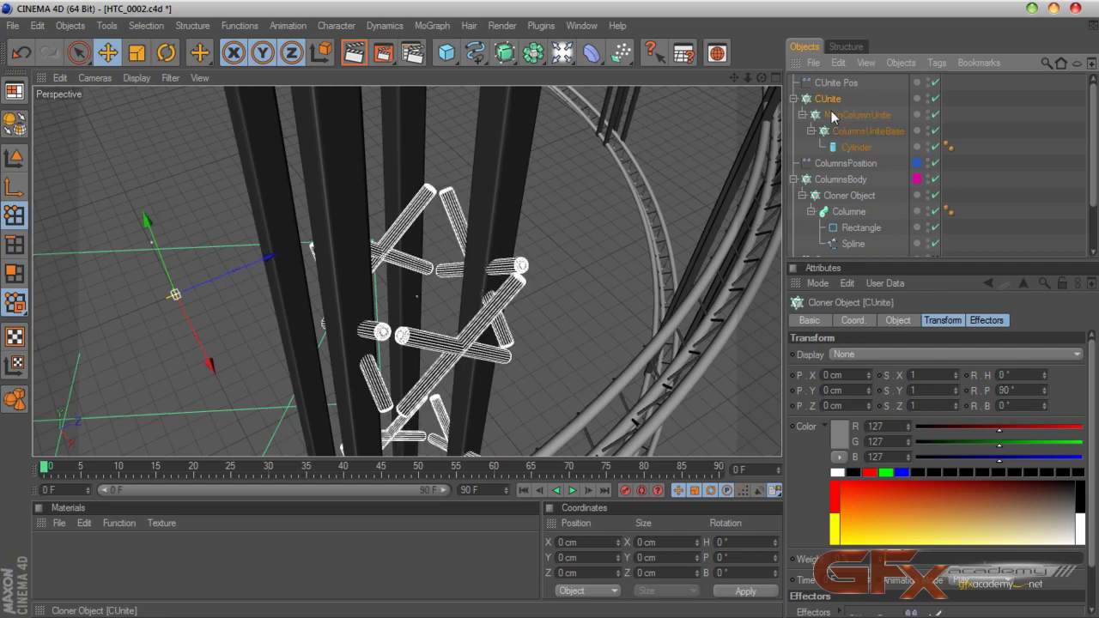
left_click(898, 320)
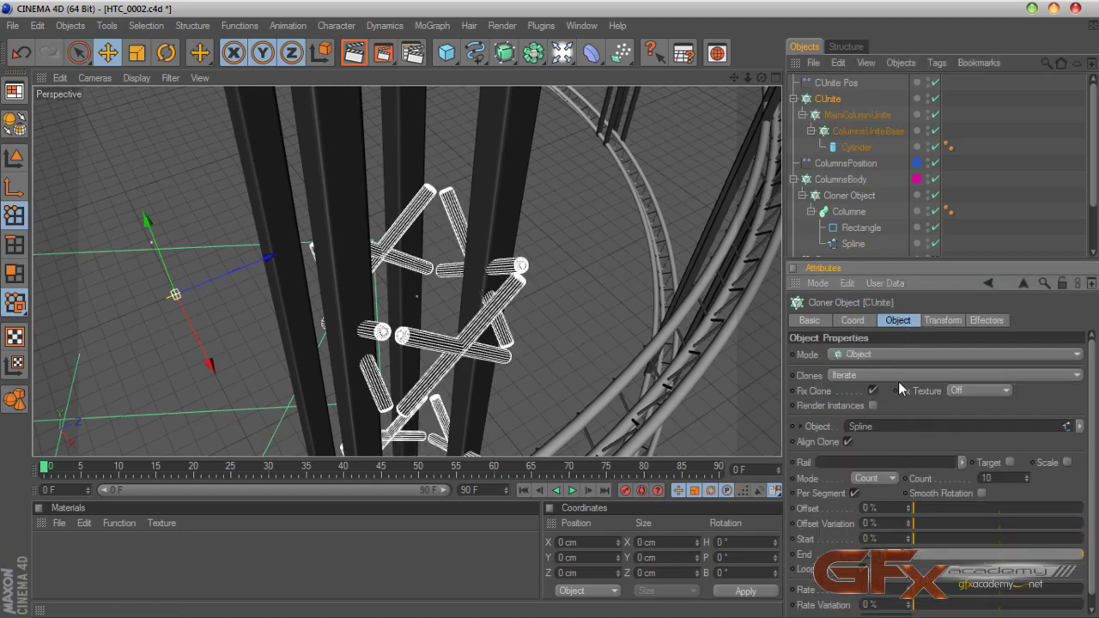
left_click(855, 115)
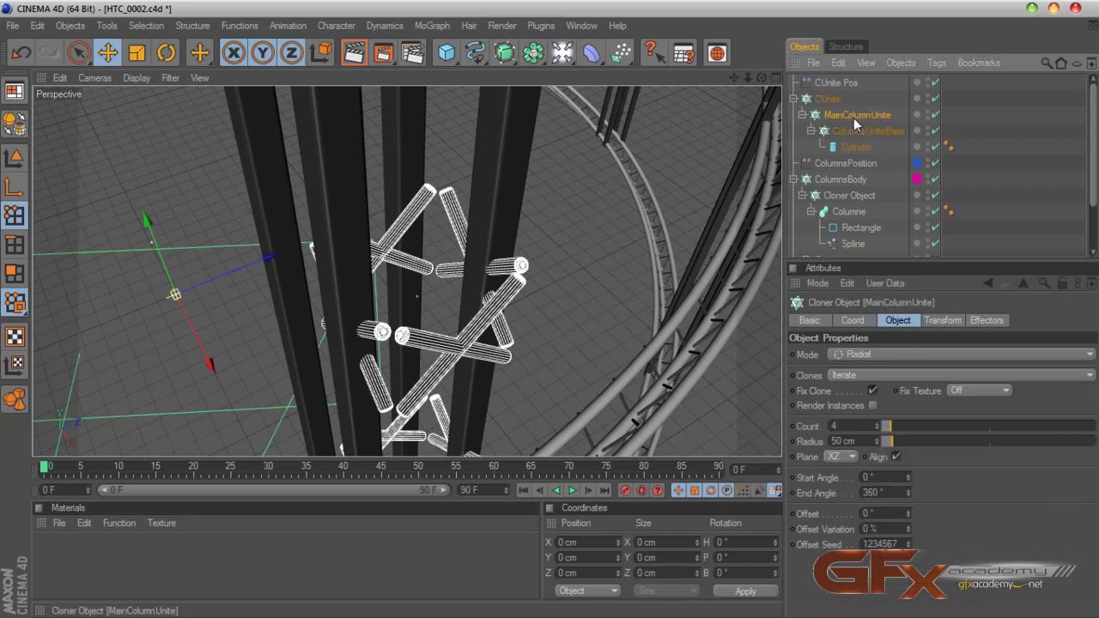
left_click(876, 441)
left_click(877, 442)
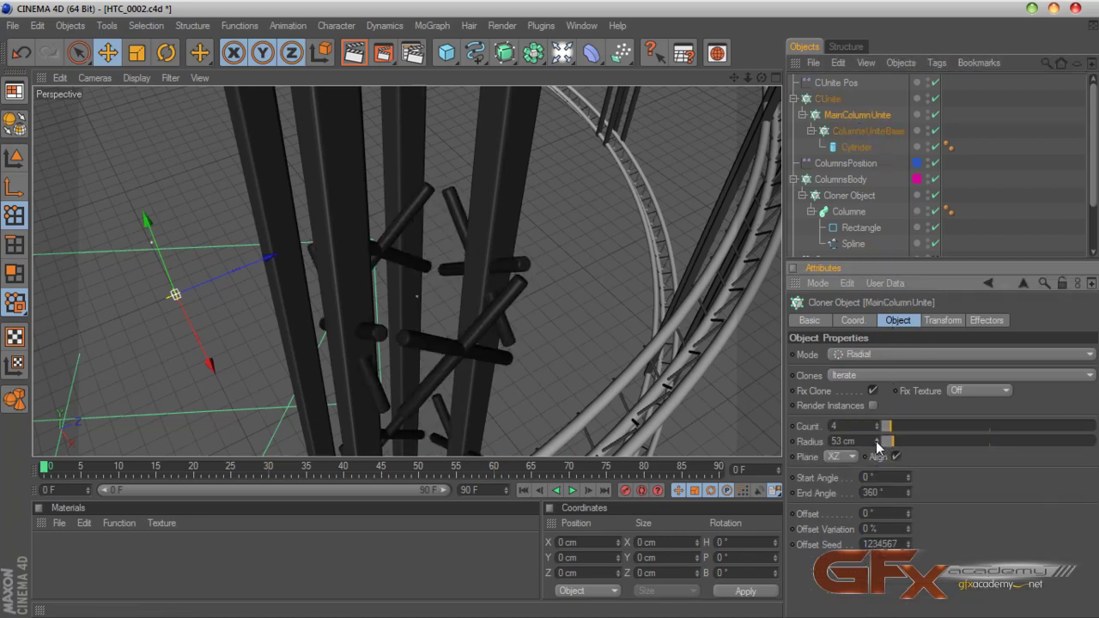
left_click(877, 442)
left_click(876, 442)
left_click(876, 439)
left_click(877, 438)
left_click(877, 439)
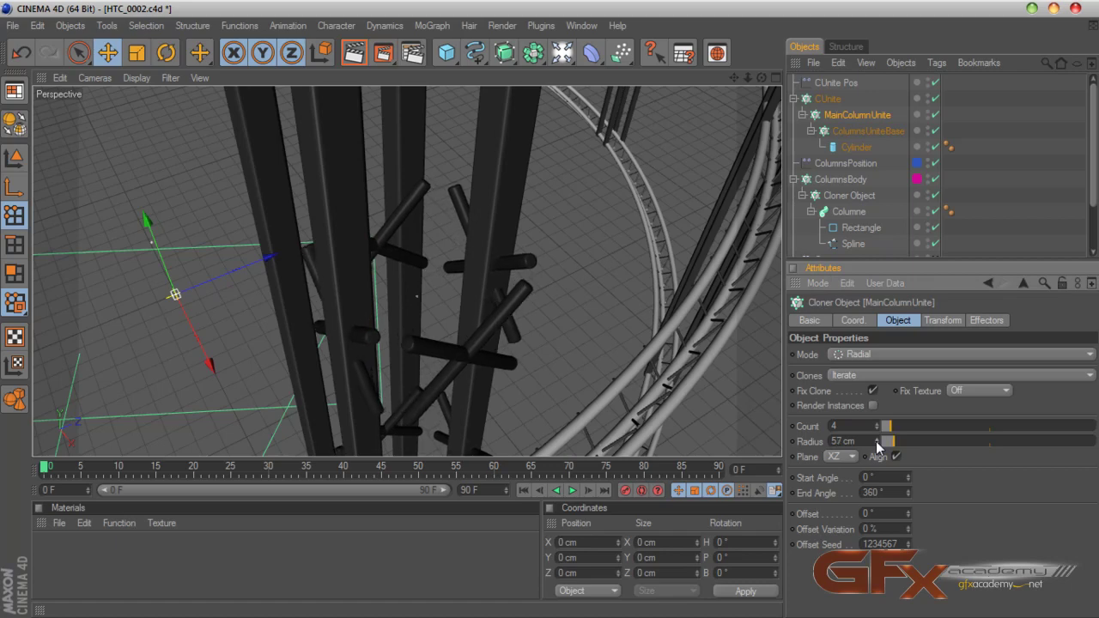
left_click(877, 439)
left_click(877, 438)
left_click(876, 439)
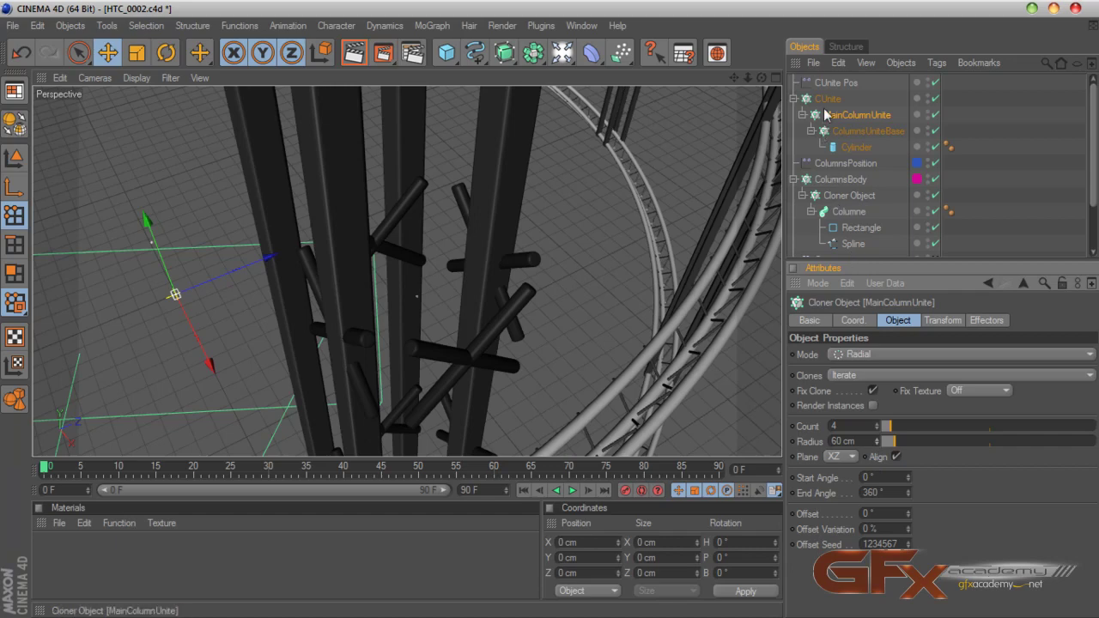
Set the P.X position offset of the CUnite Pos effector to 1 cm
left_click(836, 82)
left_click(886, 464)
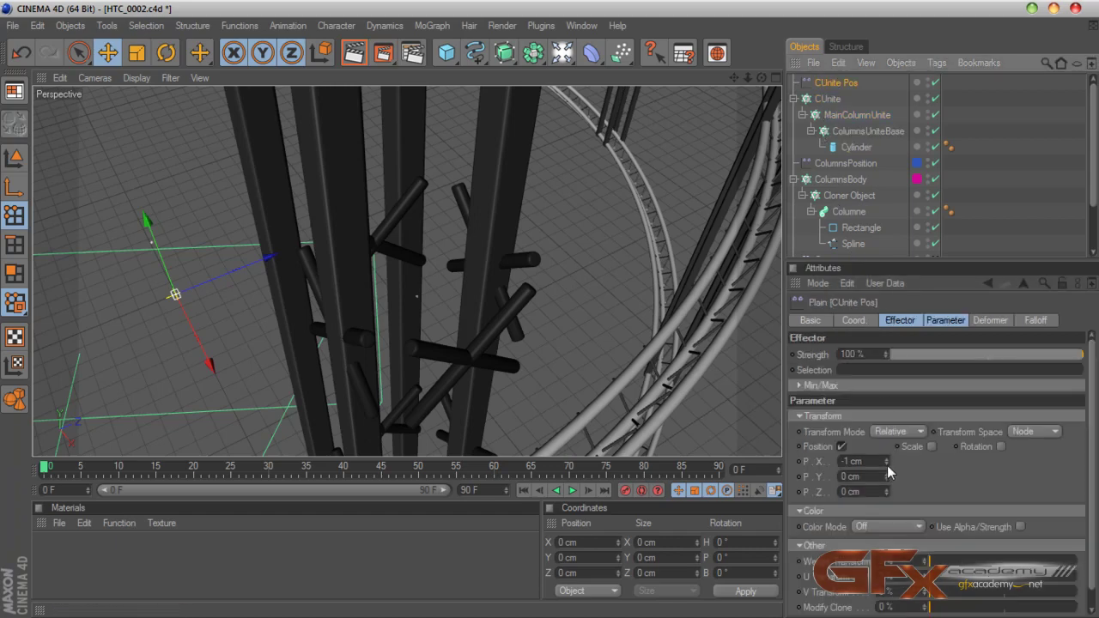
left_click(887, 461)
left_click(887, 461)
left_click(887, 461)
left_click(887, 461)
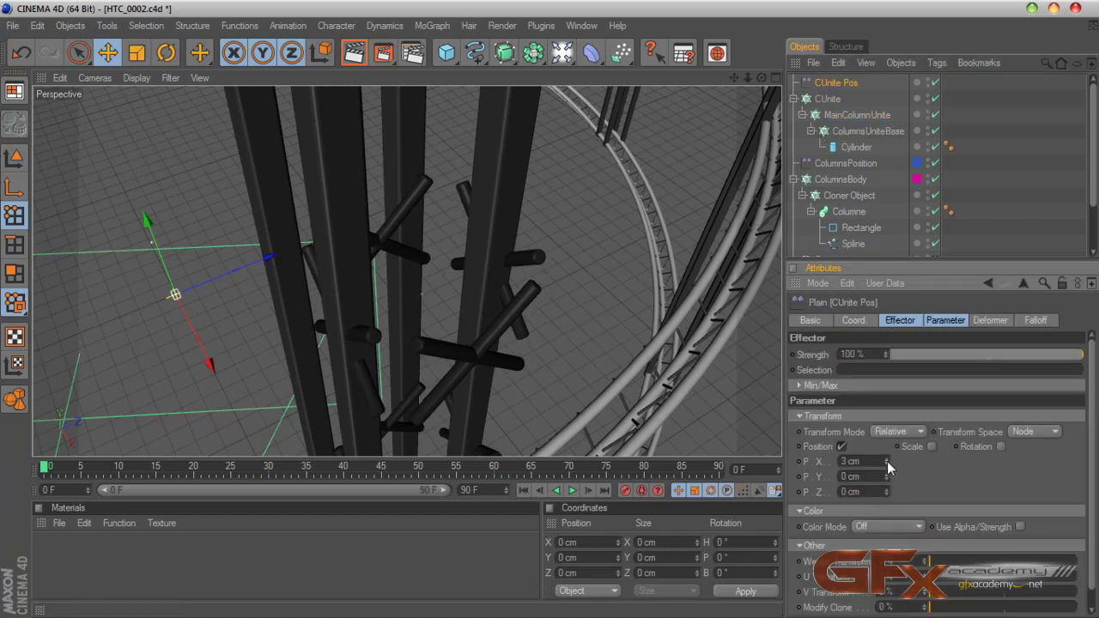
left_click(886, 466)
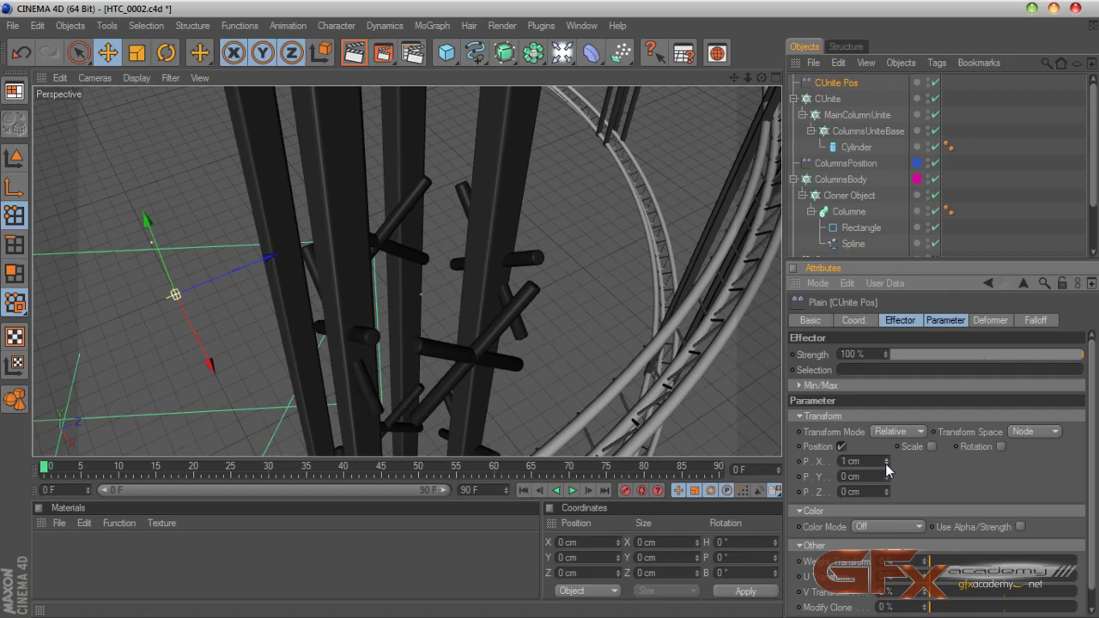
Set the radius of the MainColumnUnite radial cloner to 55 cm
mouse_move(761, 78)
left_mouse_down()
mouse_move(743, 78)
mouse_move(752, 80)
left_mouse_up()
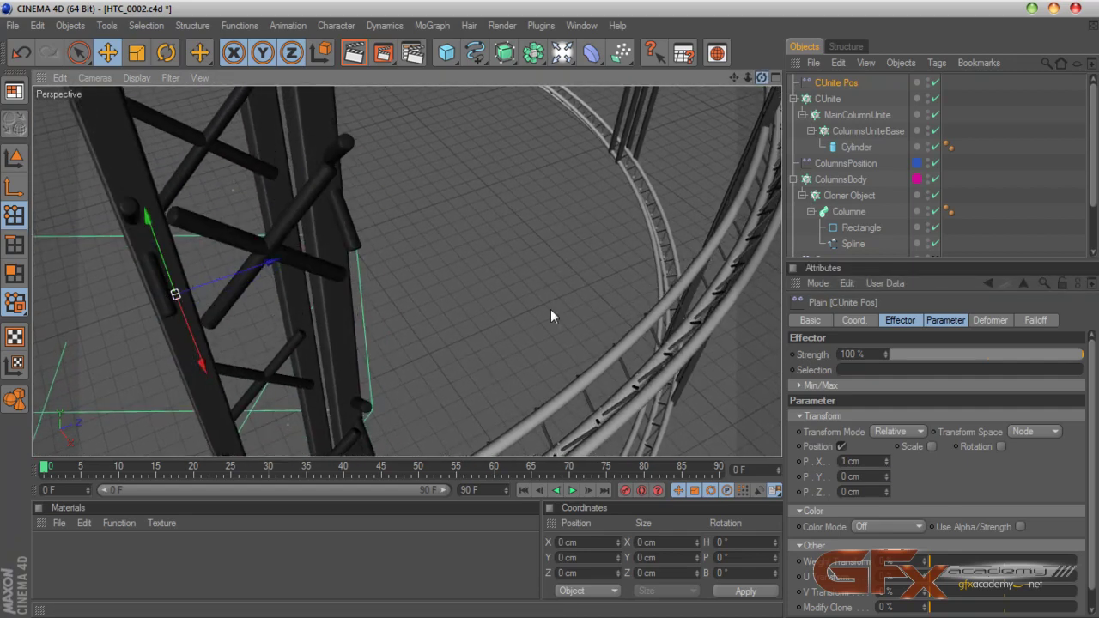
left_click(846, 115)
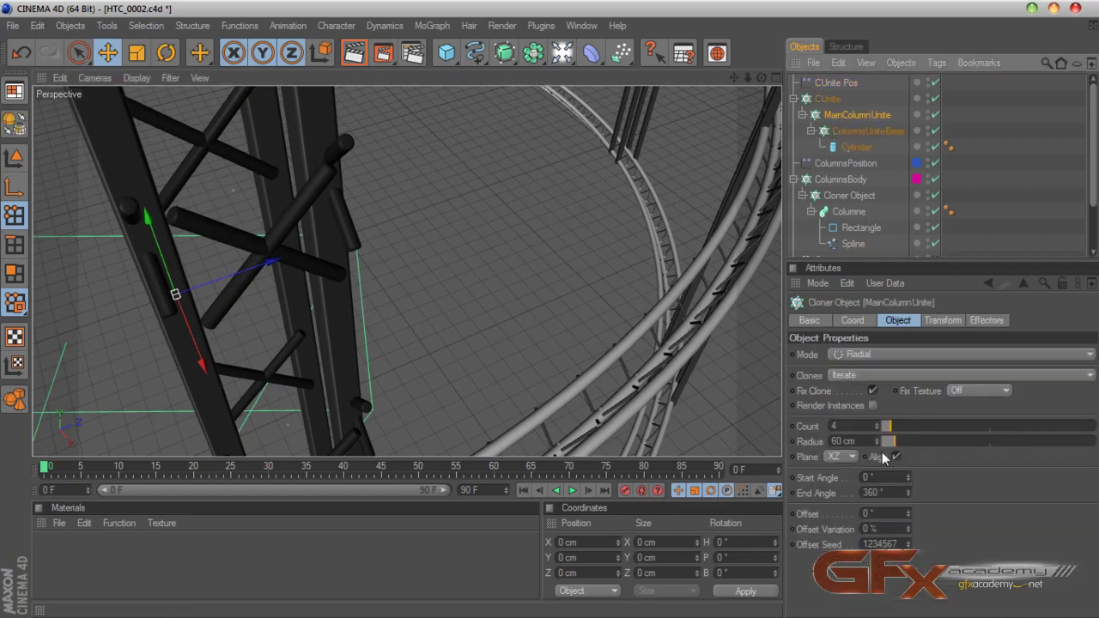
left_click_drag(877, 443, 877, 447)
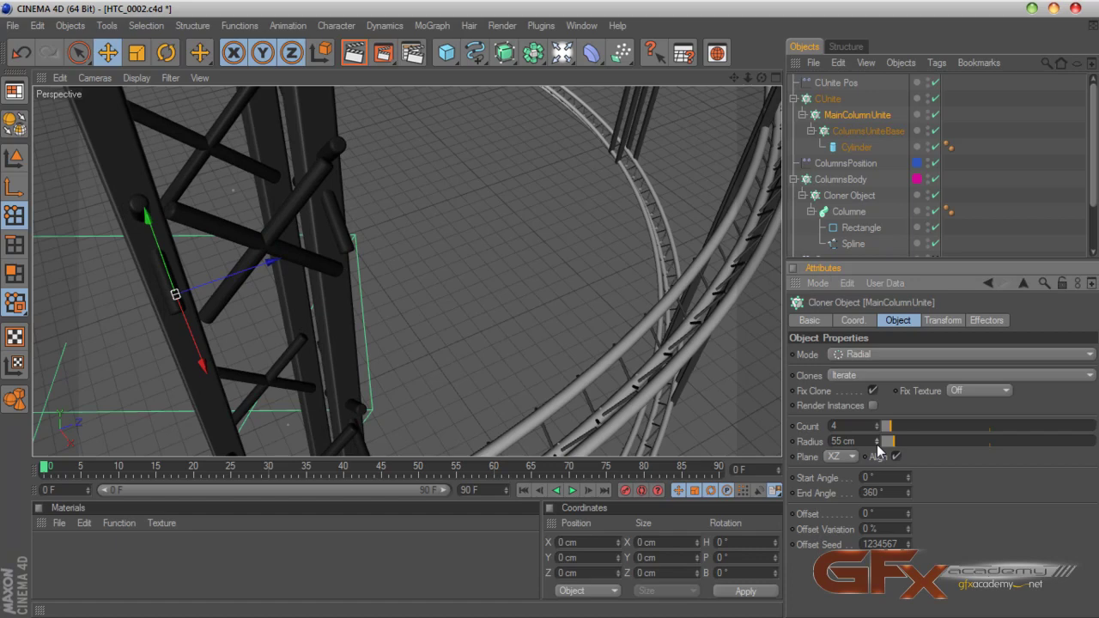
Try a P.Y position offset on the CUnite Pos effector and set it back to 0 cm
mouse_move(762, 78)
left_mouse_down()
mouse_move(792, 75)
mouse_move(762, 78)
left_mouse_up()
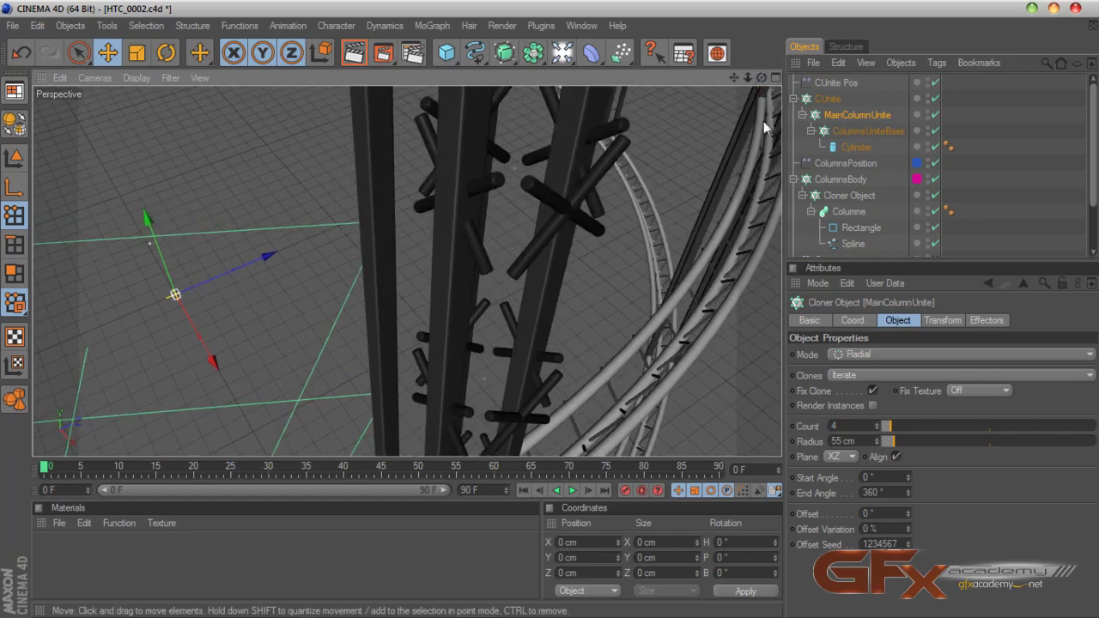
left_click(853, 148)
left_click(828, 99)
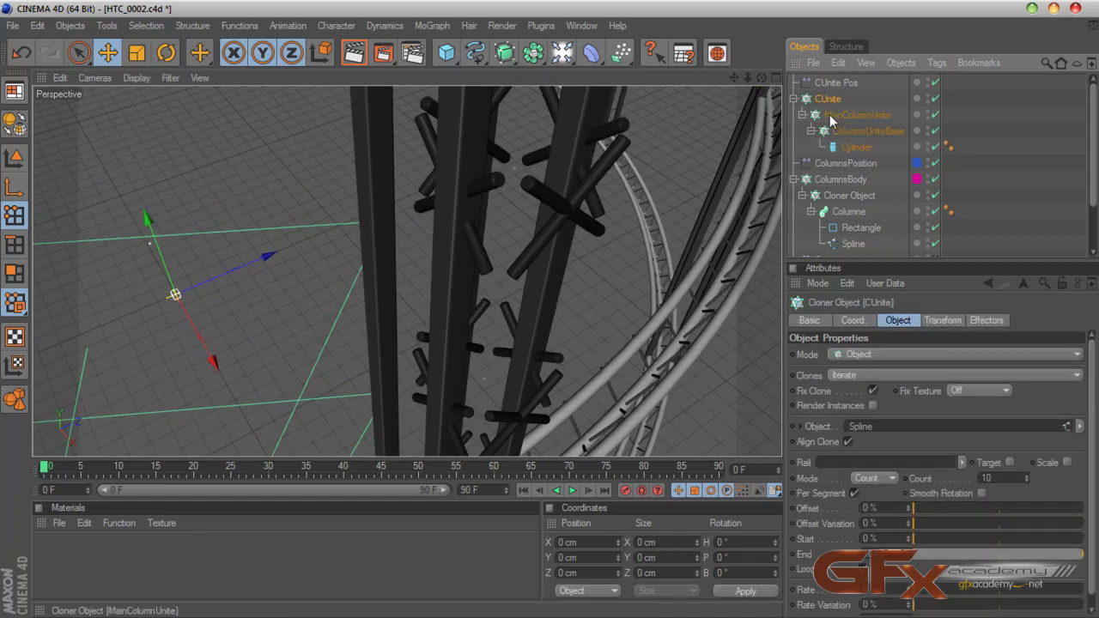
left_click_drag(762, 77, 604, 163)
left_click(851, 245)
left_click_drag(764, 75, 732, 79)
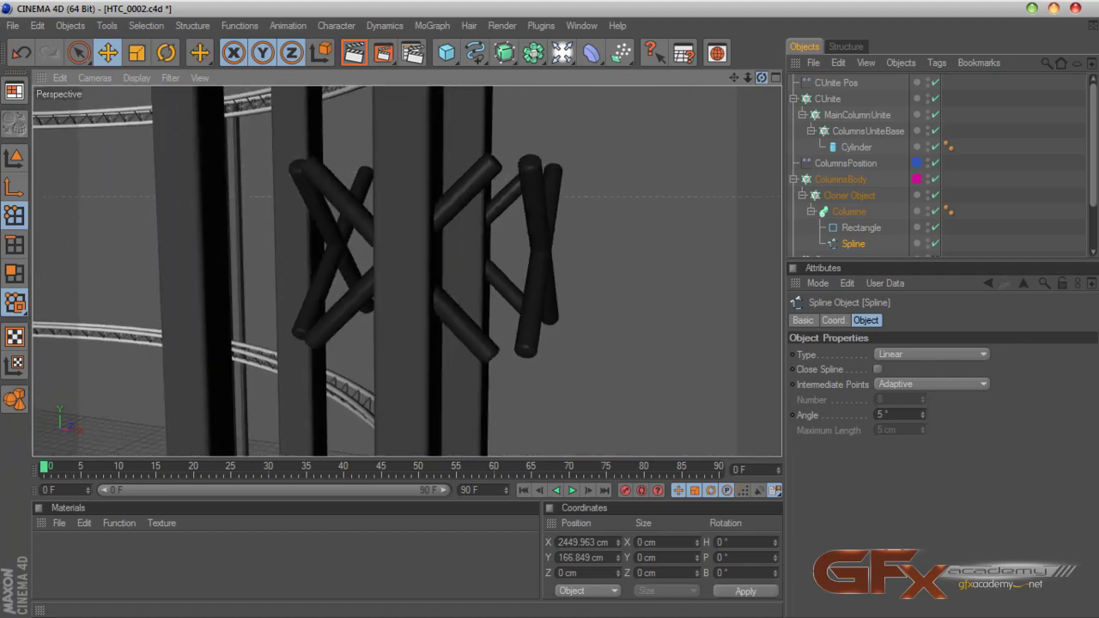
left_click(837, 99)
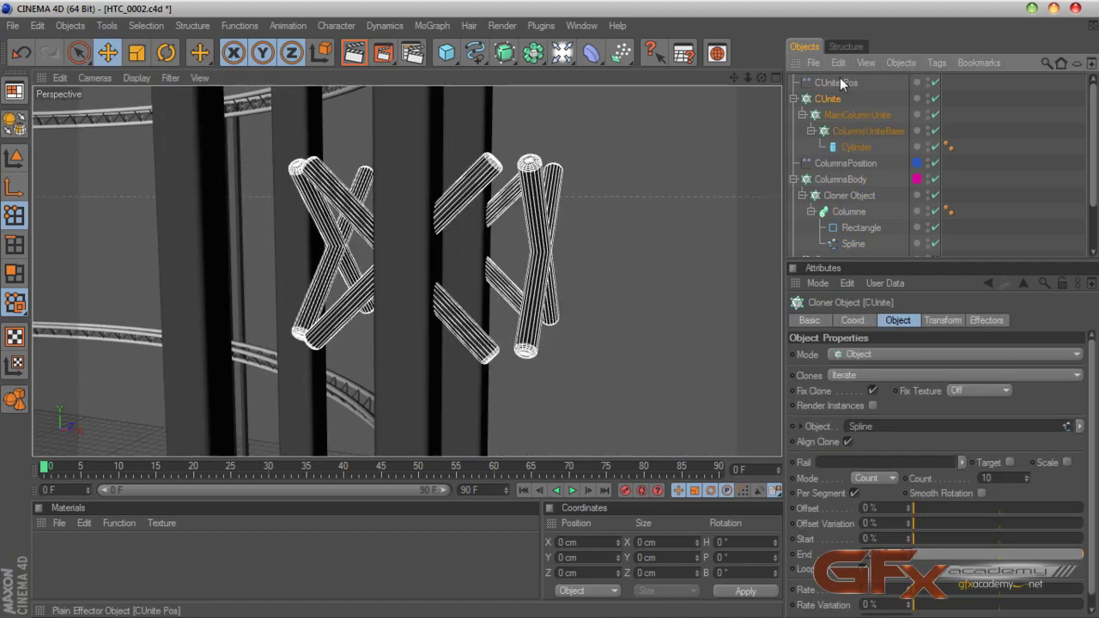
left_click(840, 80)
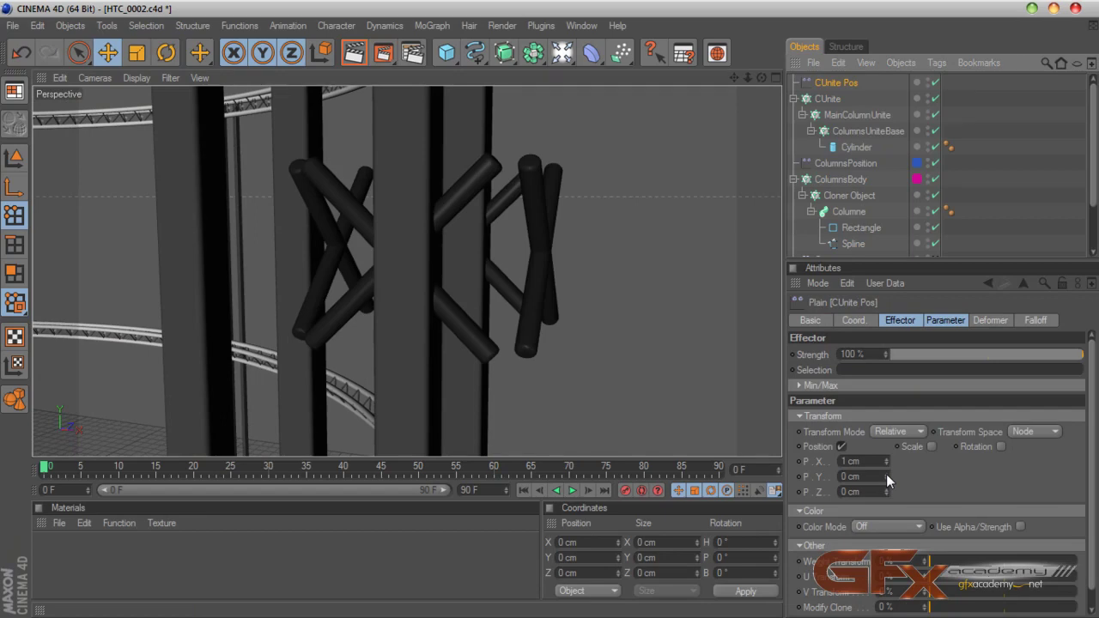
left_click_drag(885, 475, 797, 488)
type("0")
key("Return")
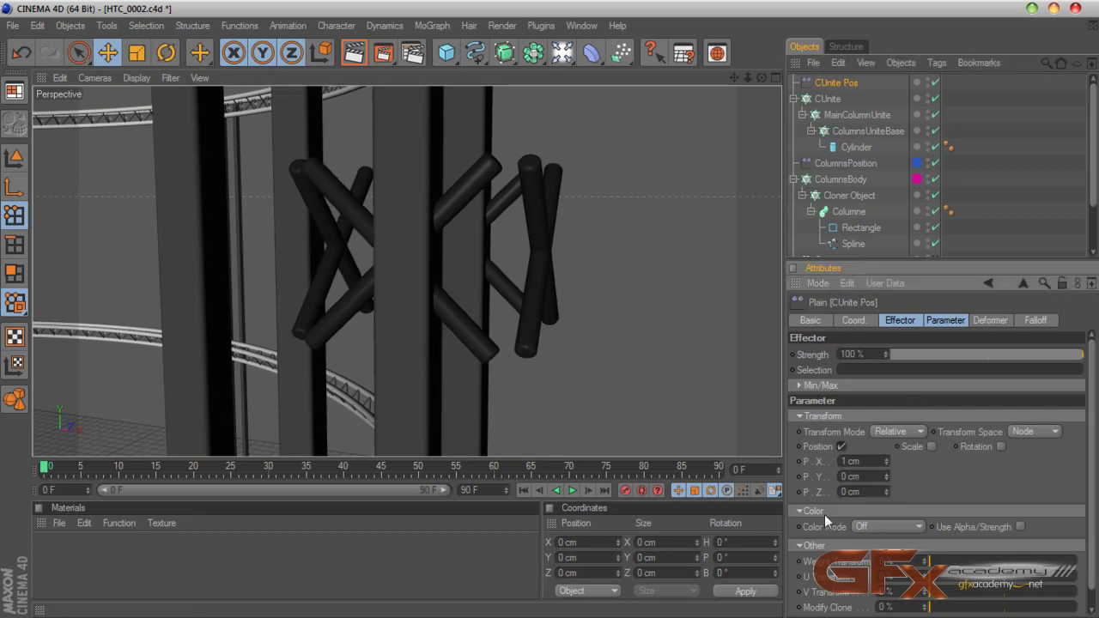
Set the P.Z position offset of the CUnite Pos effector to -50 cm so the cross-braces sit between the columns
left_click_drag(885, 492, 885, 533)
left_click_drag(887, 493, 886, 494)
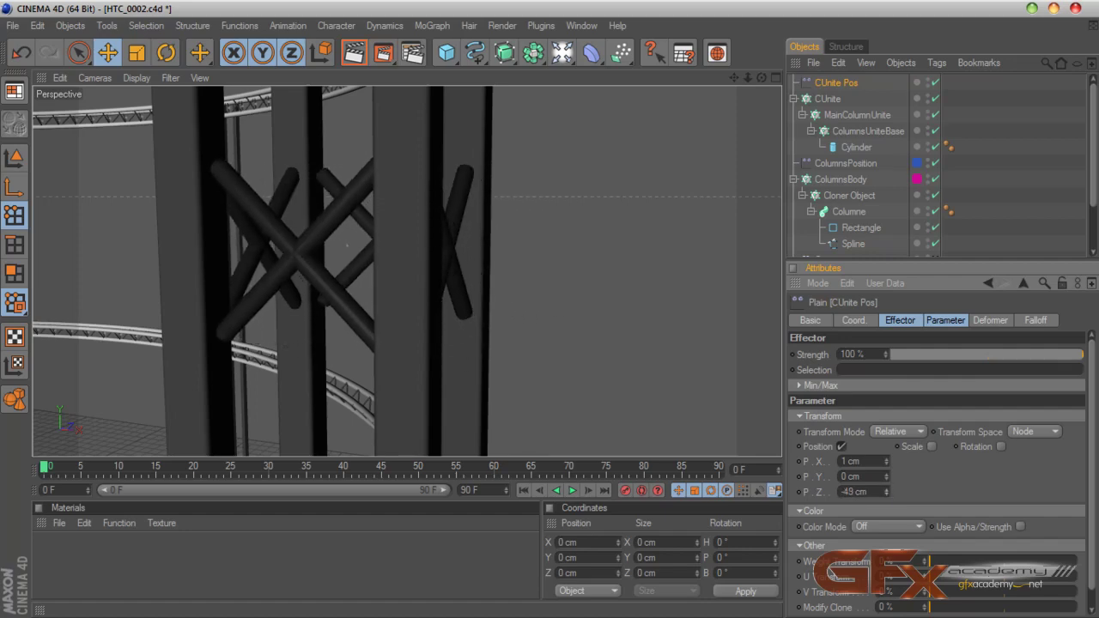
left_click_drag(762, 78, 818, 79)
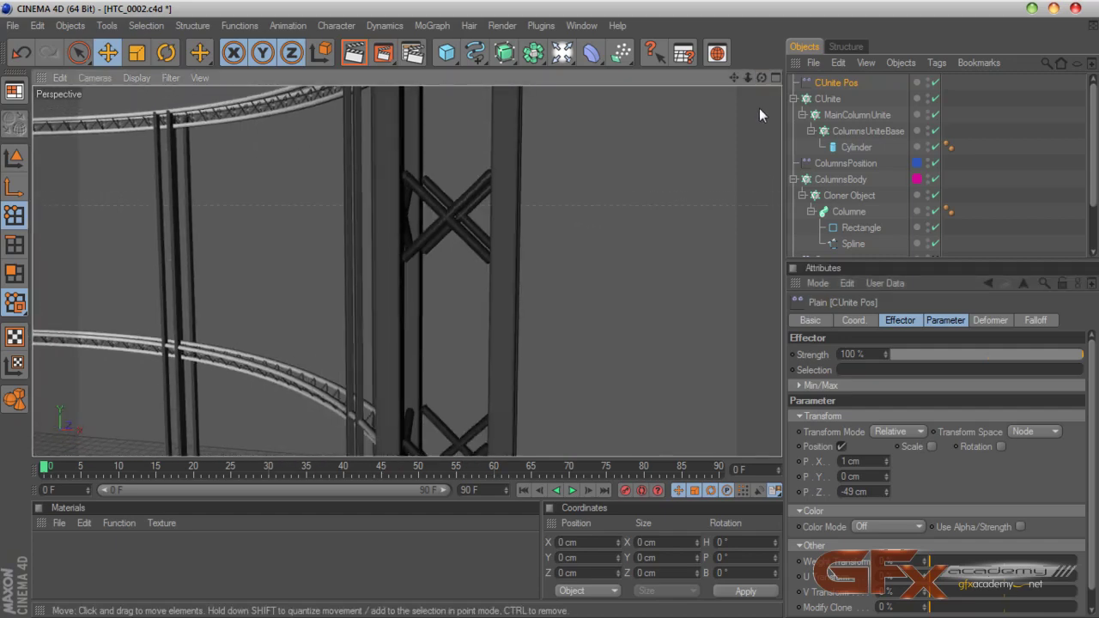
scroll(750, 135, "up", 5)
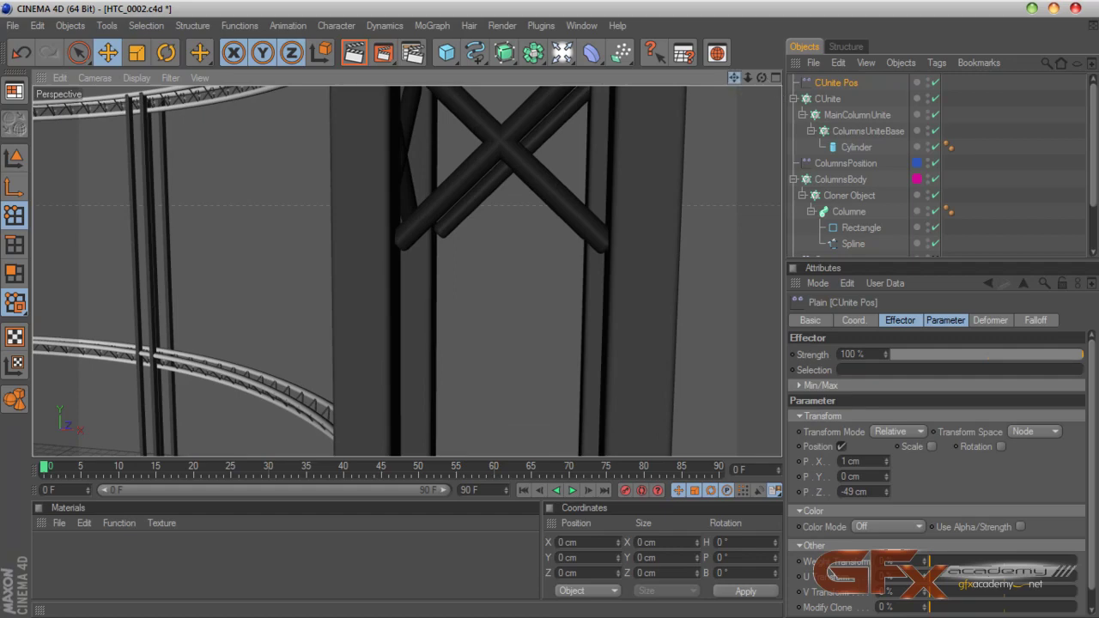
left_click_drag(734, 78, 740, 203)
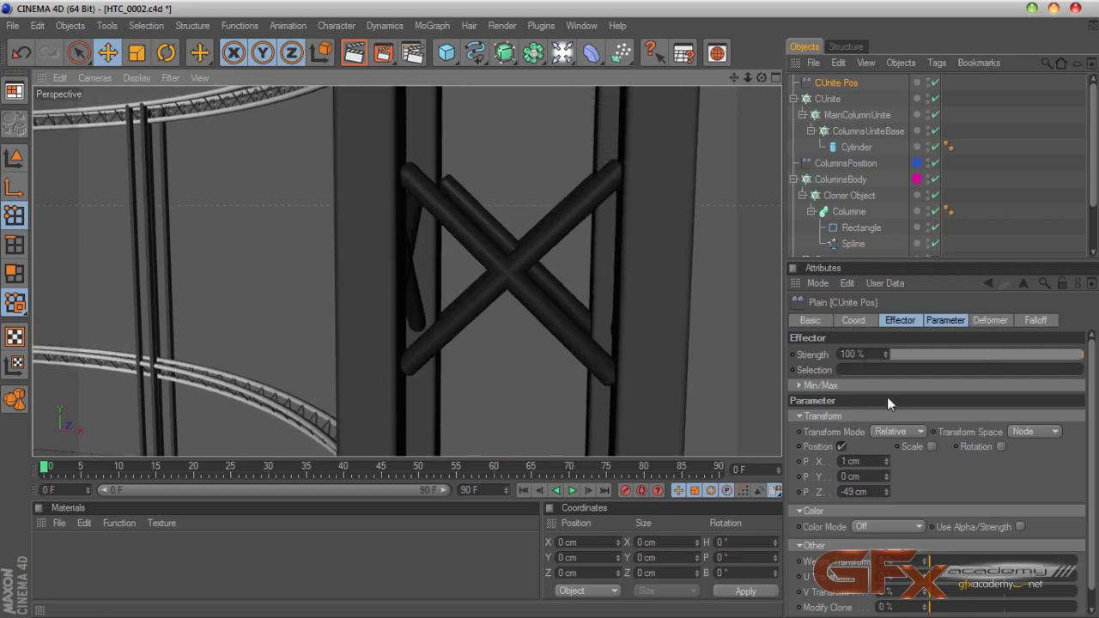
double_click(863, 491)
key("BackSpace")
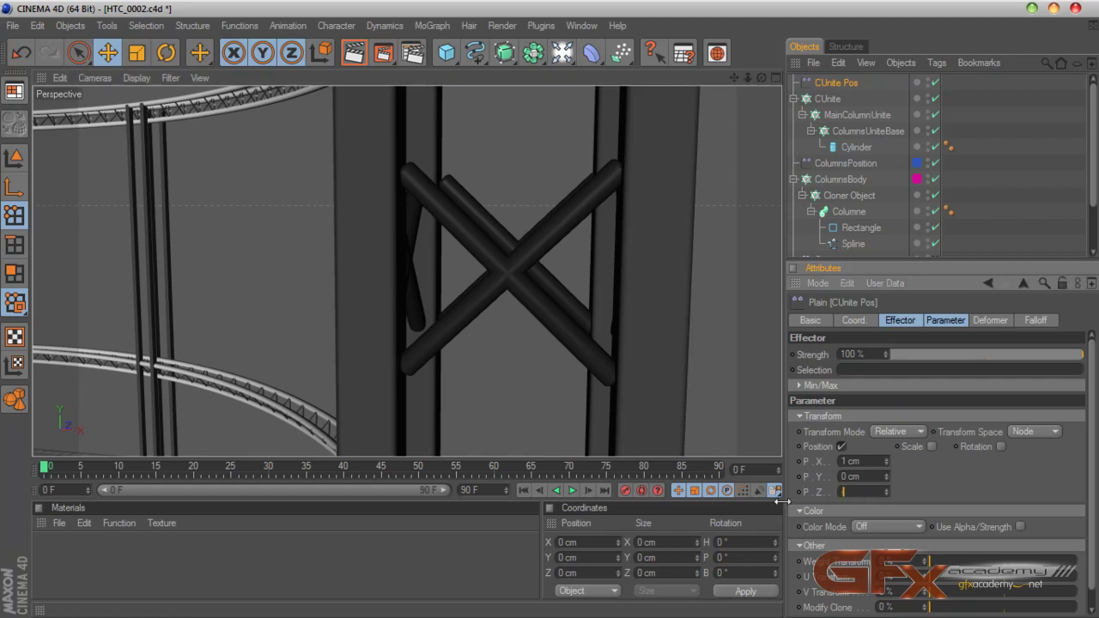
type("-50")
key("Return")
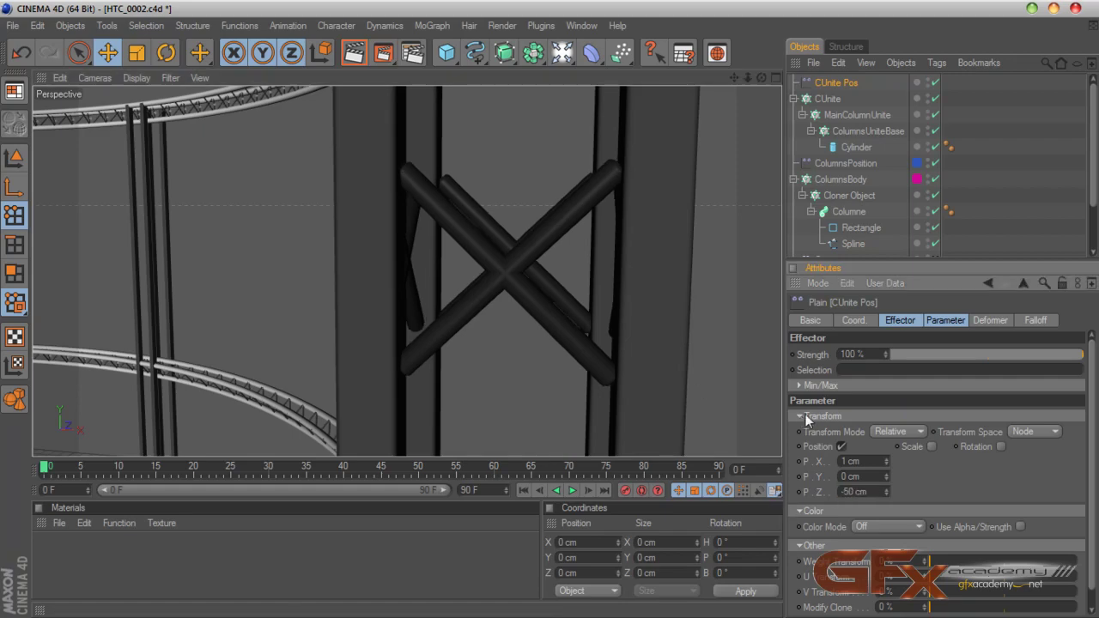
Set the P.X position offset of the CUnite Pos effector to 0 cm
left_click(887, 465)
mouse_move(761, 78)
left_mouse_down()
mouse_move(815, 80)
mouse_move(729, 80)
mouse_move(761, 78)
left_mouse_up()
left_click_drag(748, 78, 695, 78)
left_click(852, 247)
left_click_drag(762, 77, 823, 112)
mouse_move(437, 404)
left_mouse_down("alt")
mouse_move(412, 407)
mouse_move(438, 416)
left_mouse_up("alt")
left_click_drag(761, 78, 725, 79)
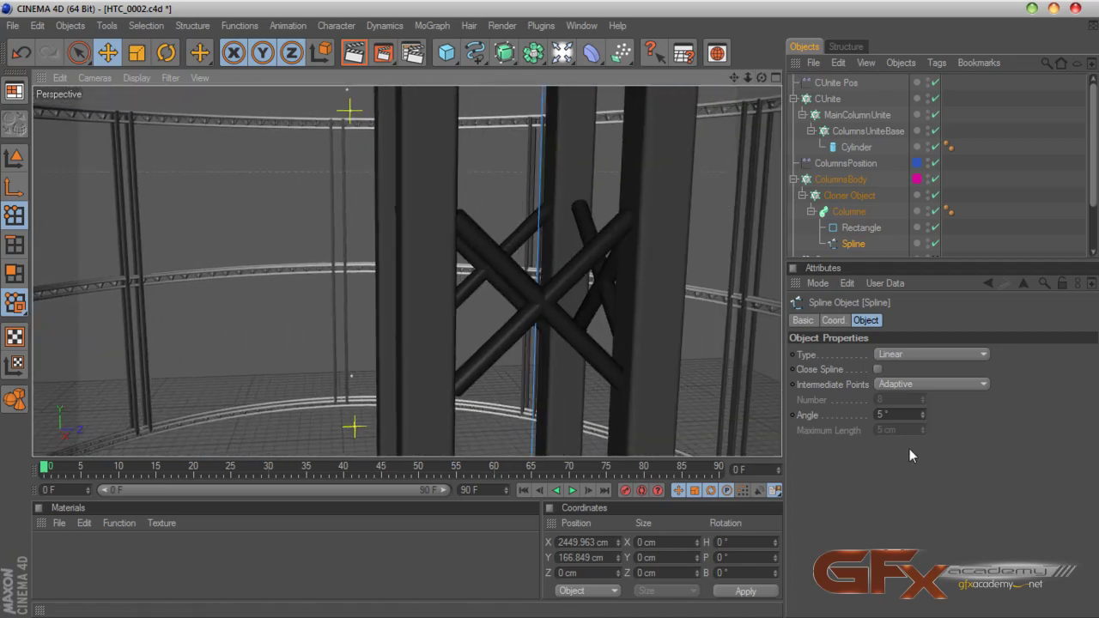
left_click(836, 82)
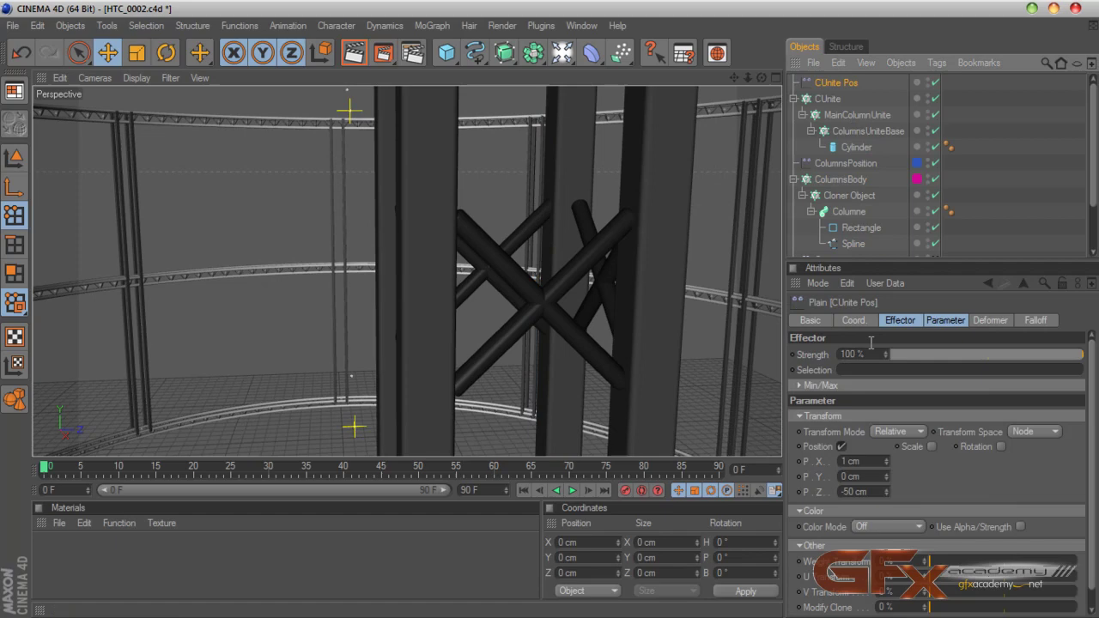
left_click(887, 463)
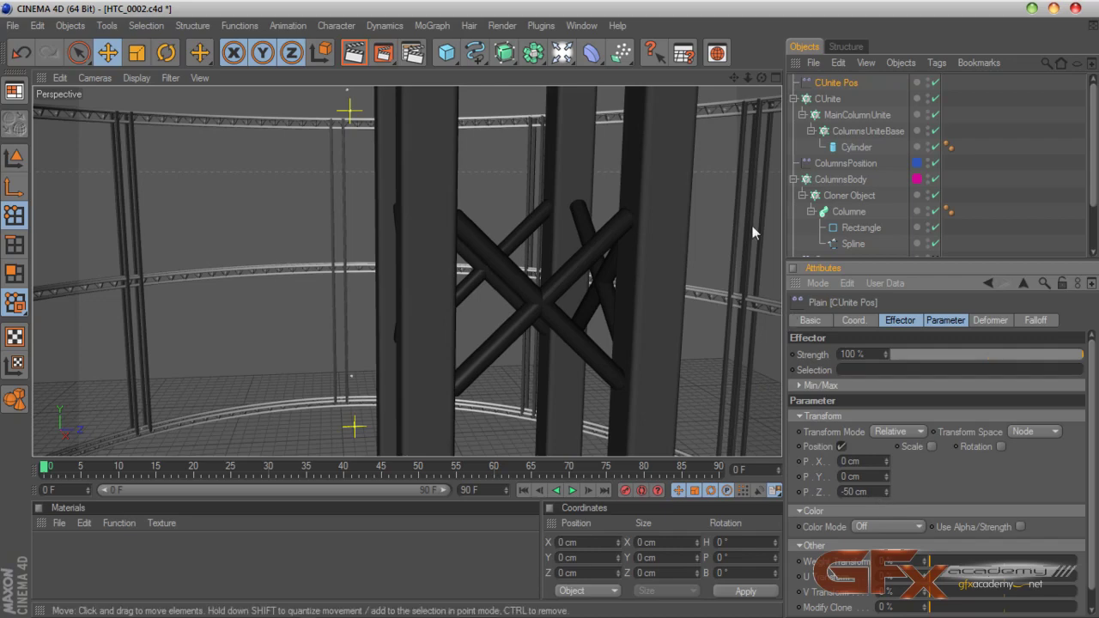
Try larger radii on the MainColumnUnite cloner and return the radius to 55 cm
left_click(850, 115)
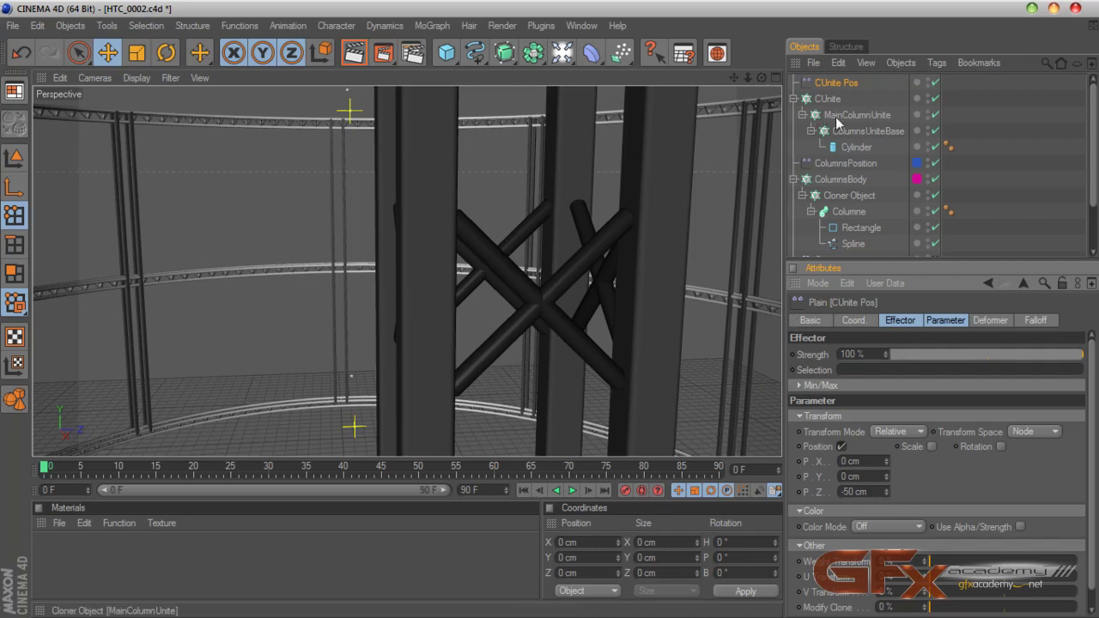
left_click(877, 440)
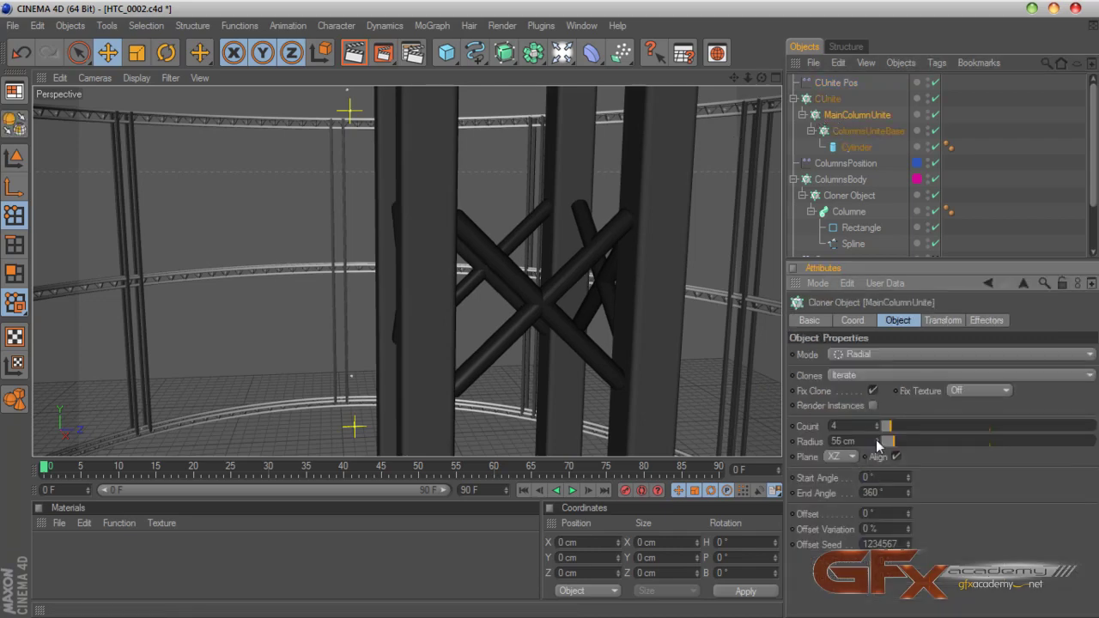
left_click(877, 439)
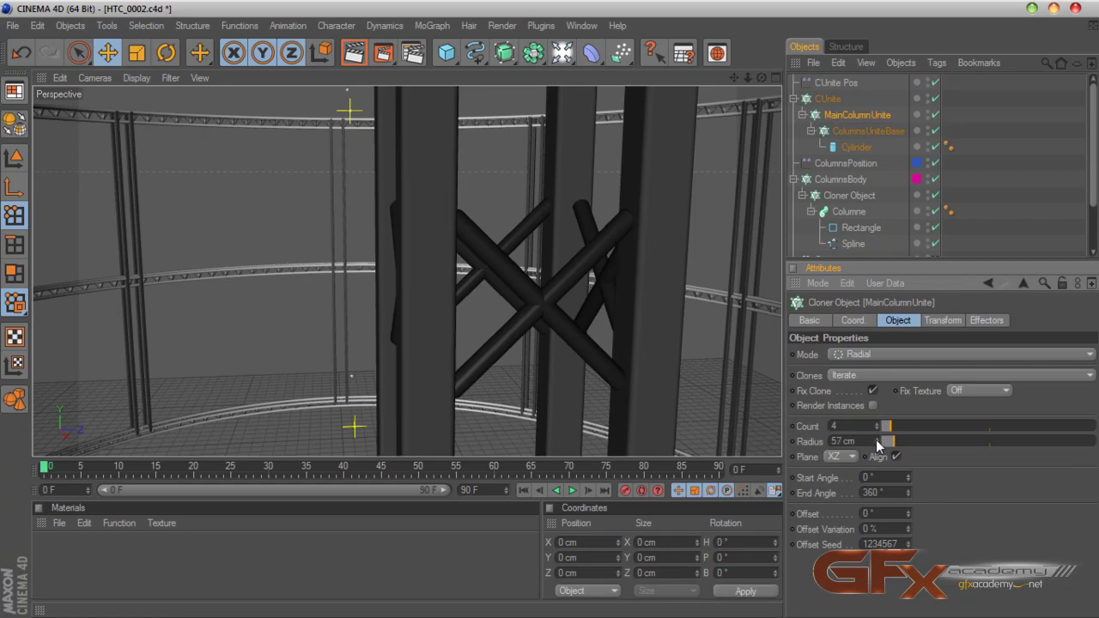
left_click(876, 439)
left_click(877, 444)
left_click(876, 444)
left_click(877, 444)
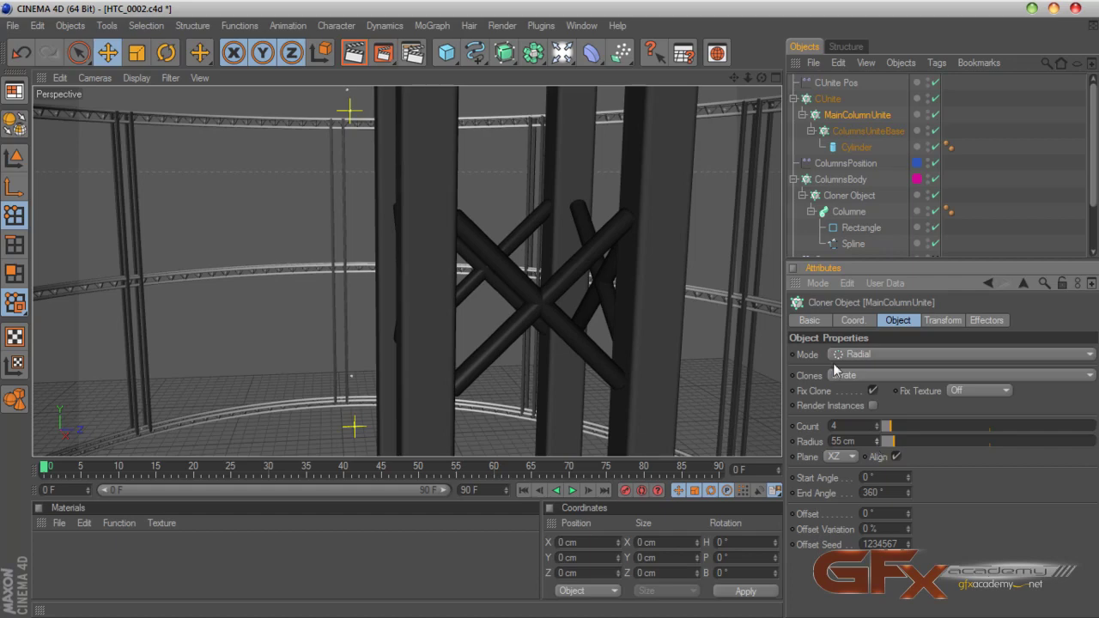
left_click(850, 229)
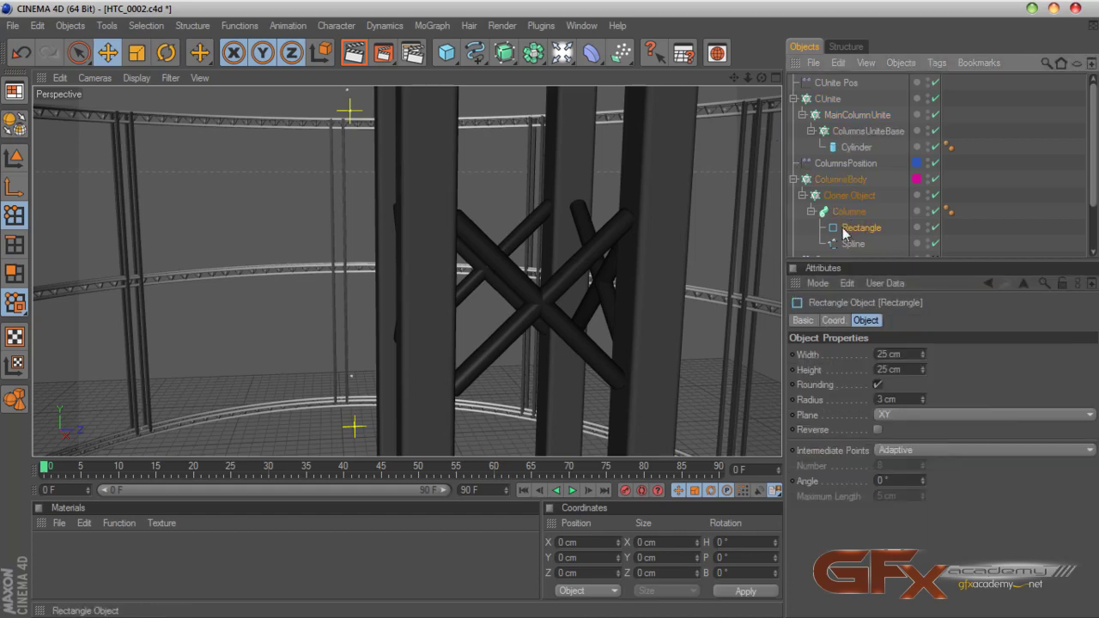
left_click_drag(762, 78, 551, 311)
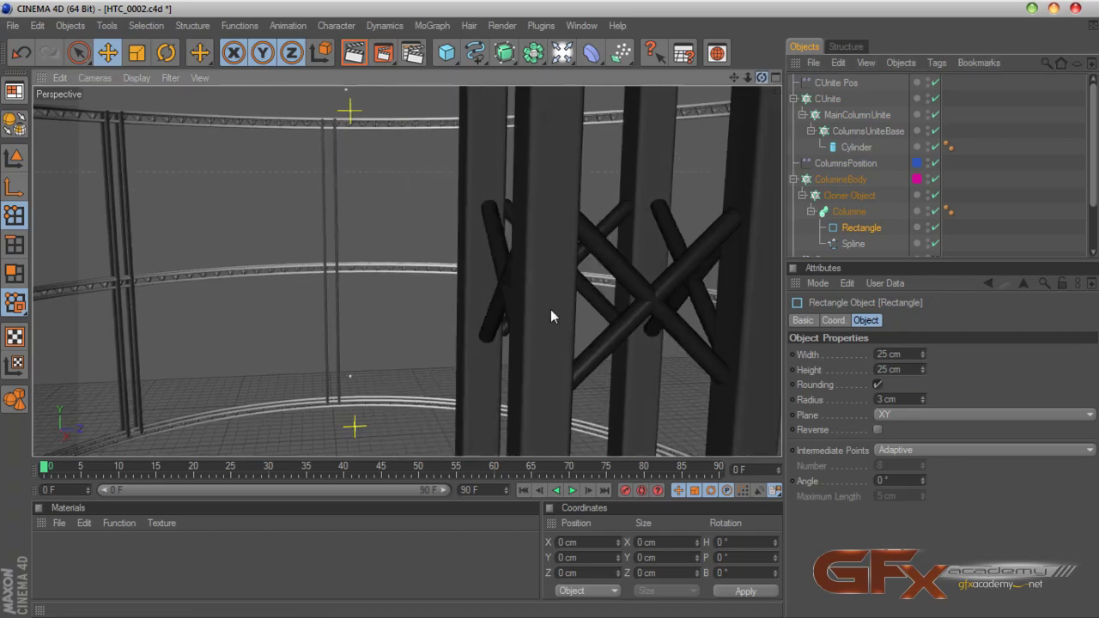
left_click(854, 244)
left_click(848, 212)
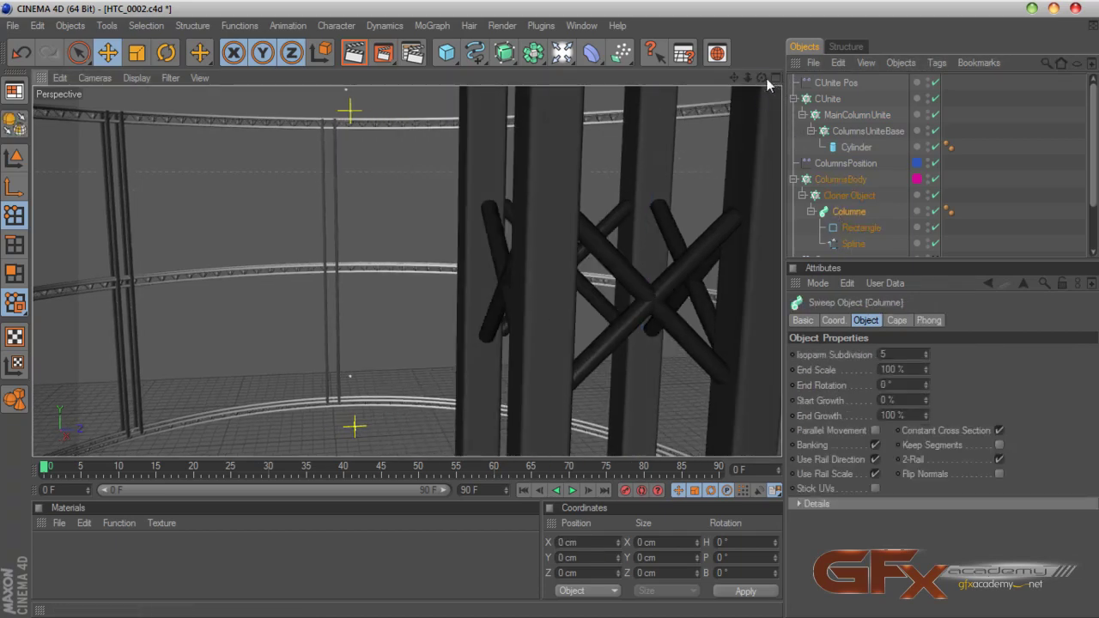
left_click_drag(764, 80, 770, 125)
left_click(849, 245)
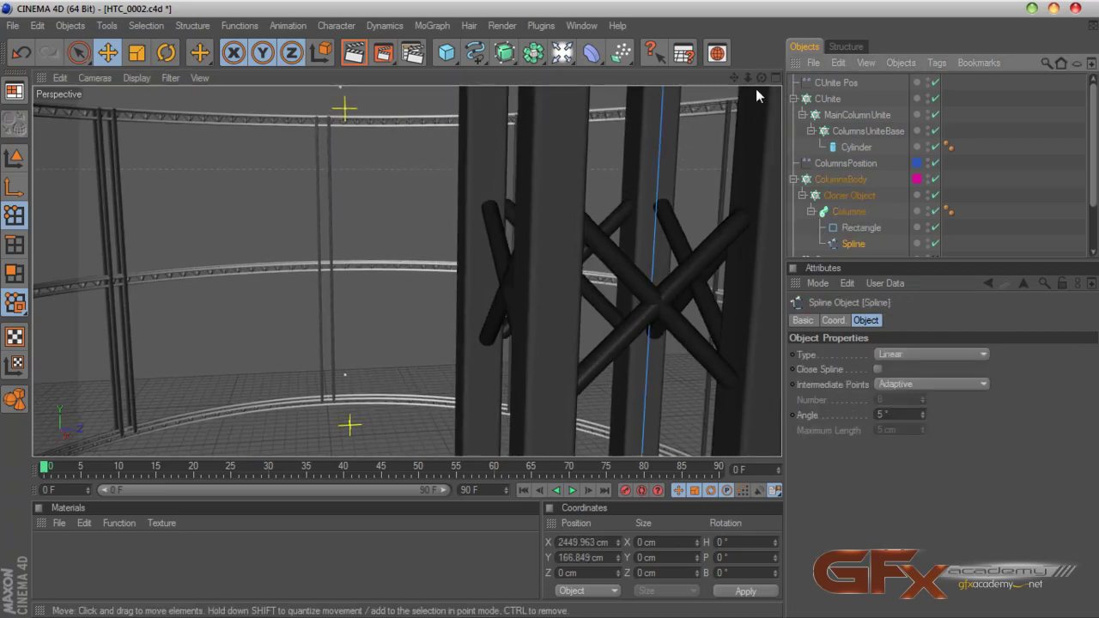
Set the height of the cross-brace Cylinder to 135 cm so its ends reach into the columns
left_click_drag(761, 78, 763, 106)
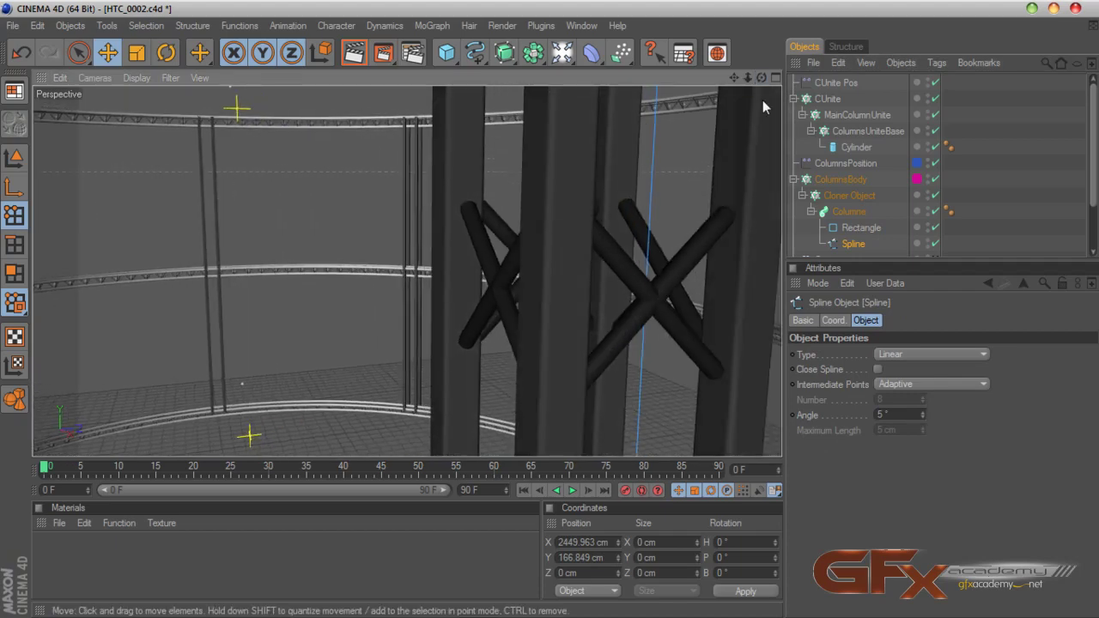
left_click(857, 147)
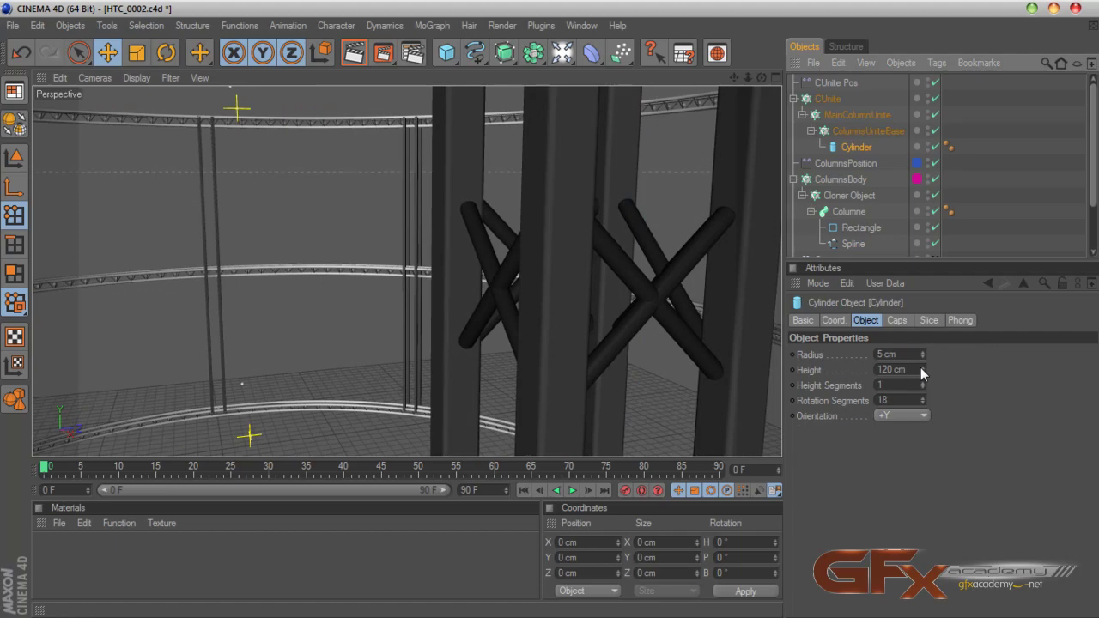
left_click(920, 368)
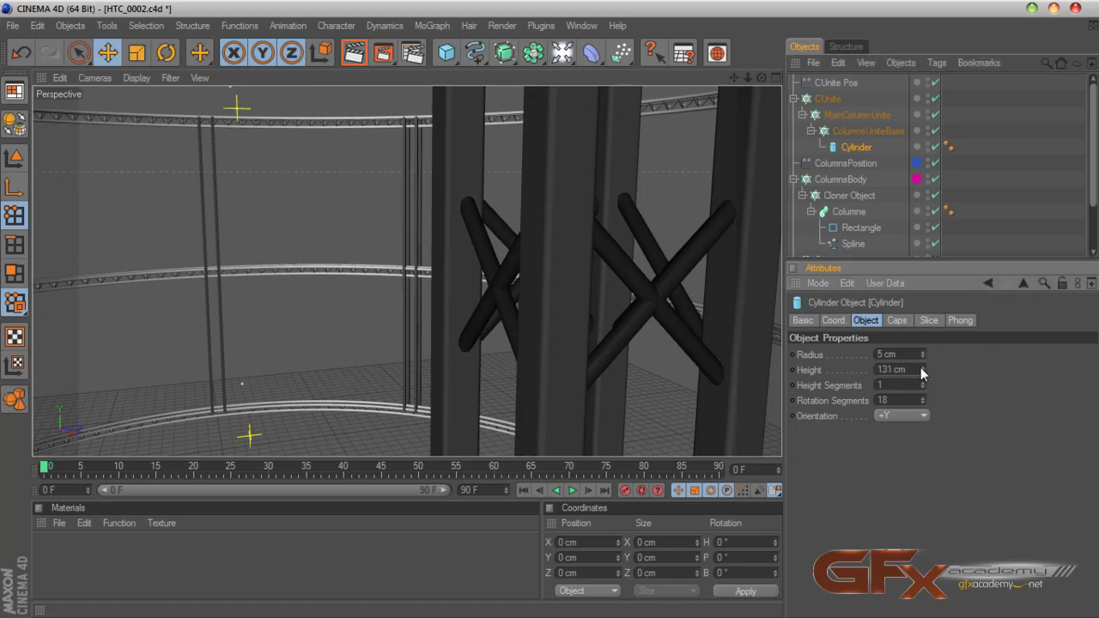
left_click_drag(910, 369, 831, 370)
type("135")
key("Return")
left_click(959, 223)
scroll(676, 239, "down", 5)
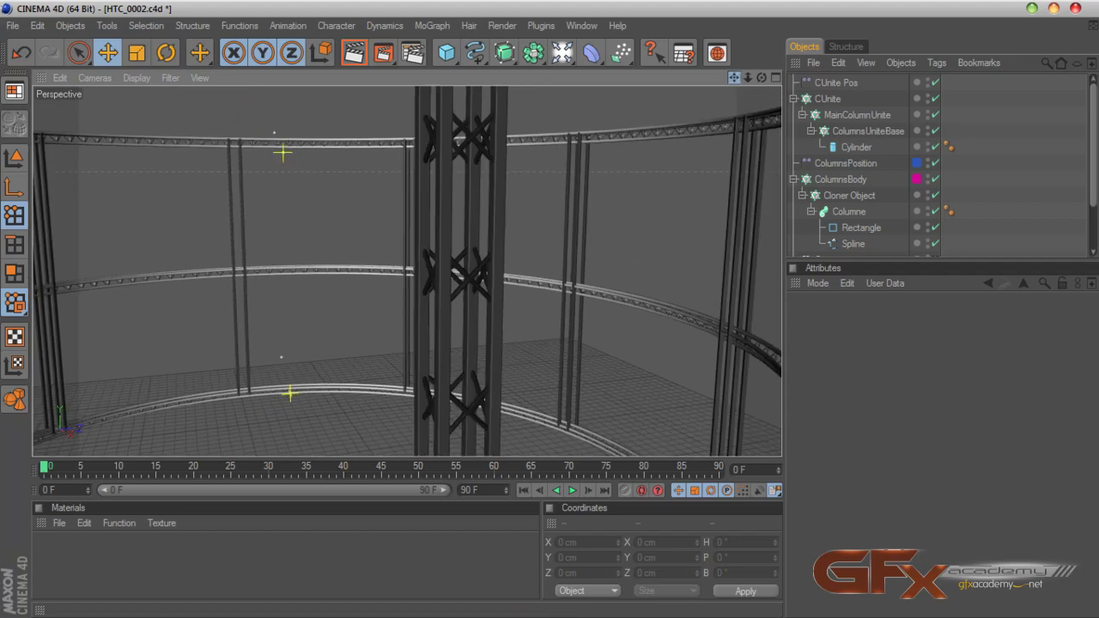
Try the Step distribution mode for the CUnite cloner along the column spline
left_click_drag(734, 77, 711, 84)
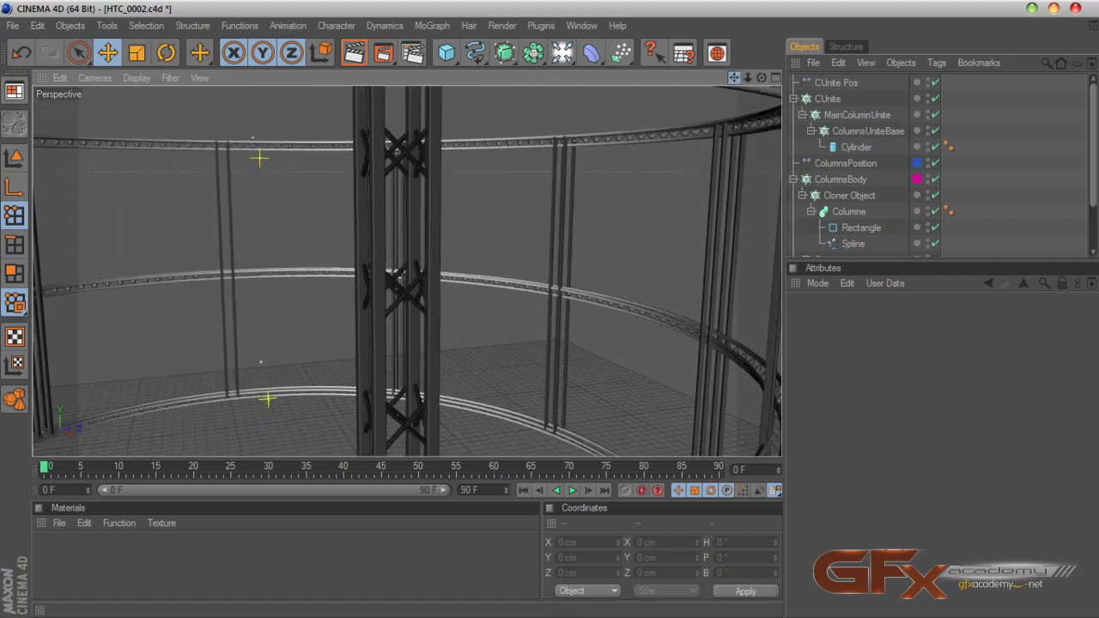
left_click(830, 100)
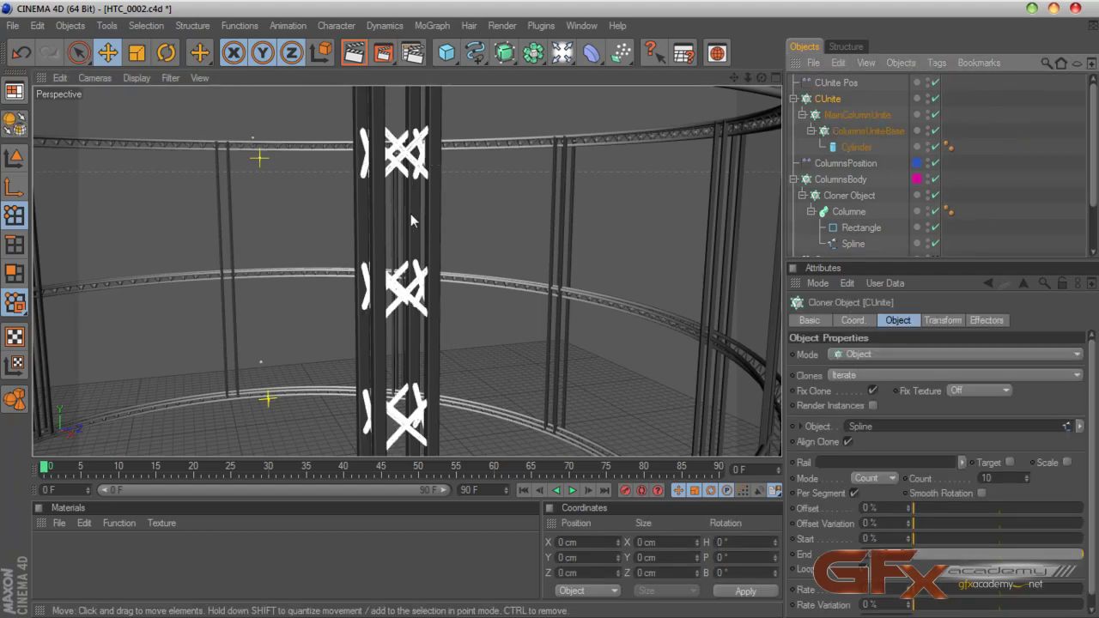
left_click(880, 479)
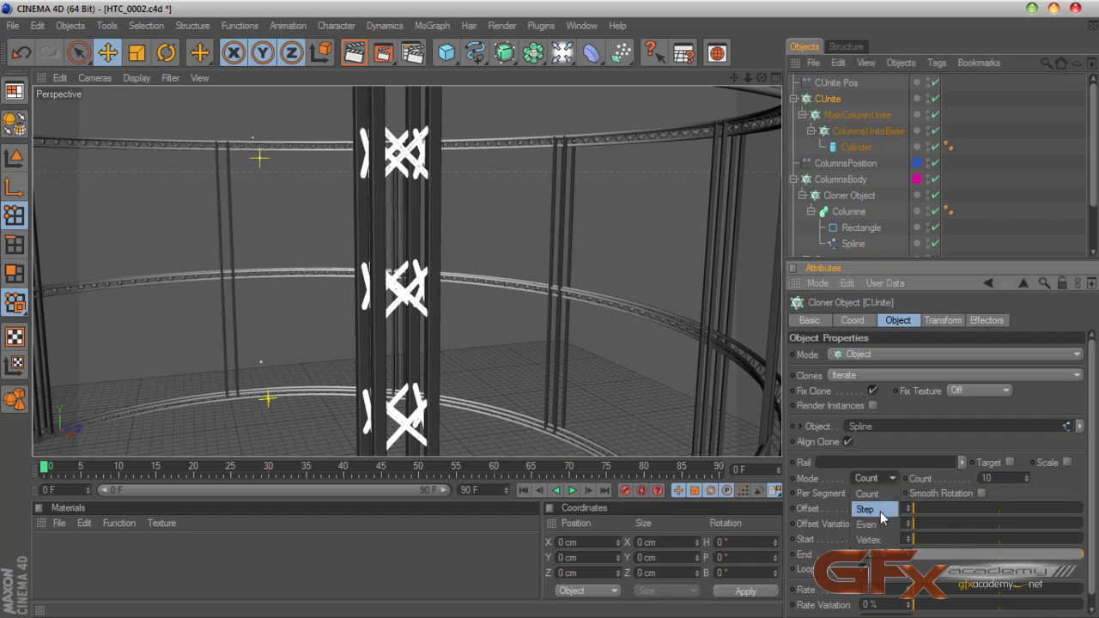
left_click(880, 511)
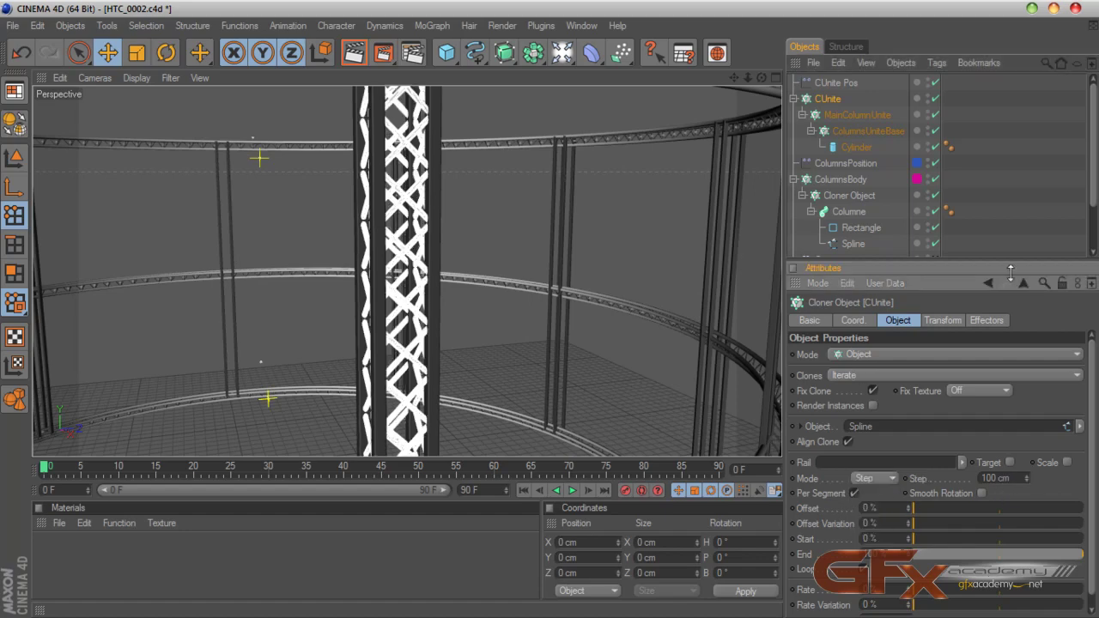
left_click(662, 219)
scroll(703, 211, "up", 4)
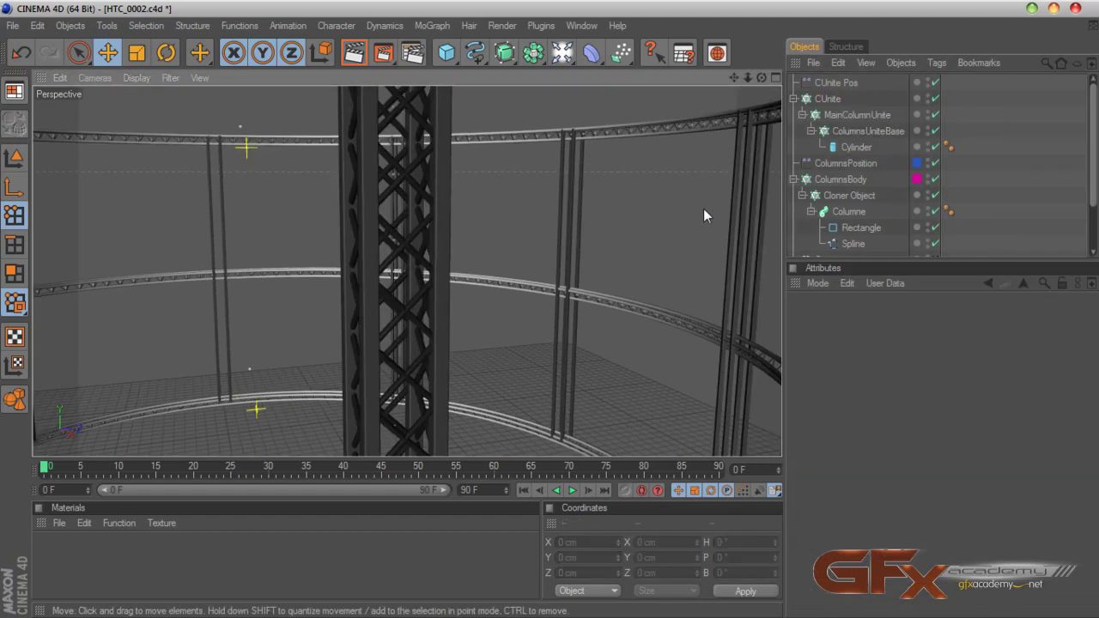
Try step distances between 98 cm and 100 cm on the CUnite cloner, inspecting the cross-braces at both column ends
left_click(831, 100)
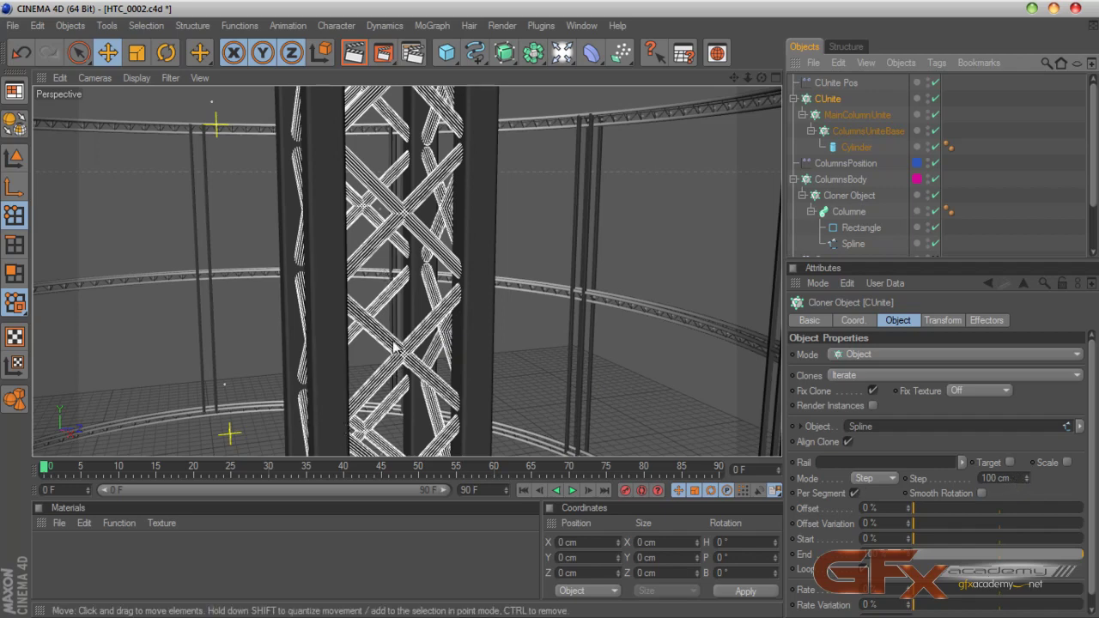
left_click(1028, 481)
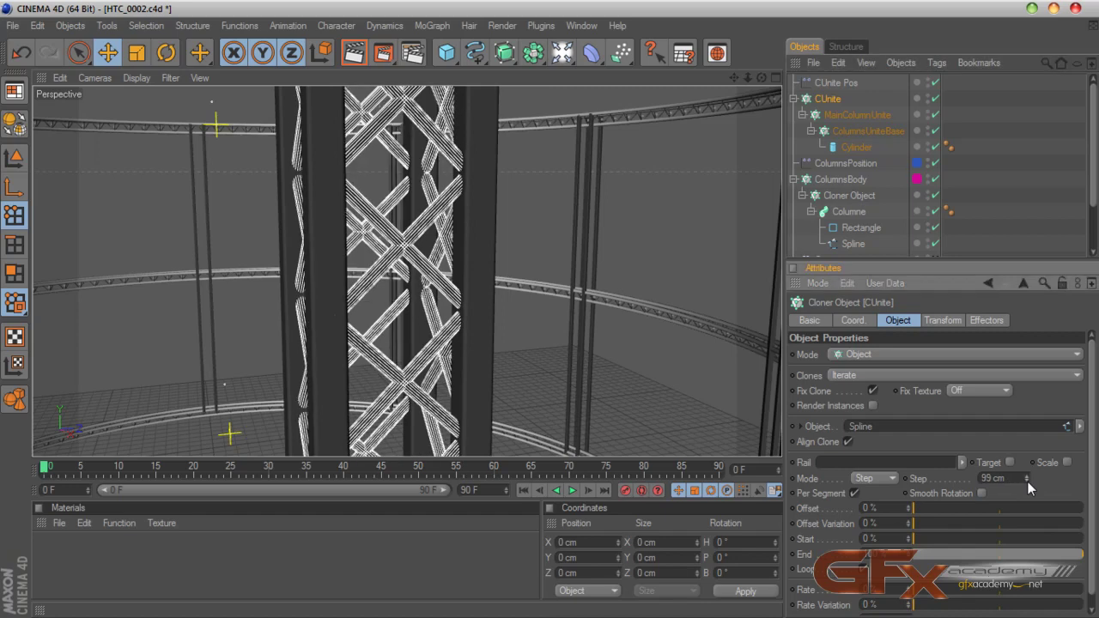
left_click(1028, 482)
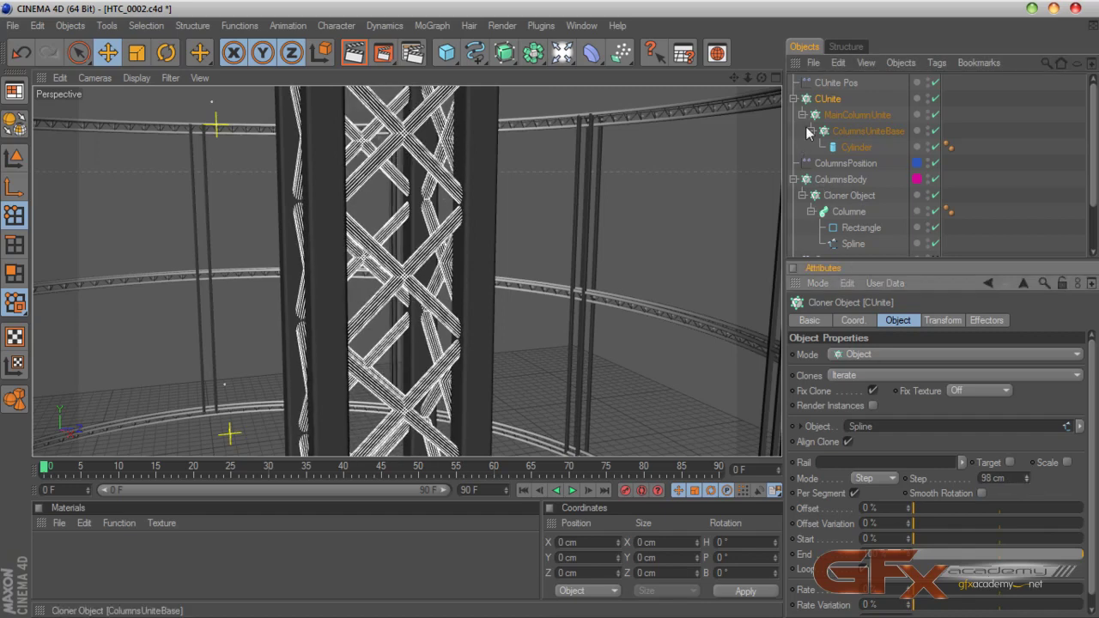
left_click_drag(735, 80, 751, 214)
mouse_move(236, 257)
left_mouse_down()
mouse_move(233, 319)
mouse_move(232, 201)
left_mouse_up()
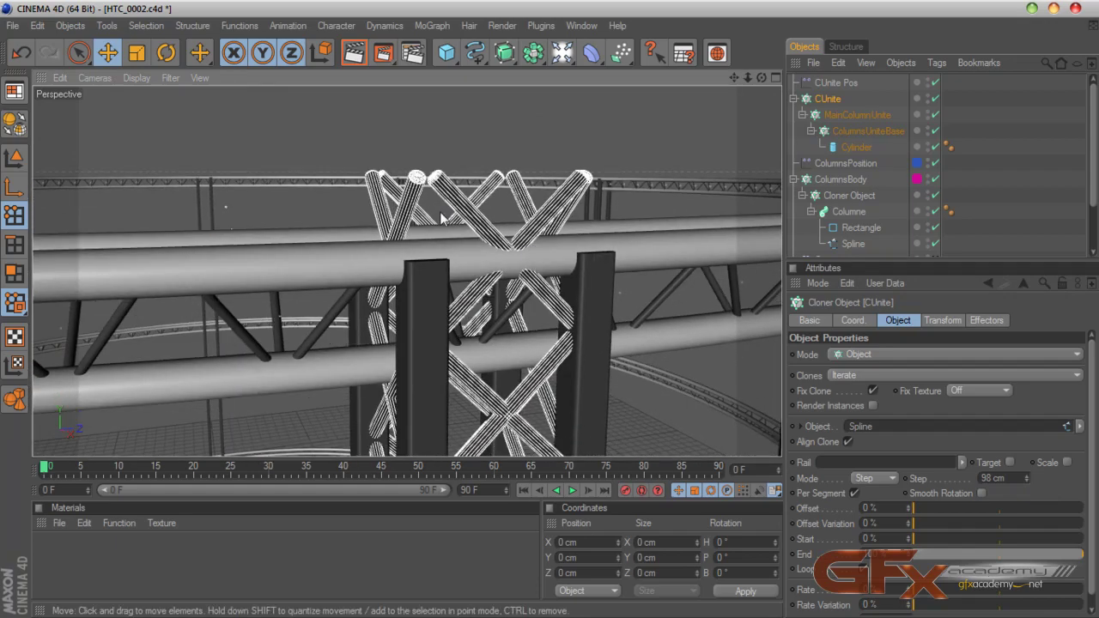
left_click_drag(736, 80, 754, 34)
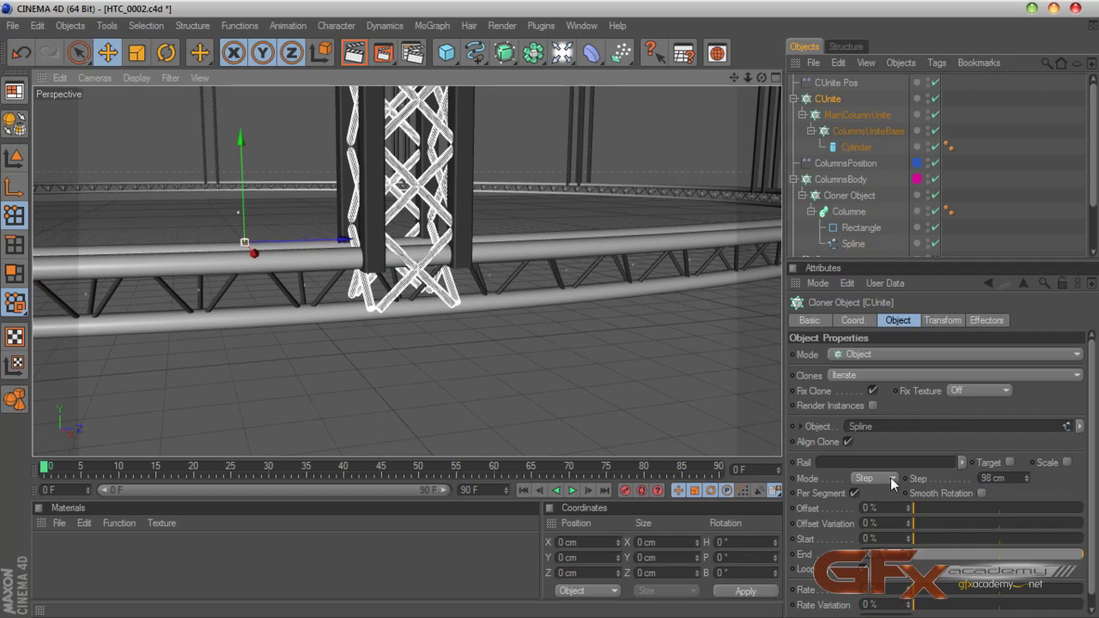
left_click(1026, 478)
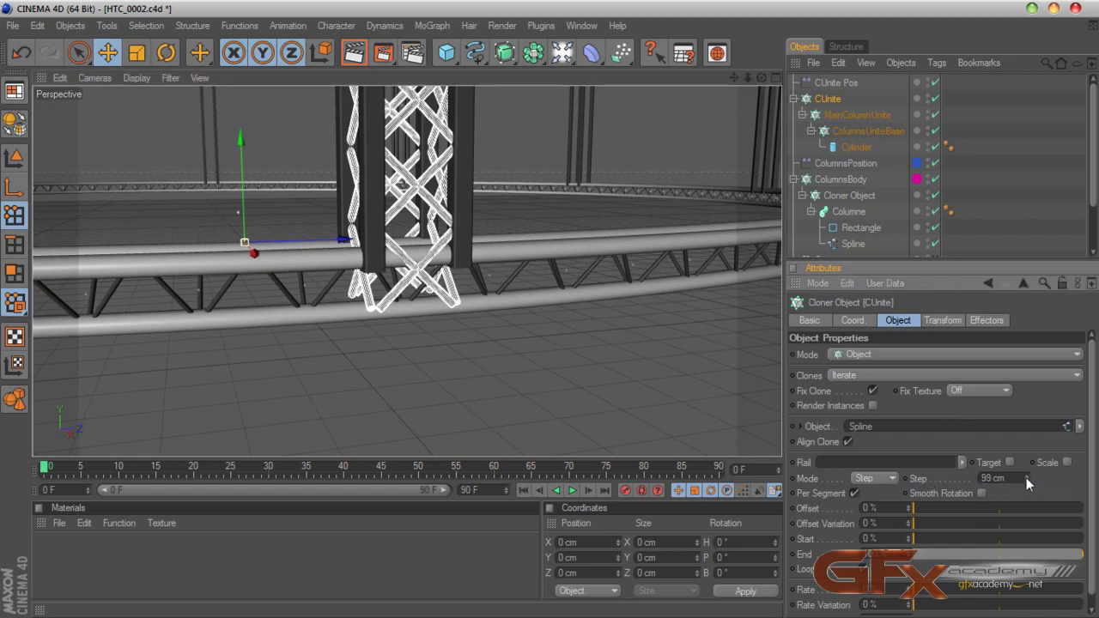
left_click(1026, 478)
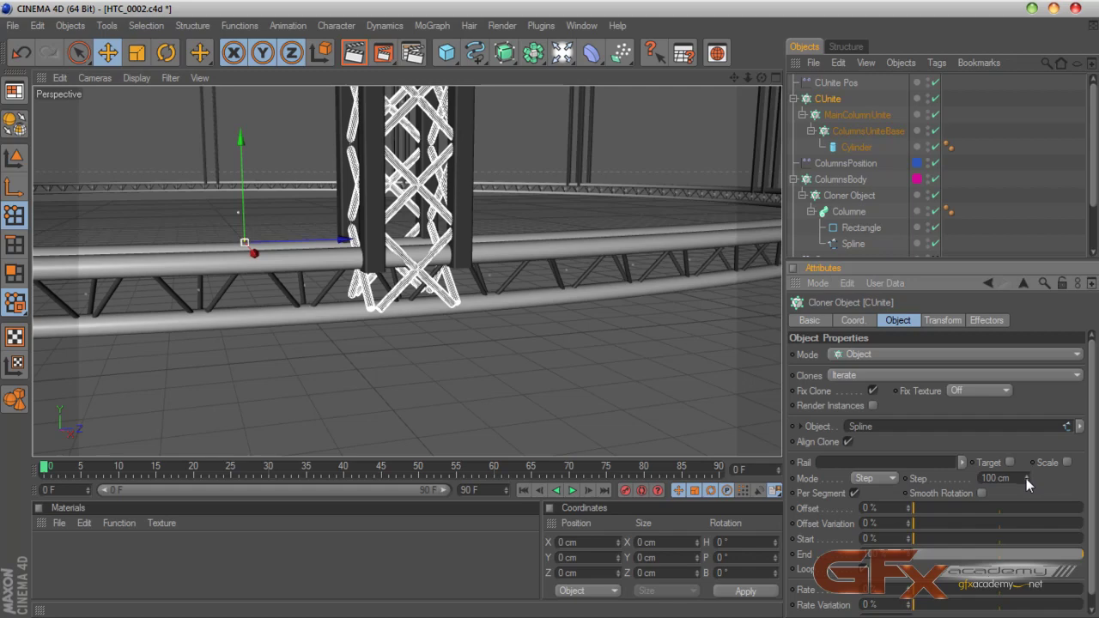
left_click(1027, 481)
left_click(1027, 480)
Try the Even and Vertex distribution modes on the CUnite cloner and return it to Count
left_click(892, 479)
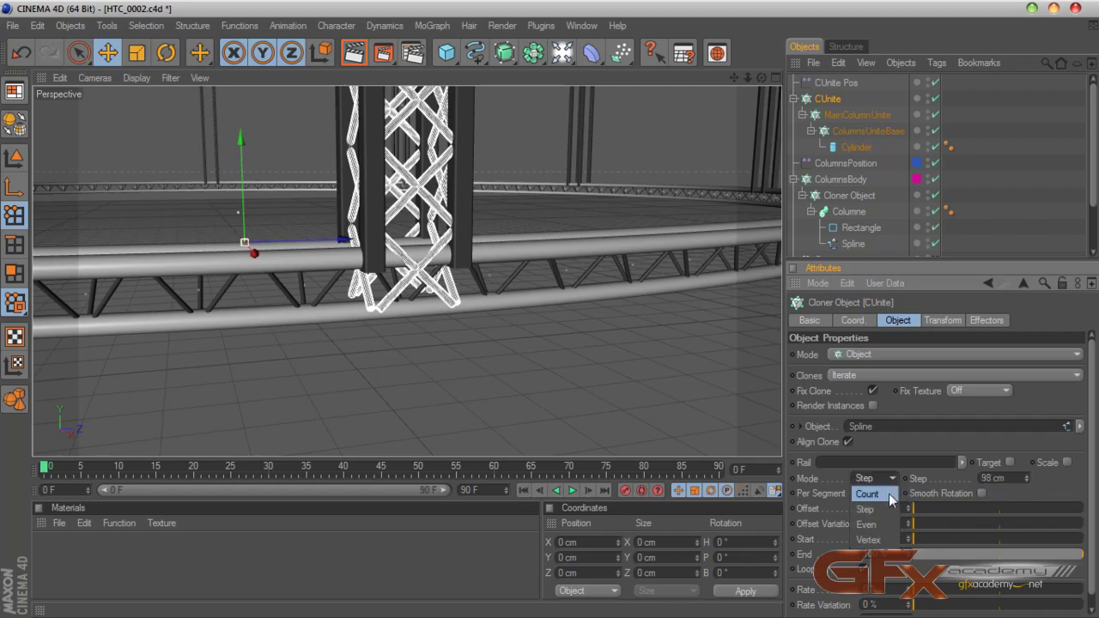
left_click(870, 524)
left_click(877, 480)
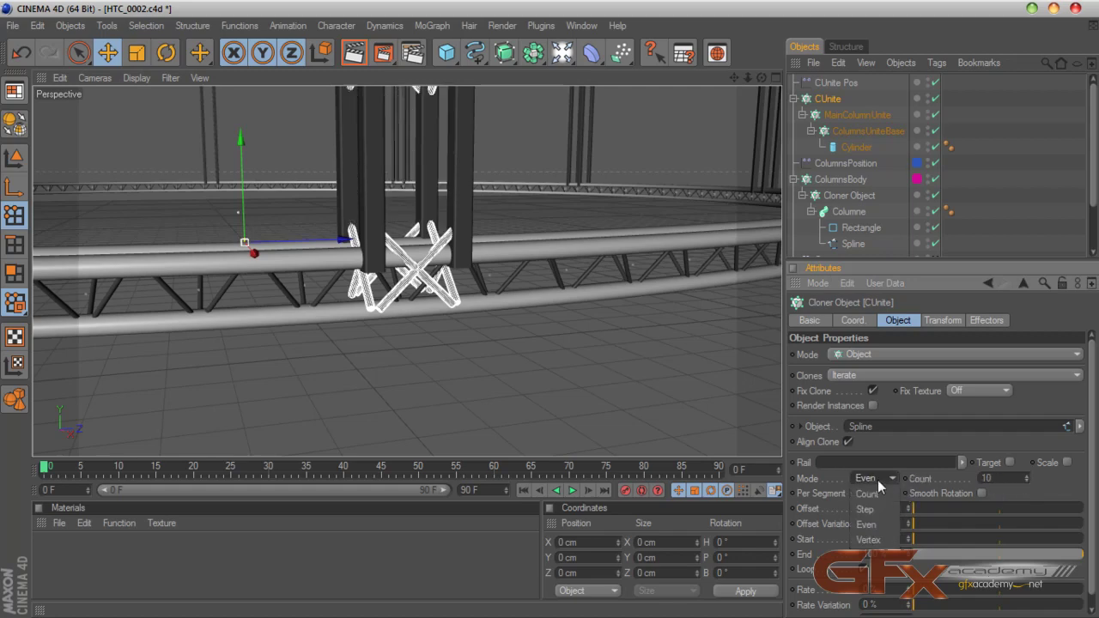
left_click(879, 535)
left_click(858, 479)
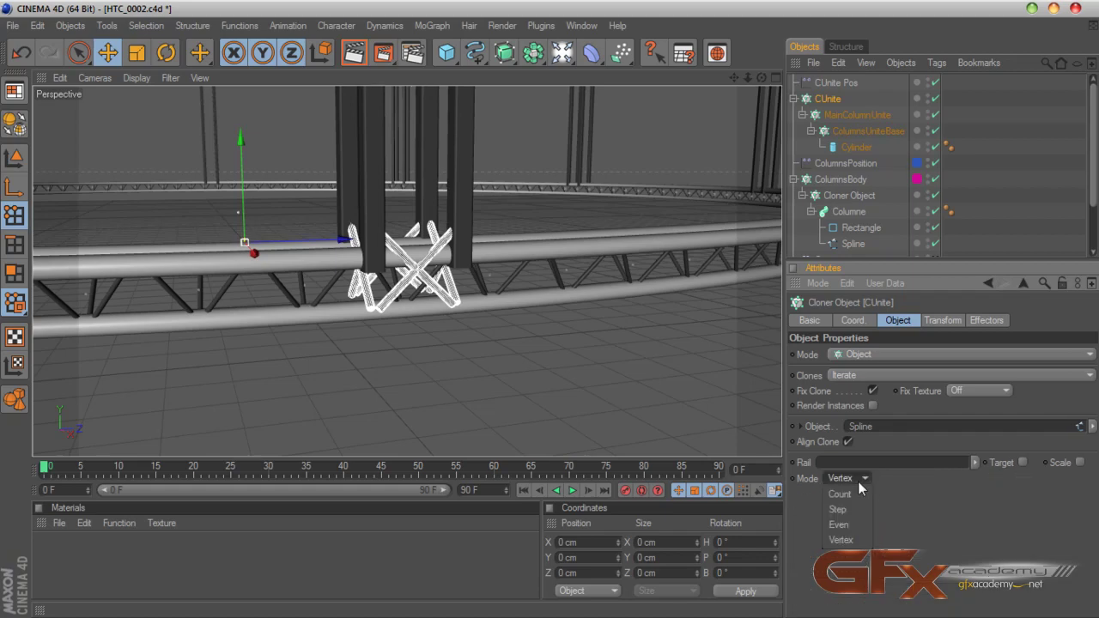
left_click(858, 491)
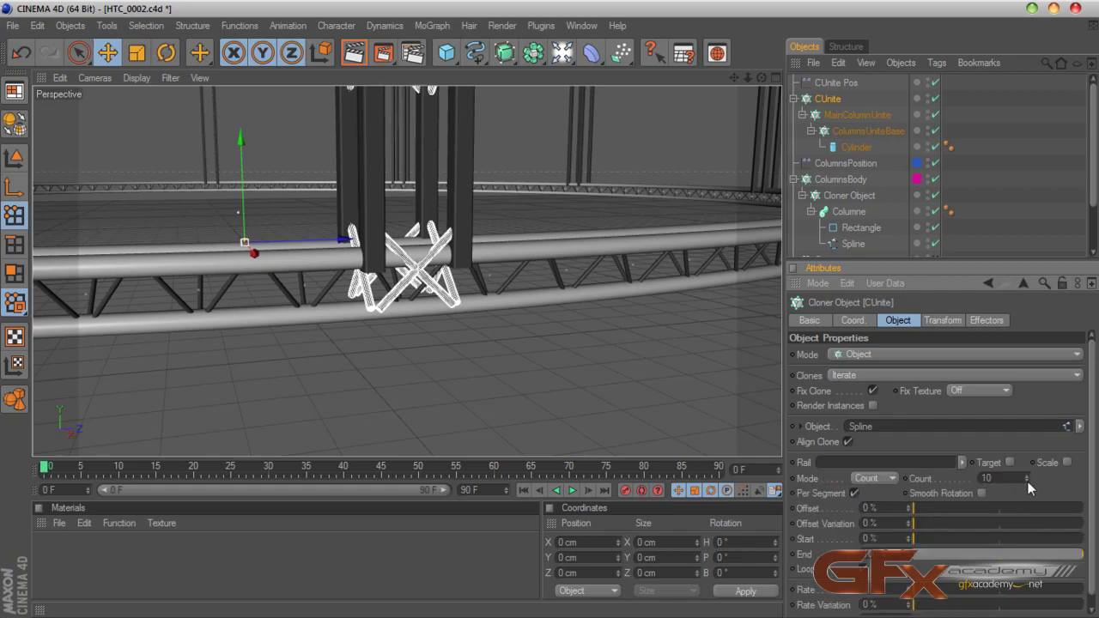
Raise the clone count of the CUnite cloner to 25 so the cross-braces fill the column's height
left_click_drag(736, 77, 738, 249)
left_click_drag(218, 187, 249, 251)
left_click_drag(735, 78, 740, 25)
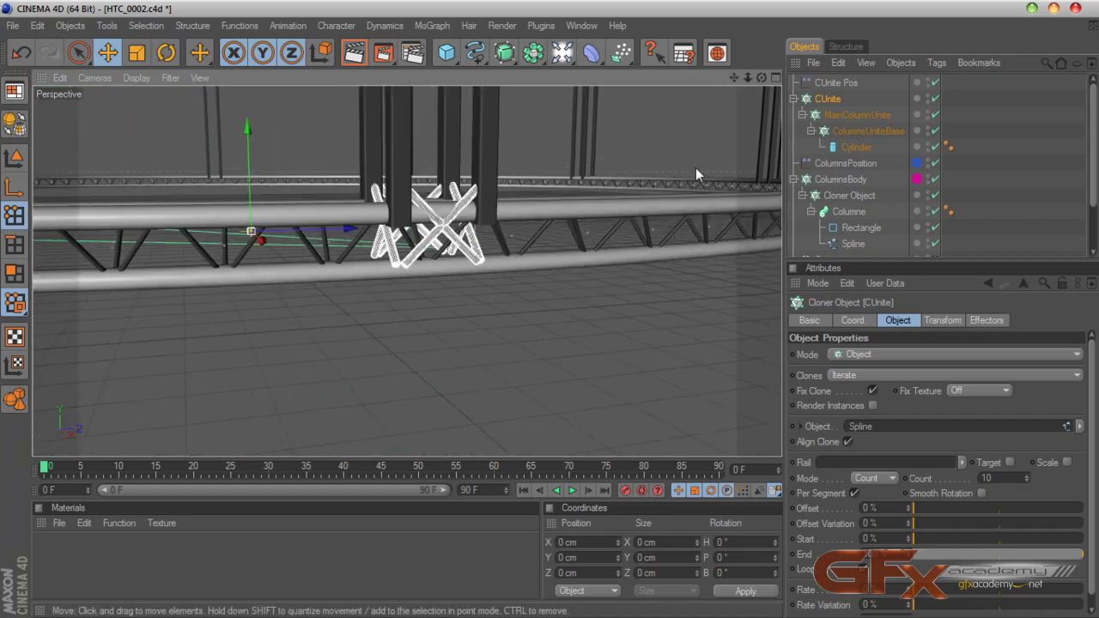
left_click(1027, 477)
left_click_drag(1027, 477, 1027, 477)
mouse_move(734, 79)
left_mouse_down()
mouse_move(749, 231)
mouse_move(721, 295)
mouse_move(734, 81)
left_mouse_up()
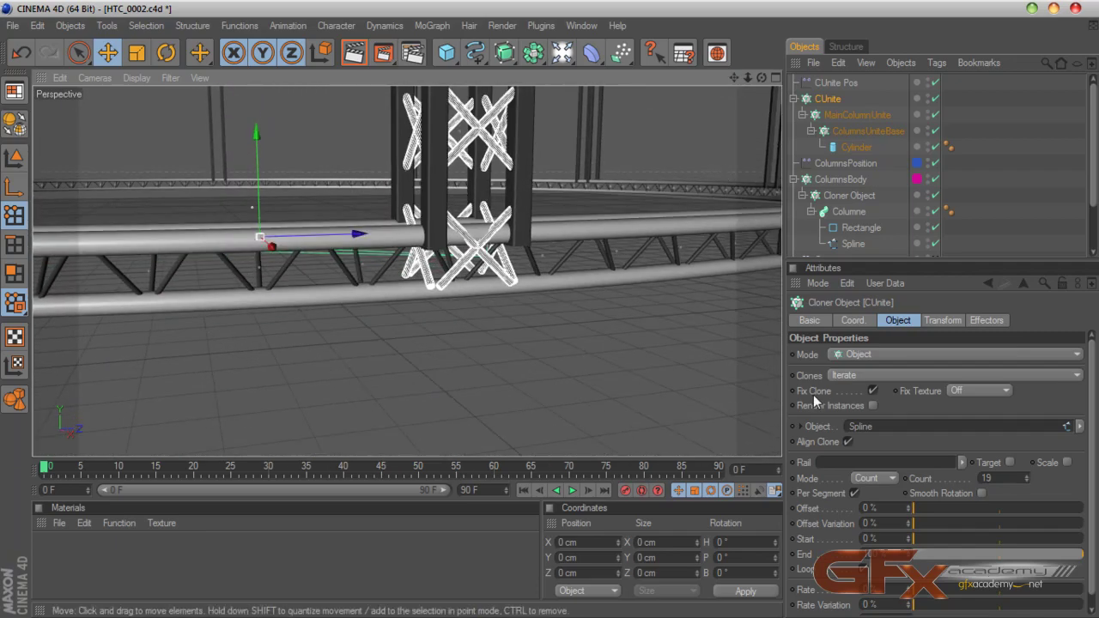
left_click(1027, 475)
left_click(1027, 475)
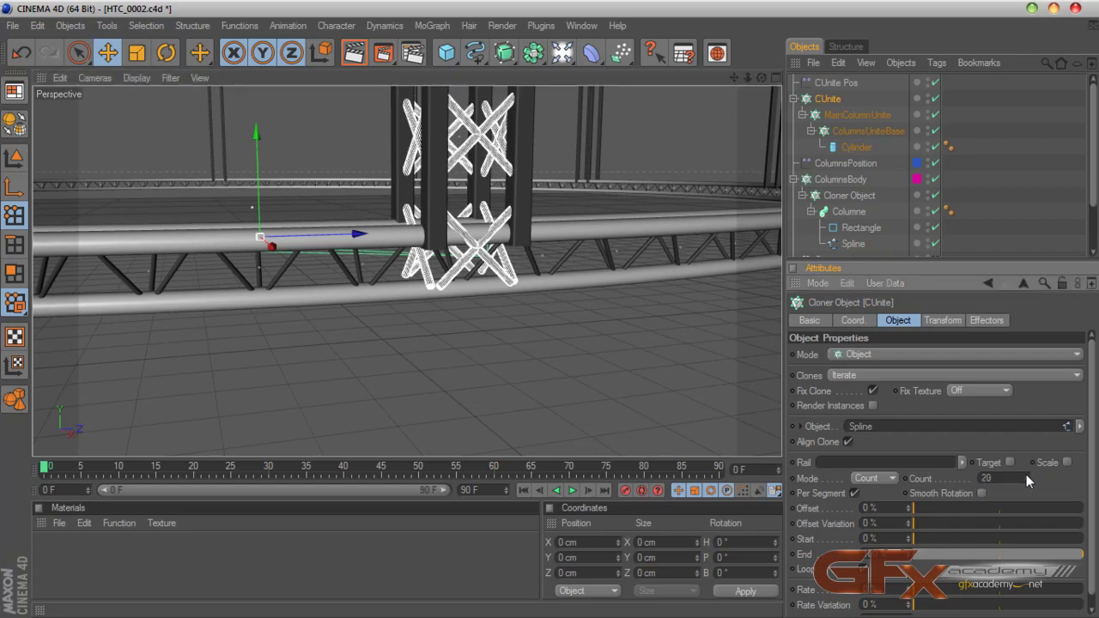
left_click(1027, 475)
left_click(1027, 475)
left_click(1027, 475)
left_click_drag(1026, 474, 1026, 474)
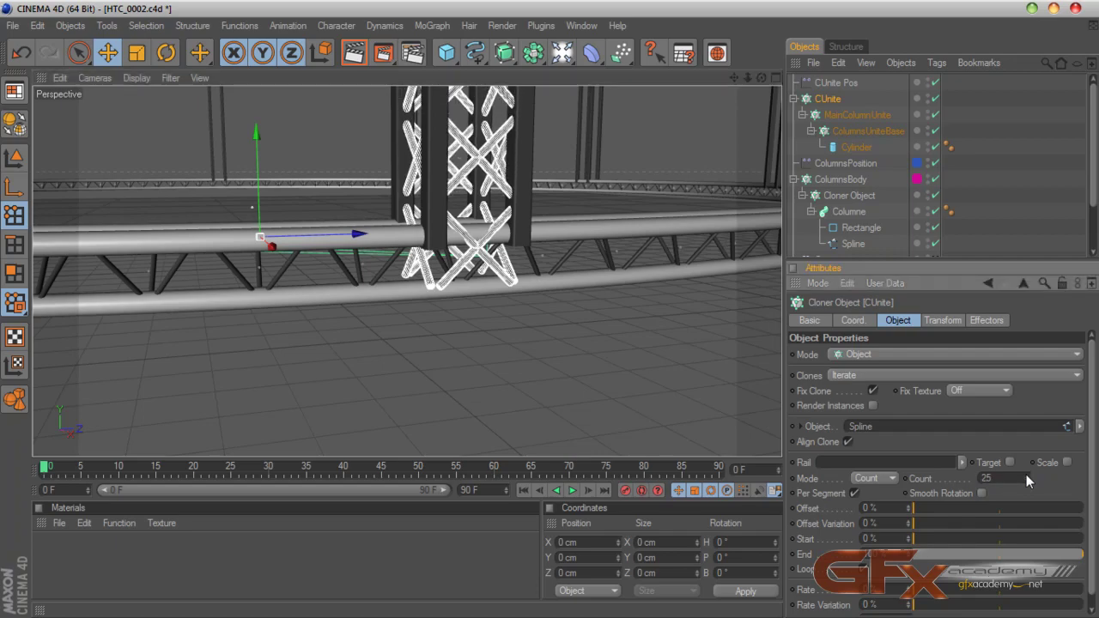
left_click_drag(734, 78, 713, 580)
left_click_drag(213, 266, 213, 249)
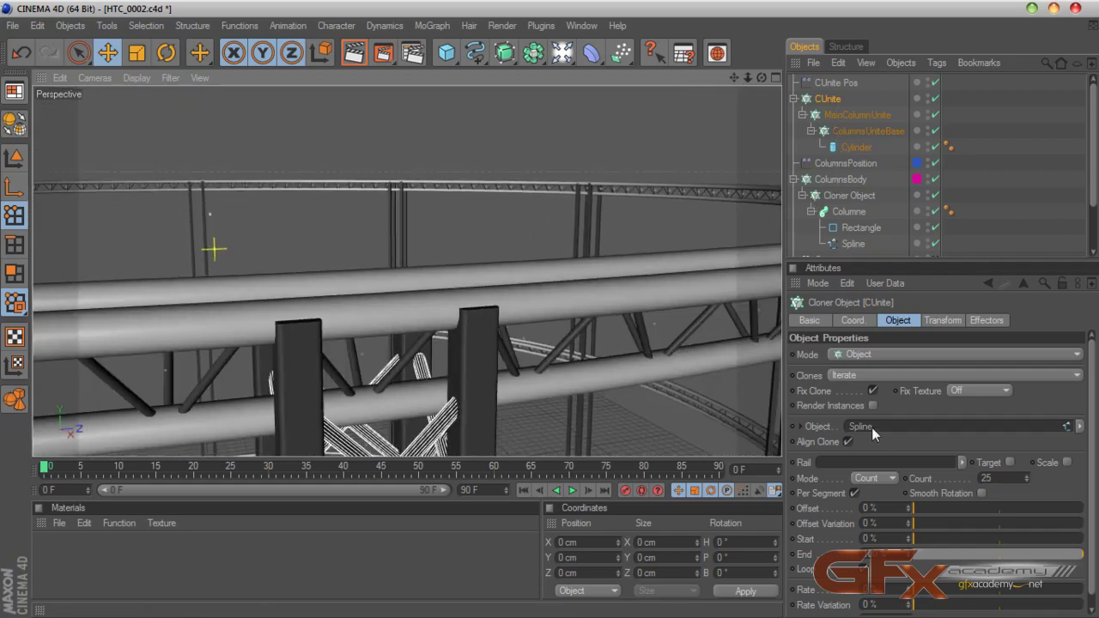
Set the P.Y position offset of the CUnite Pos effector to -49 cm, judging the fit at the column's base in the Front view
left_click_drag(912, 261, 913, 197)
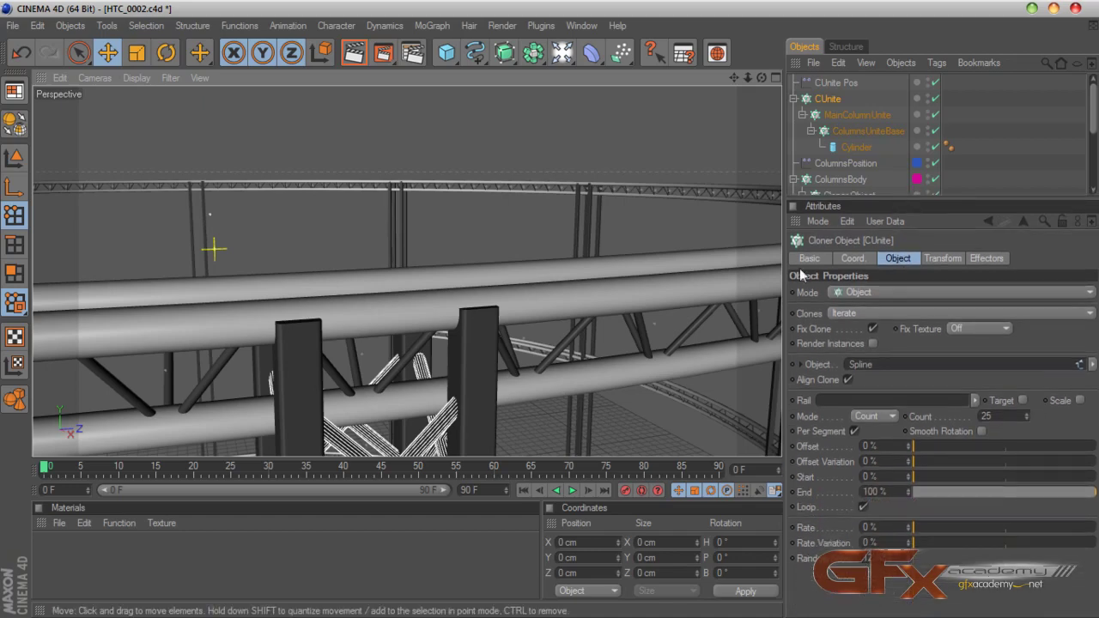
scroll(614, 262, "down", 3)
scroll(613, 268, "down", 5)
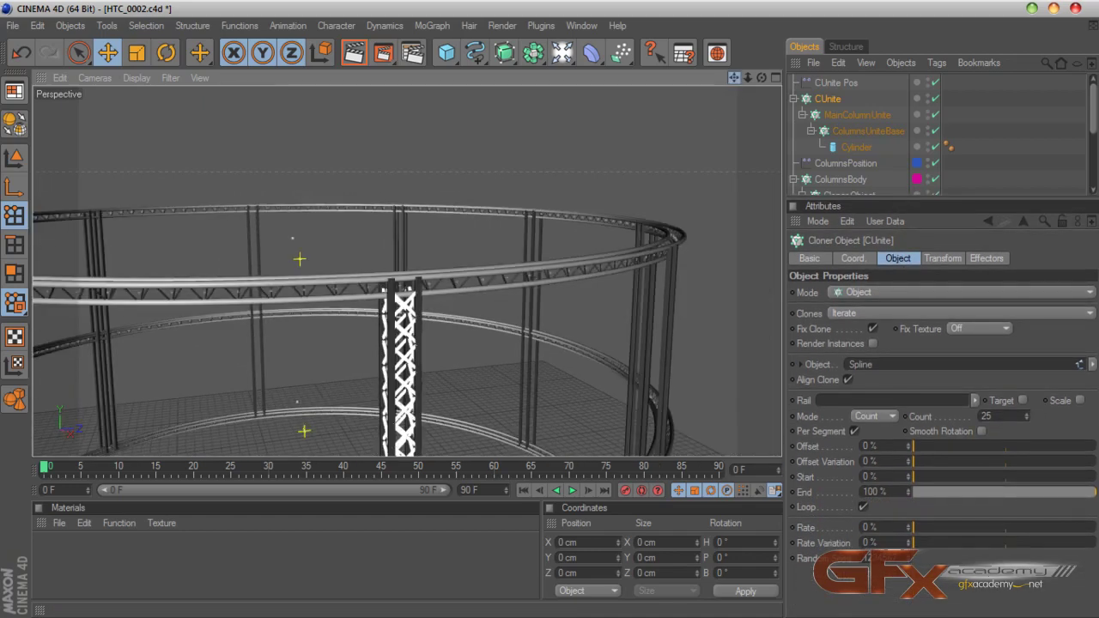
left_click_drag(734, 78, 732, 3)
left_click(837, 84)
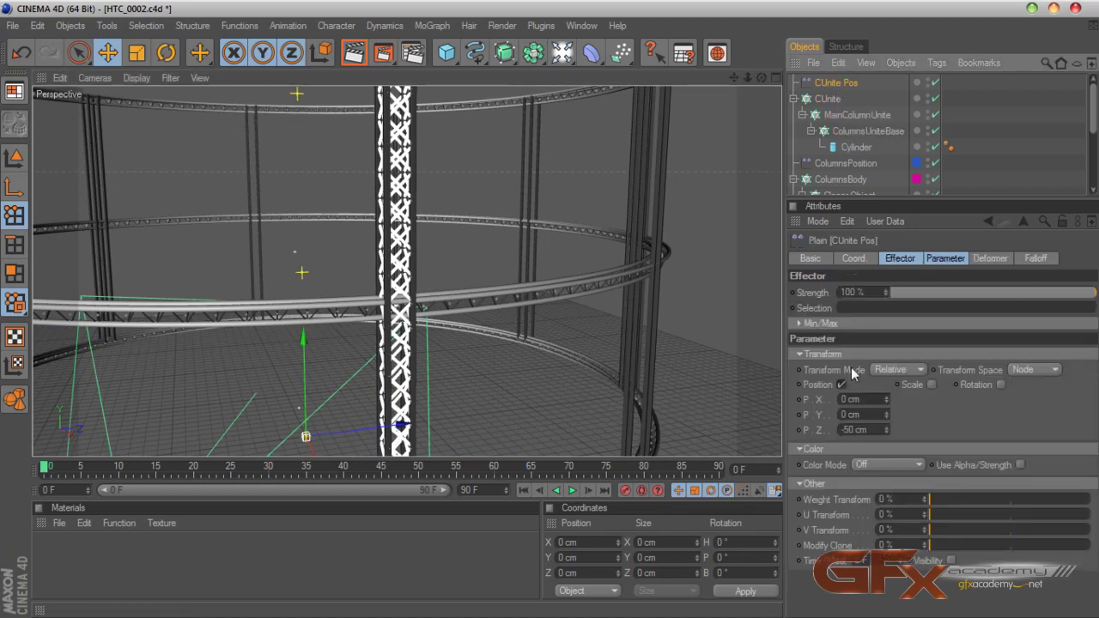
left_click(886, 413)
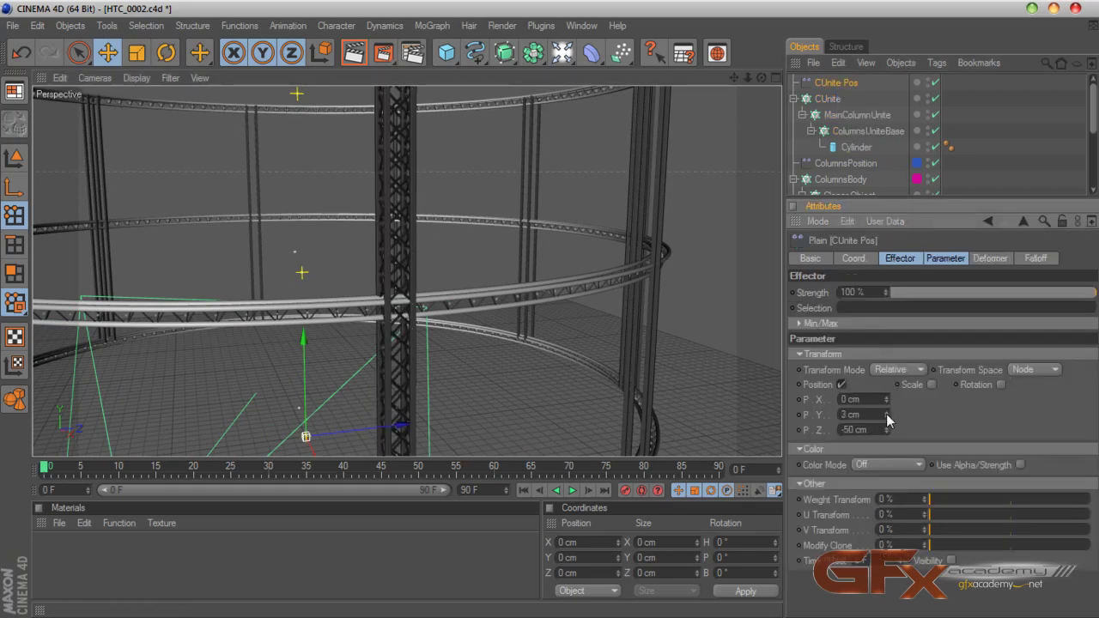
left_click(886, 418)
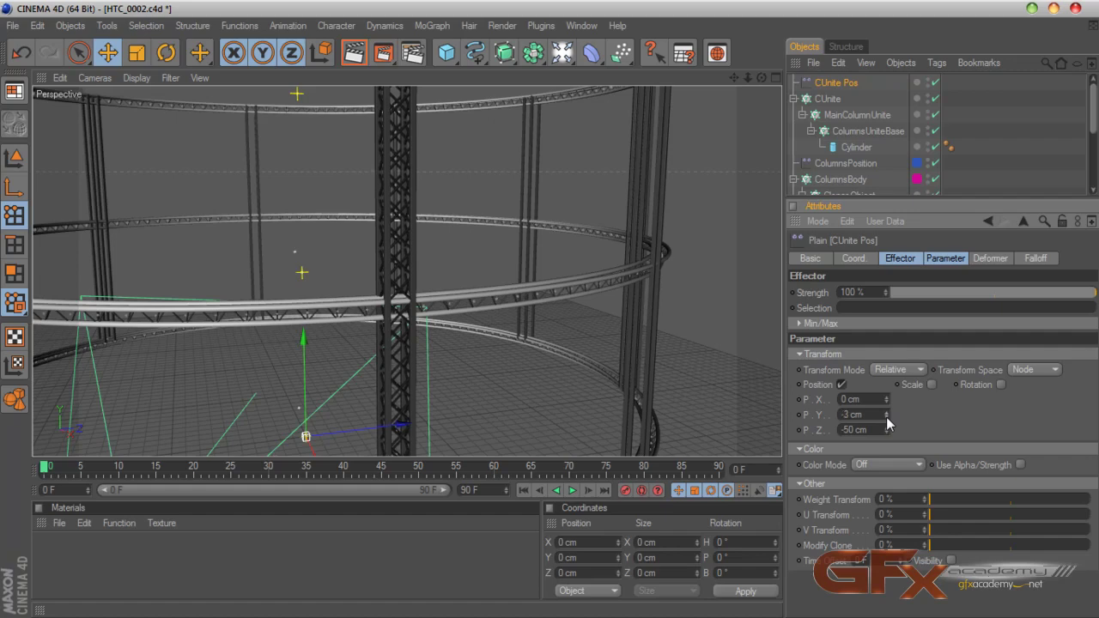
middle_click(719, 266)
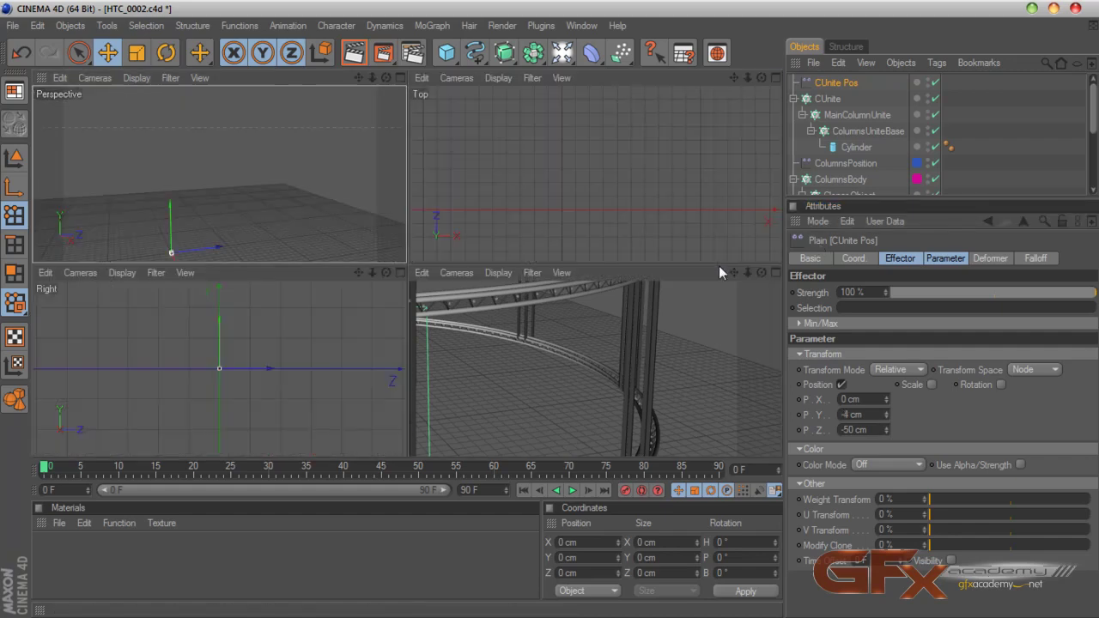
left_click(775, 274)
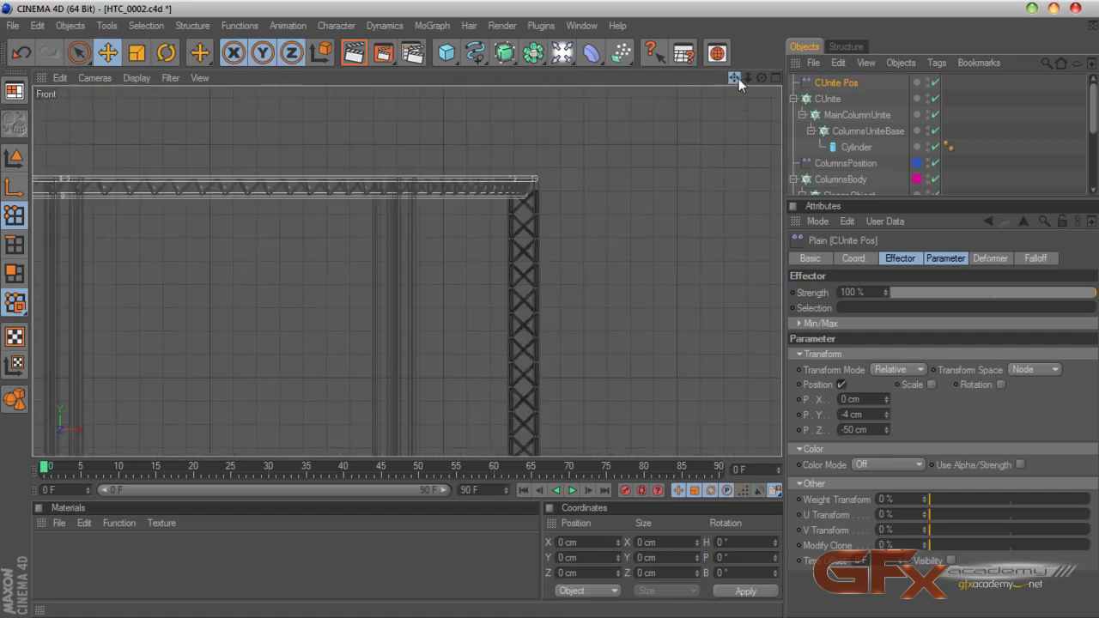
left_click_drag(735, 78, 679, 151)
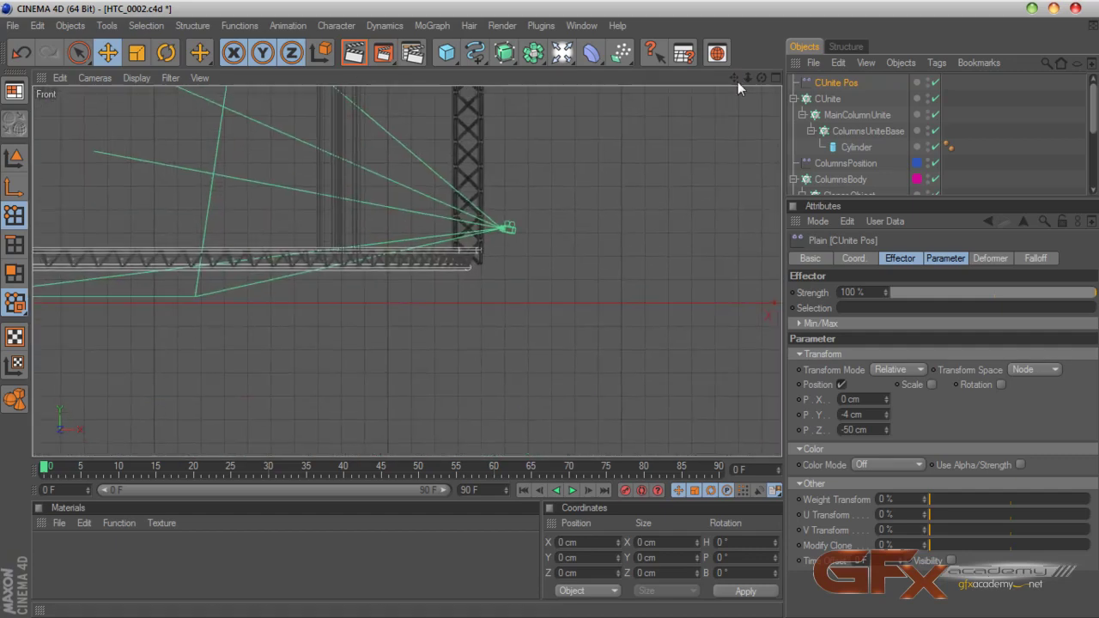
scroll(639, 263, "up", 6)
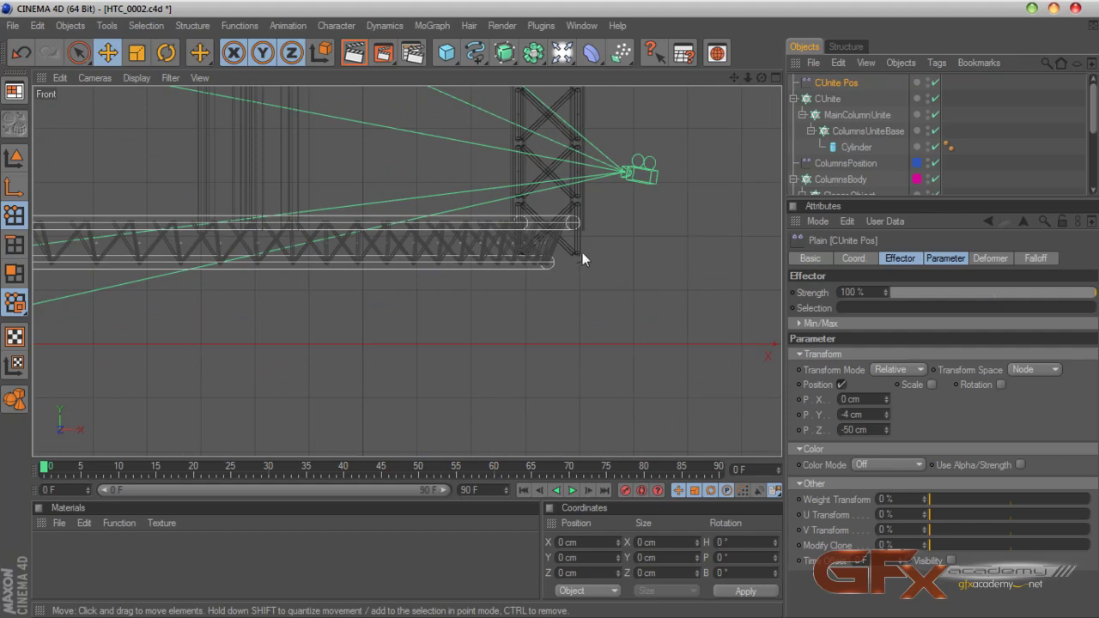
left_click_drag(885, 414, 886, 446)
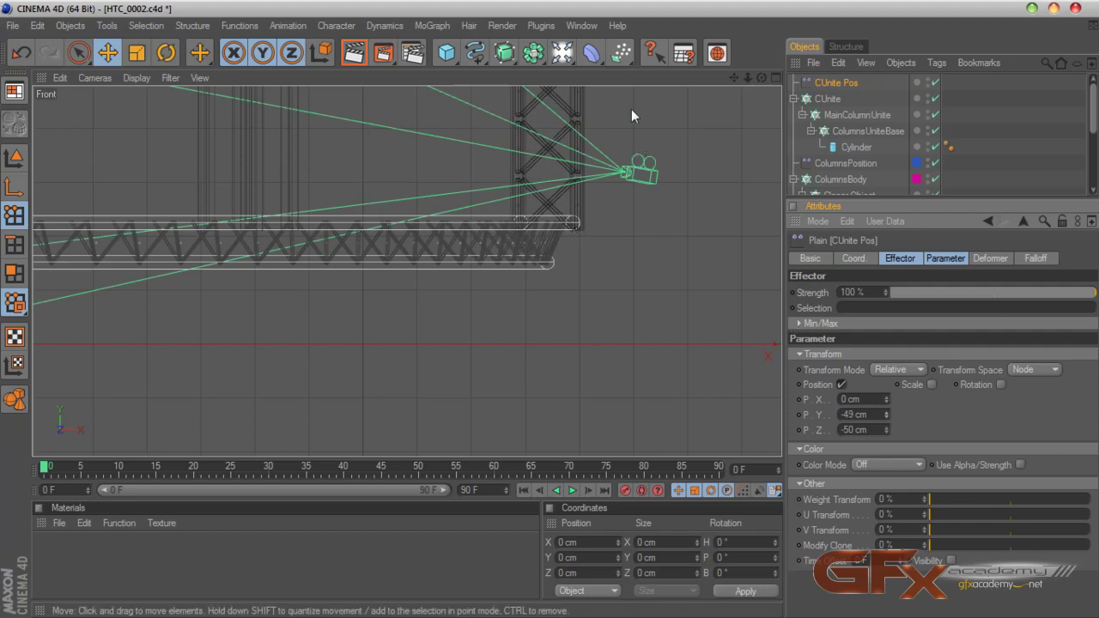
Set the P.Y position offset of the CUnite Pos effector to -50 cm, judging the fit at the column's upper end
left_click_drag(734, 78, 745, 614)
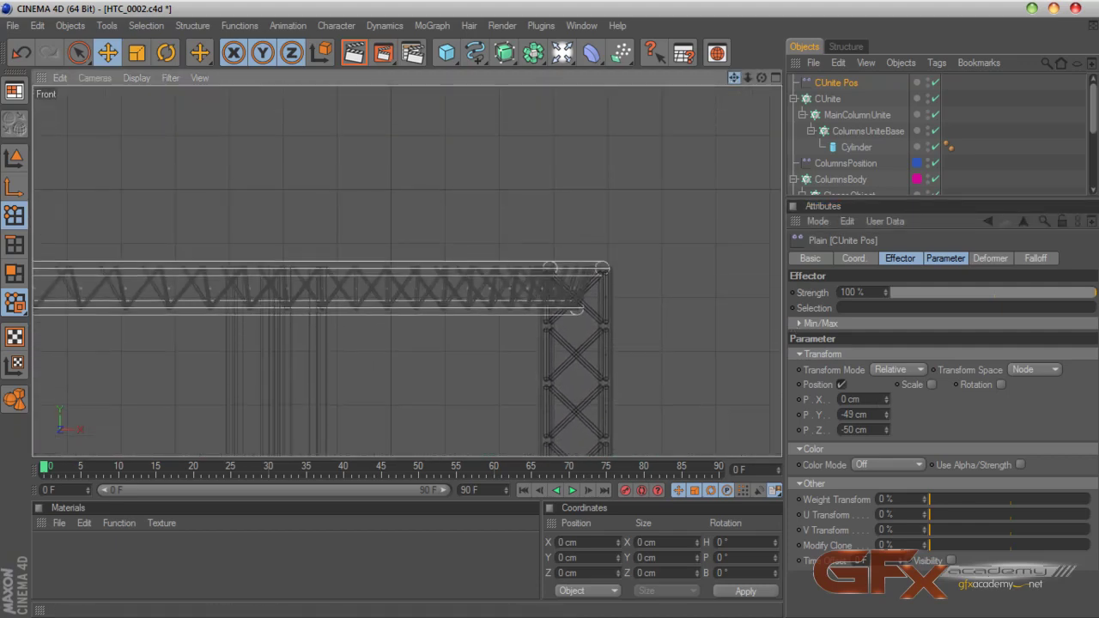
left_click_drag(751, 69, 730, 13)
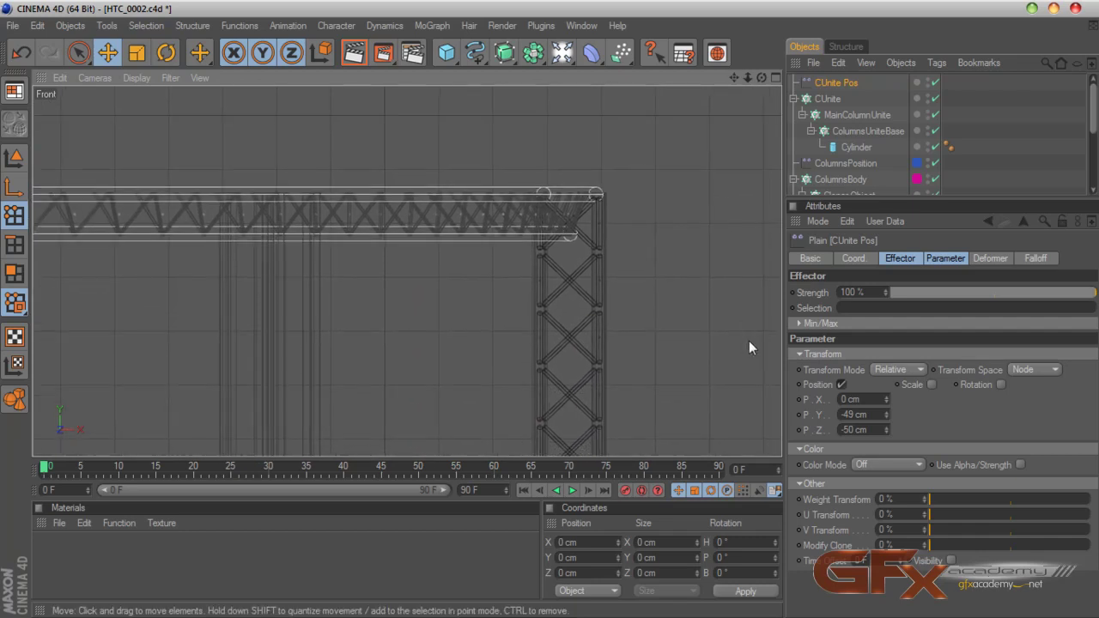
left_click_drag(868, 414, 800, 421)
type("-50")
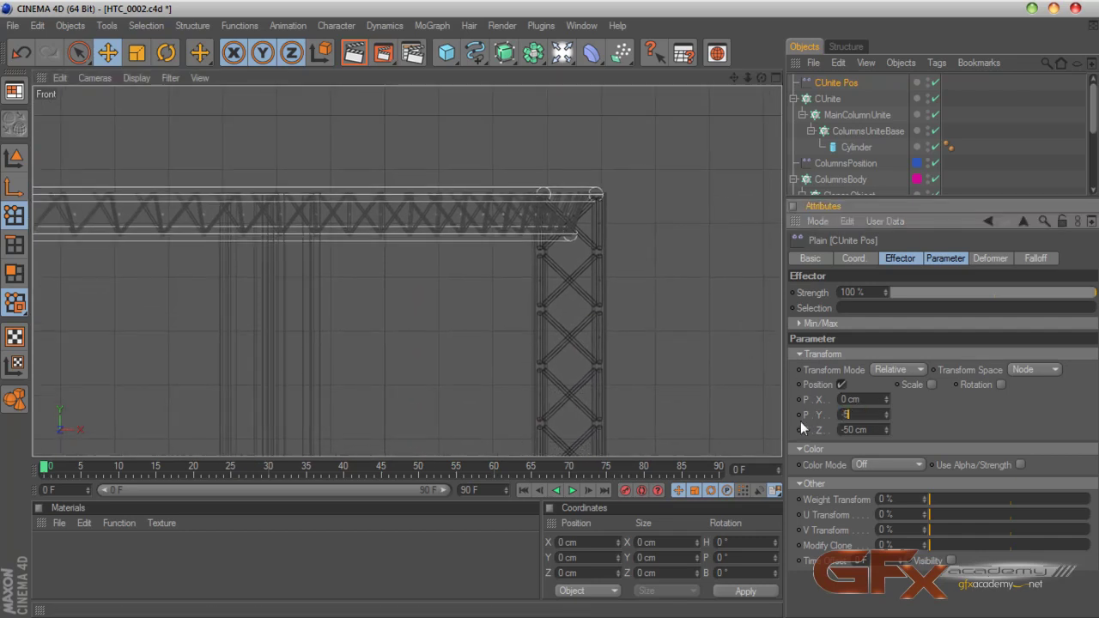
key("Return")
left_click(1011, 130)
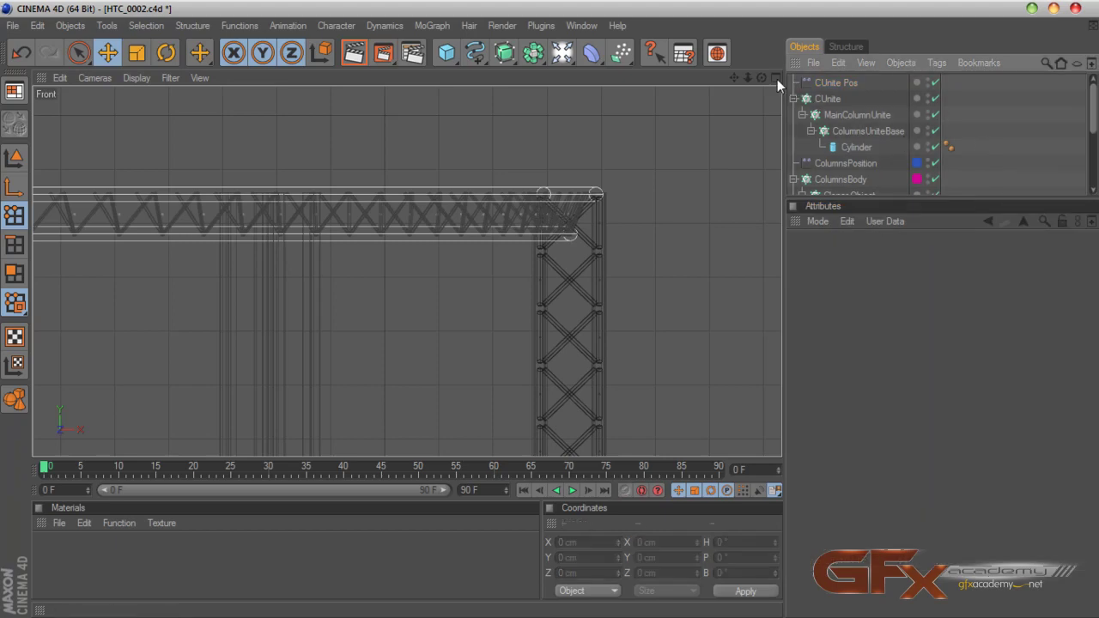
Return to the Perspective view to check the braced column in the whole truss structure and save the scene
left_click(776, 78)
left_click(399, 77)
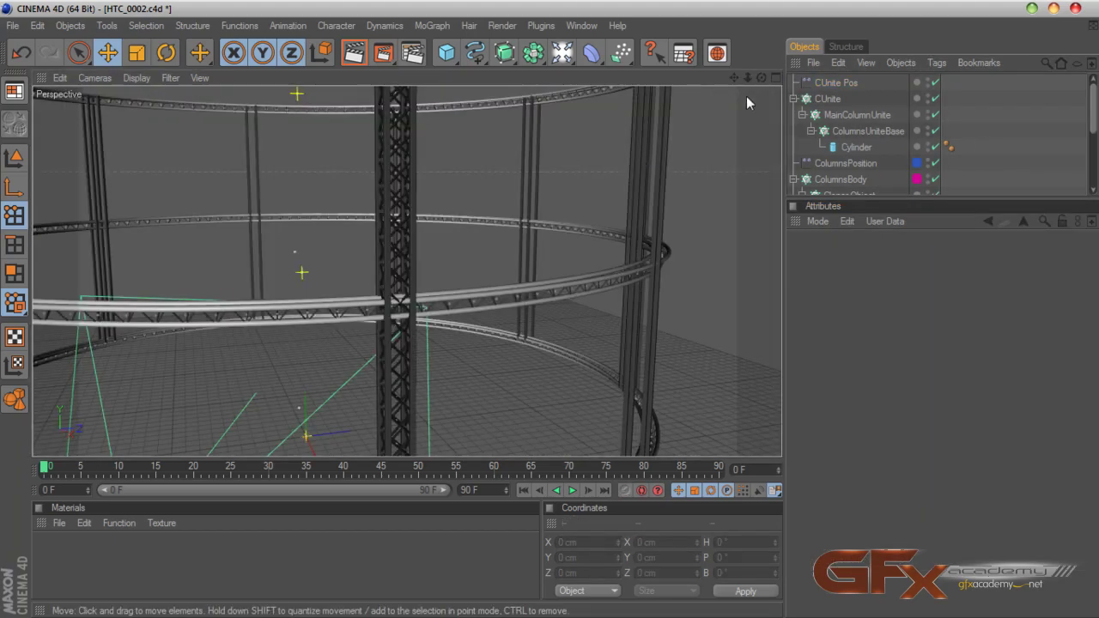
left_click_drag(733, 77, 807, 90)
scroll(598, 253, "down", 4)
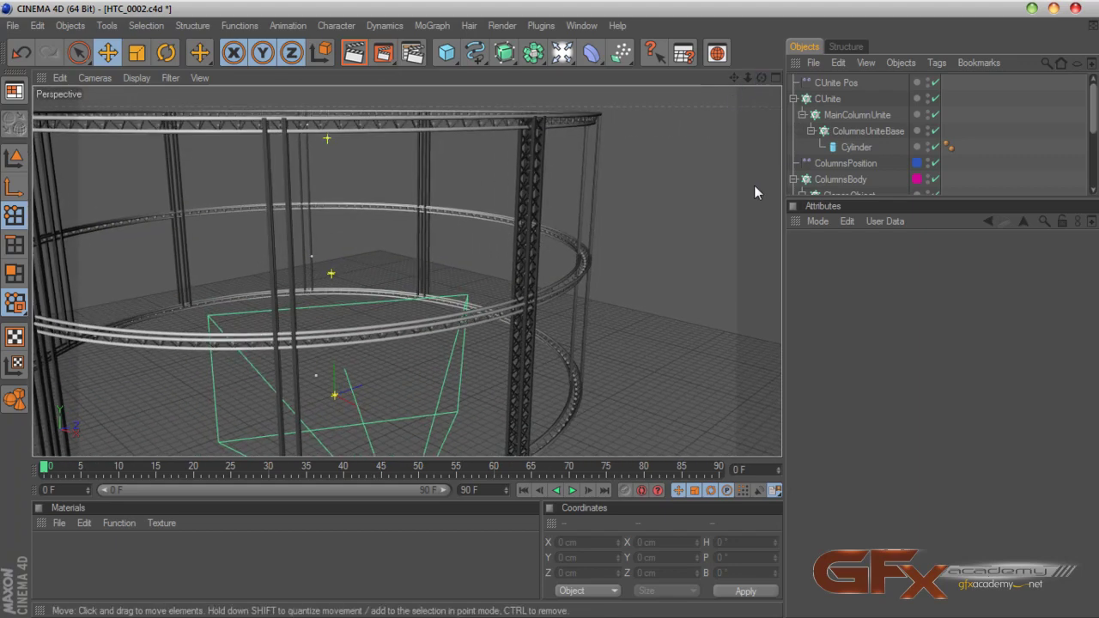
key("ctrl+s")
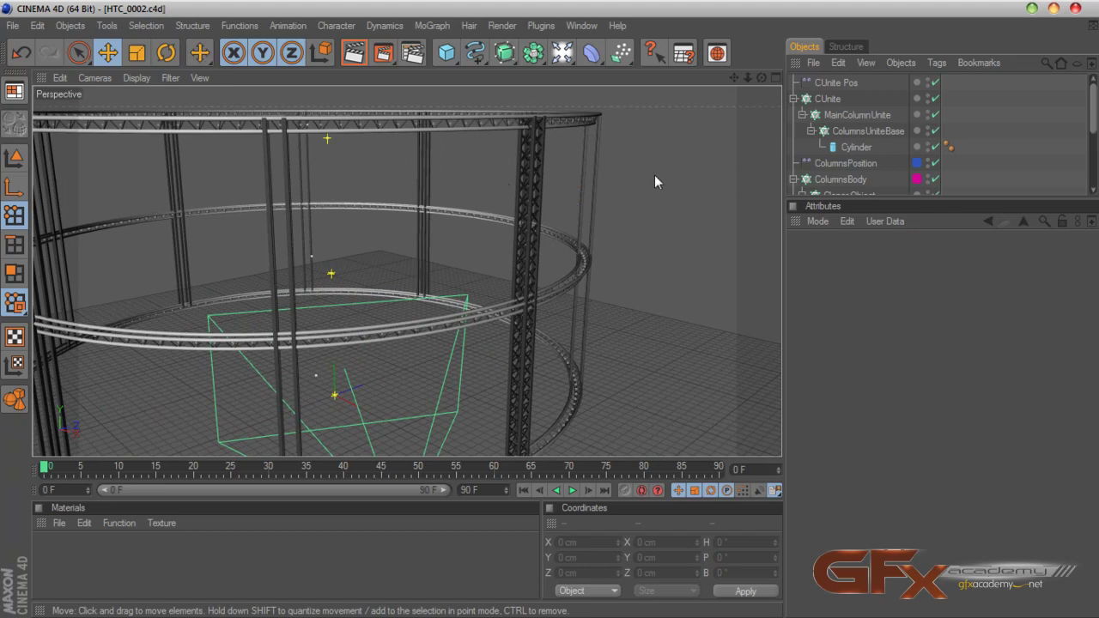
Collapse the CUnite and ColumnsBody hierarchies in the object list and select the CUnite cloner
scroll(681, 176, "down", 2)
left_click(829, 99)
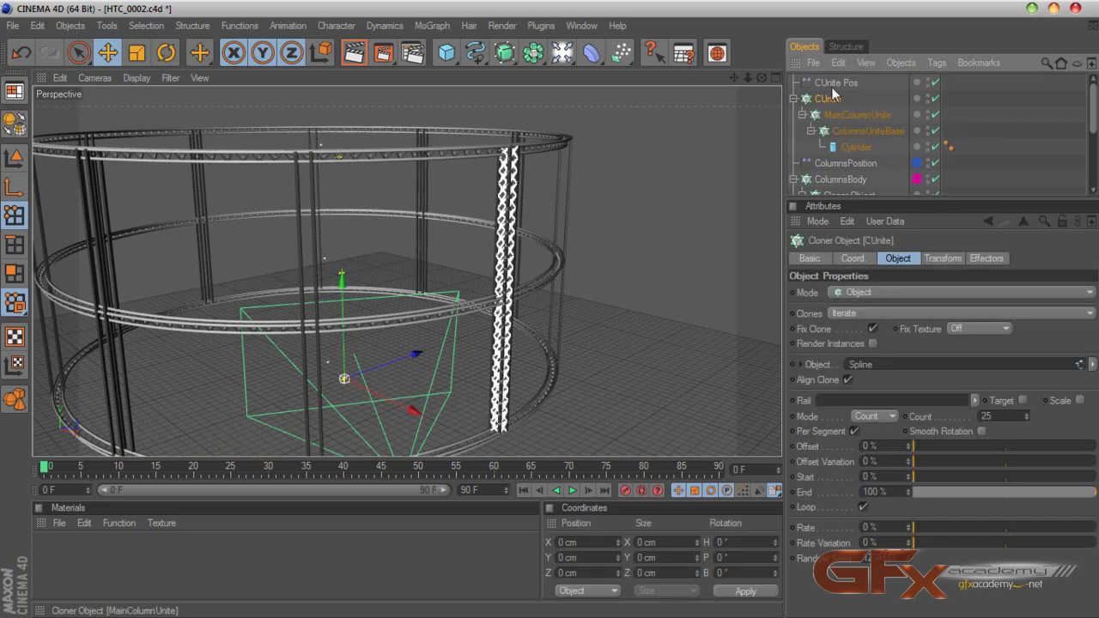
left_click(795, 99)
left_click(794, 130)
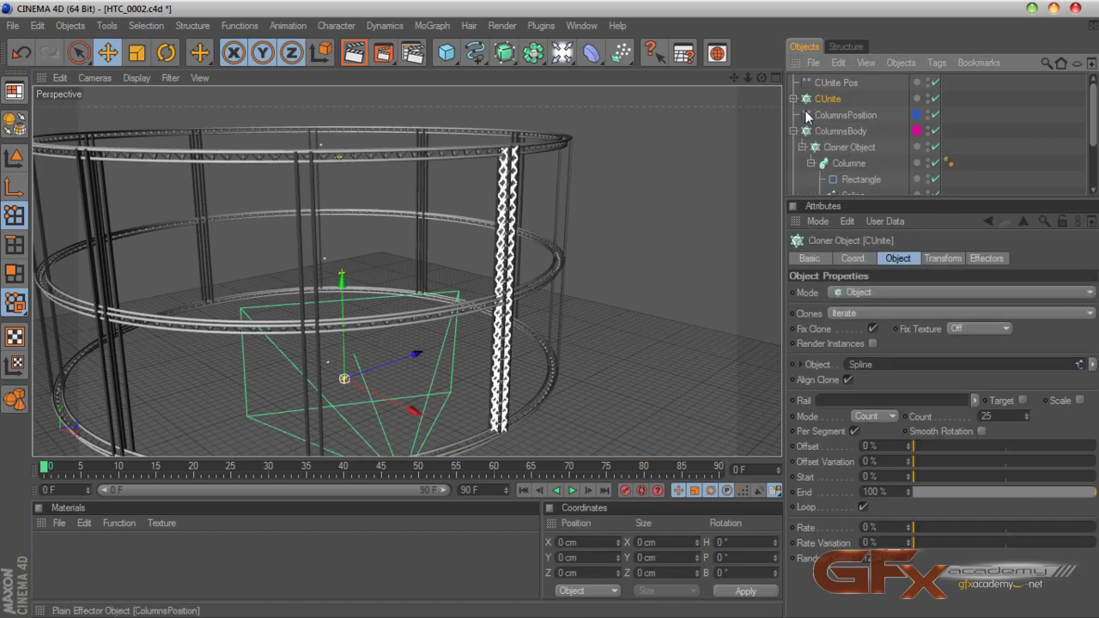
left_click(794, 137)
left_click(795, 131)
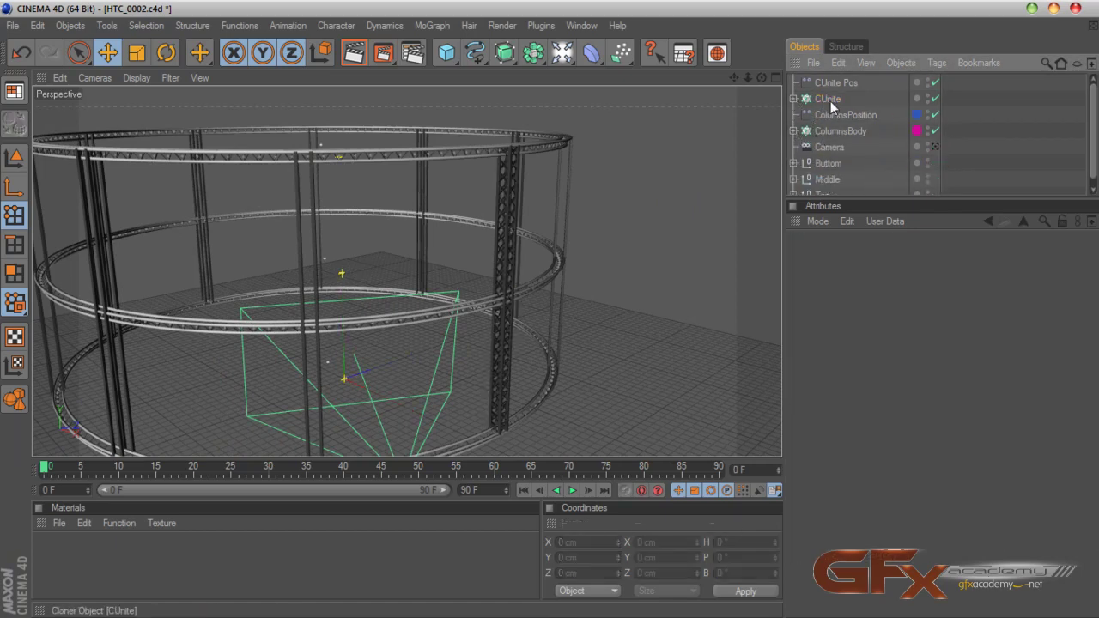
left_click(831, 101)
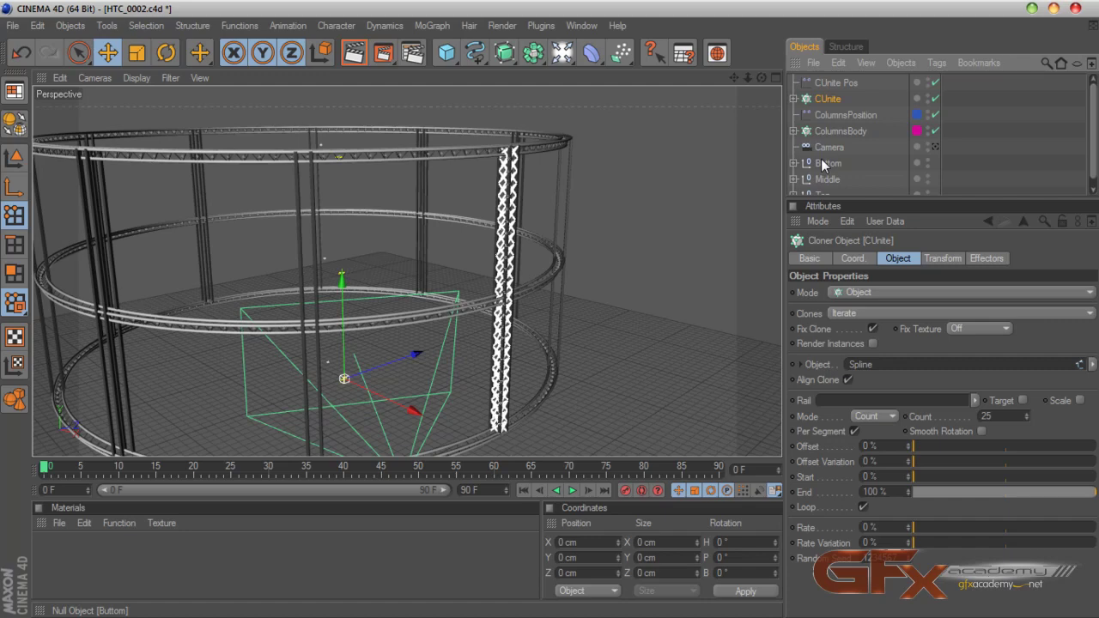